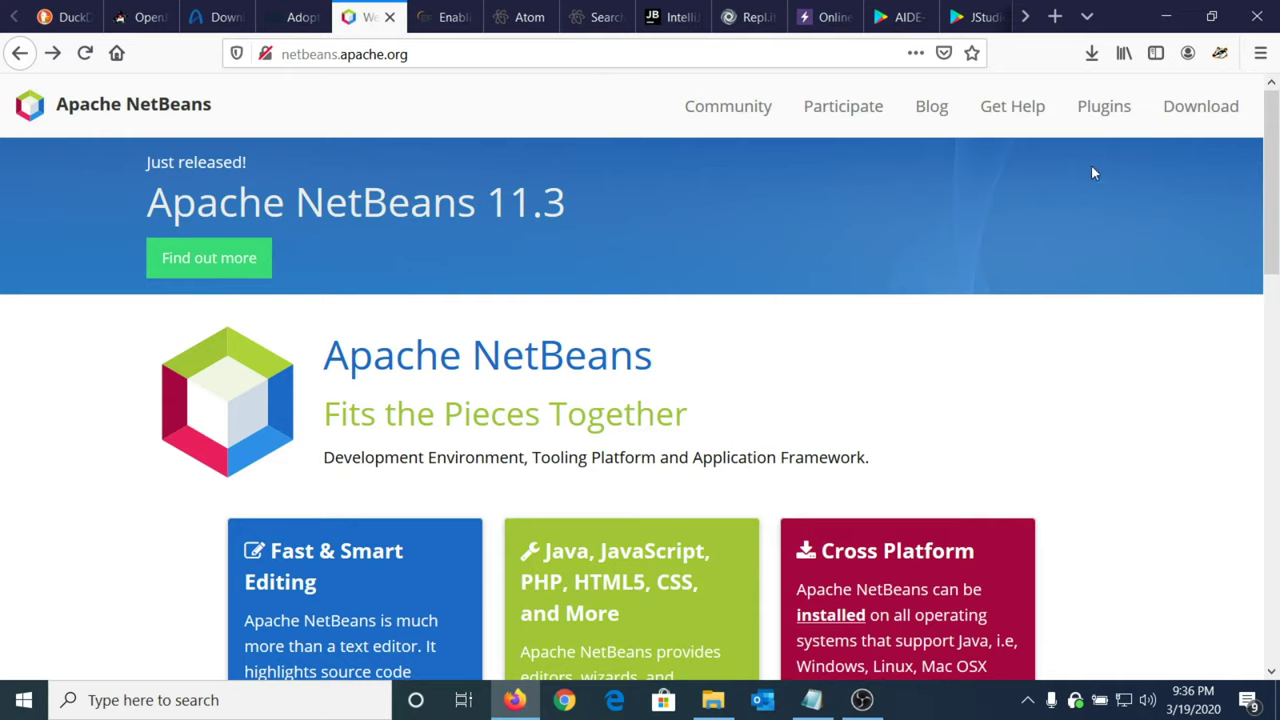
Open the download page for Apache NetBeans 11 feature update 3 (NB 11.3) from the NetBeans releases.
{"action": "left_click", "coordinate": [1193, 118]}
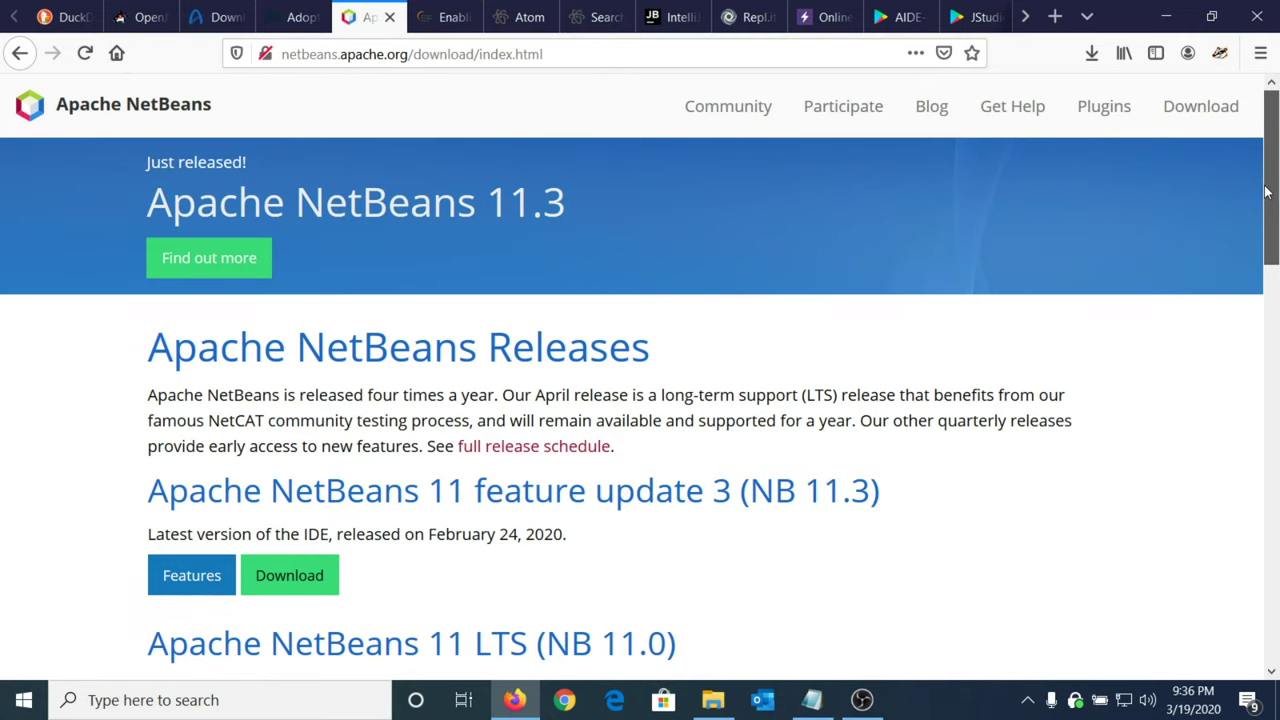
{"action": "left_click_drag", "start_coordinate": [1267, 192], "coordinate": [1272, 289]}
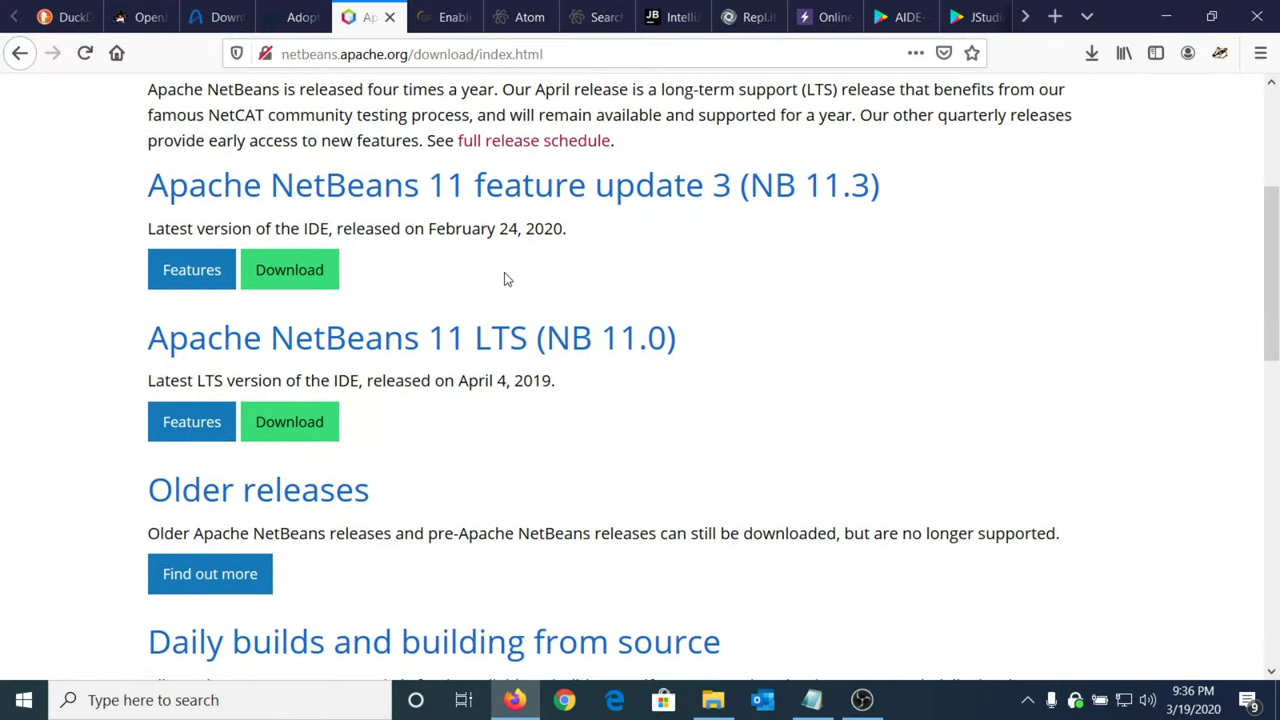
{"action": "left_click", "coordinate": [318, 272]}
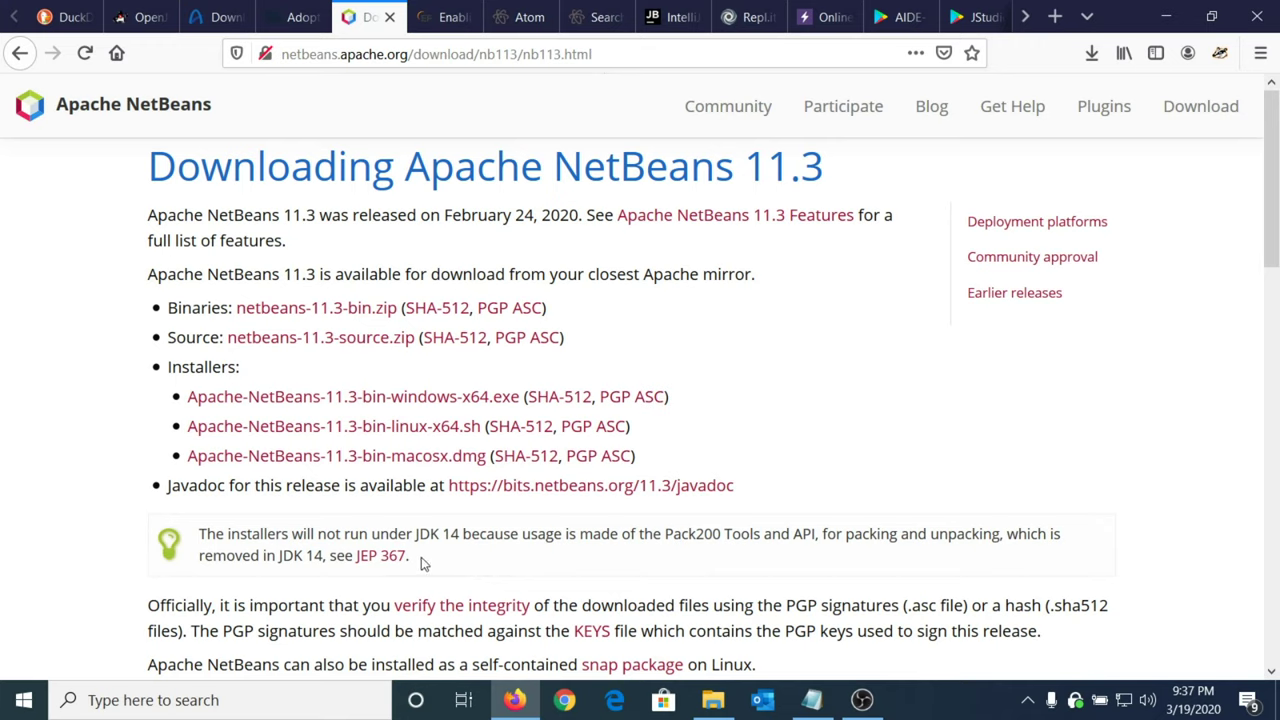
Highlight the note about the installers and JDK 14, and open the mirror list for Apache-NetBeans-11.3-bin-windows-x64.exe.
{"action": "left_click_drag", "start_coordinate": [421, 557], "coordinate": [199, 541]}
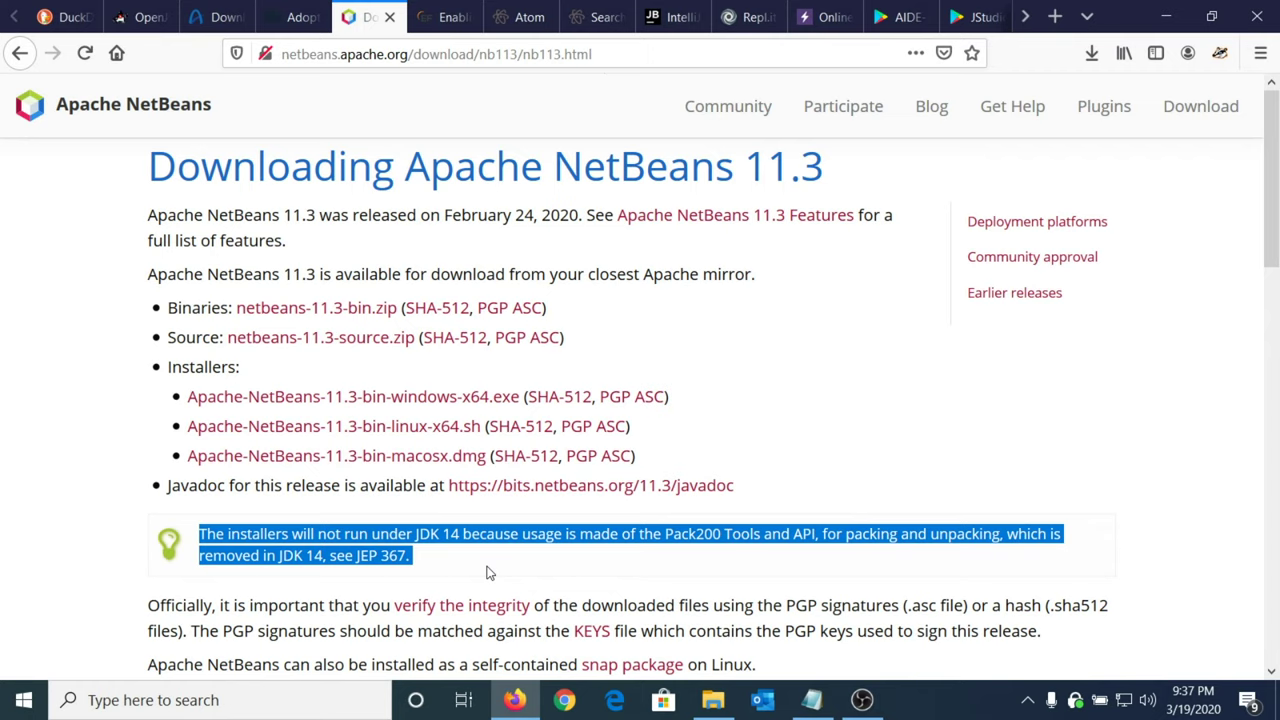
{"action": "left_click", "coordinate": [489, 572]}
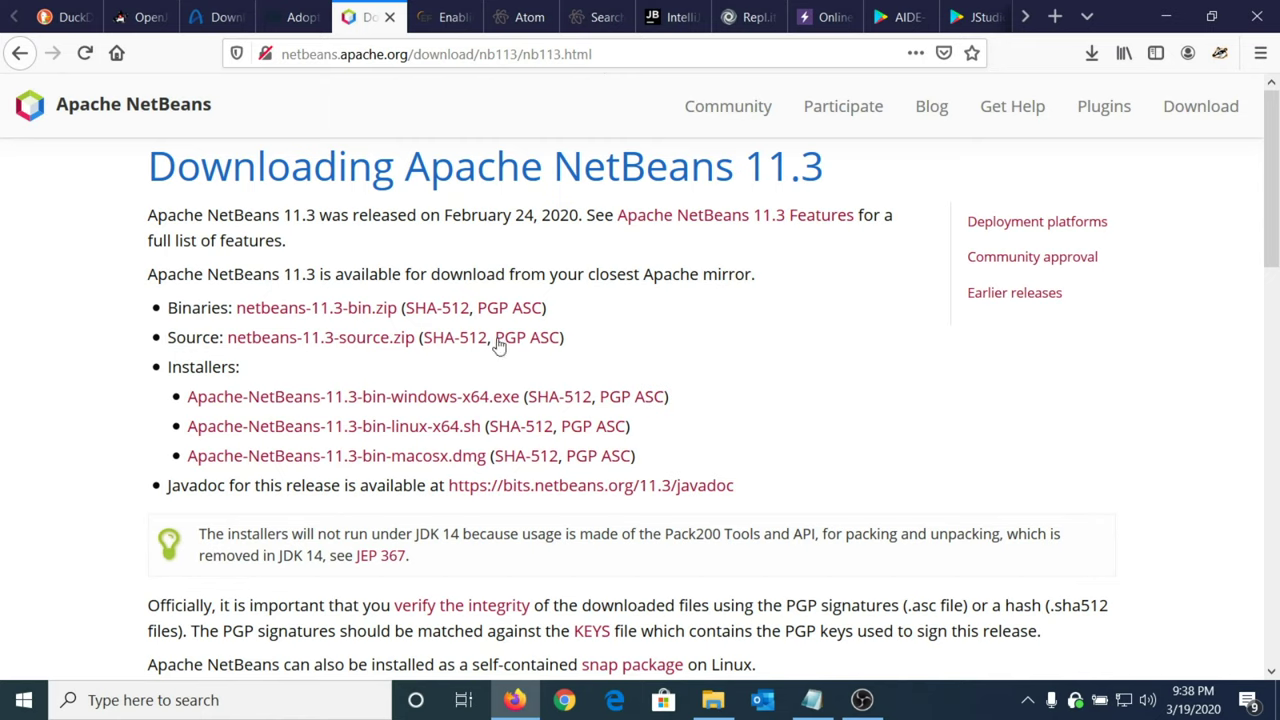
{"action": "left_click", "coordinate": [455, 405]}
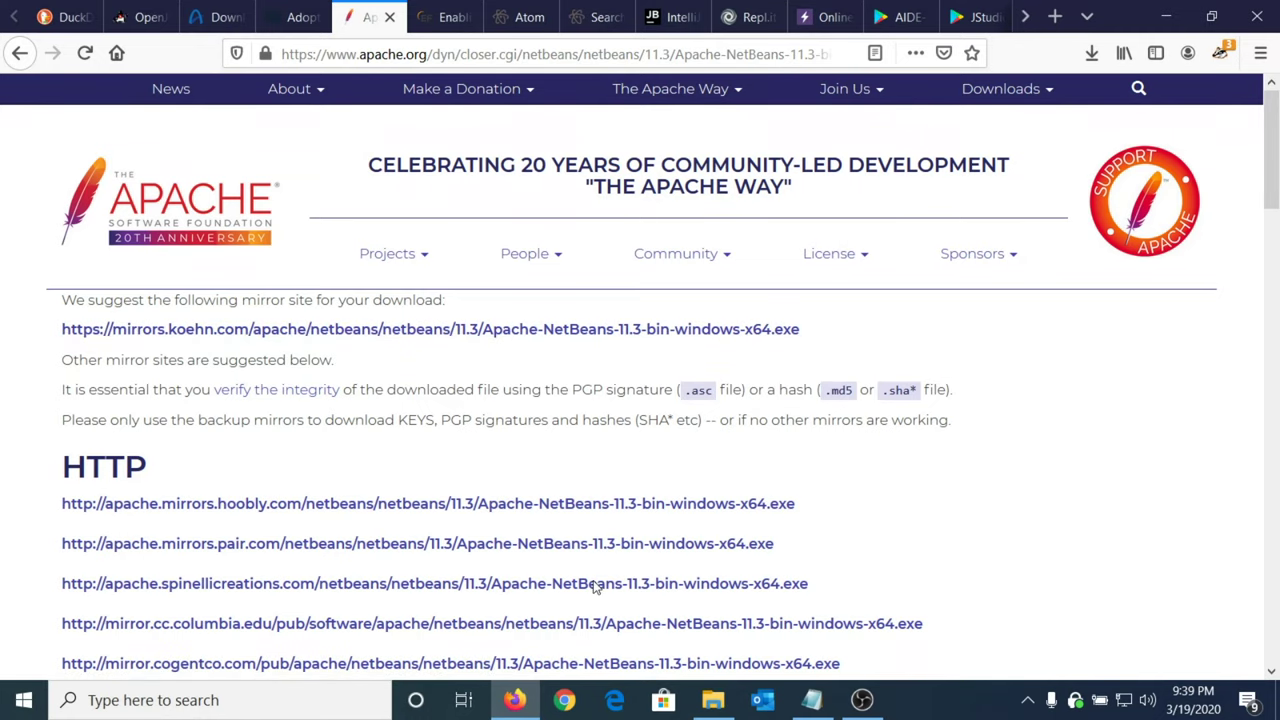
Switch to File Explorer, try running Apache-NetBeans-11.3-bin-windows-x64.exe from Downloads, and exit the installer to return to the browser.
{"action": "left_click", "coordinate": [713, 700]}
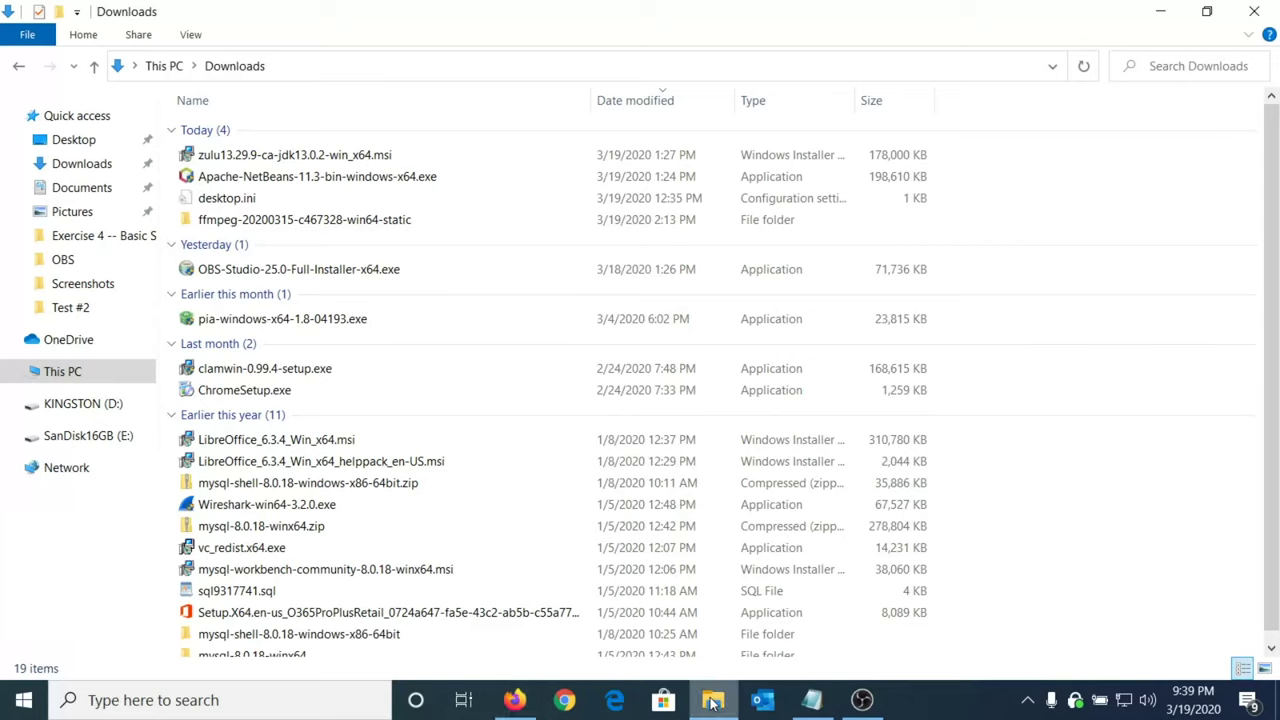
{"action": "left_click", "coordinate": [327, 179]}
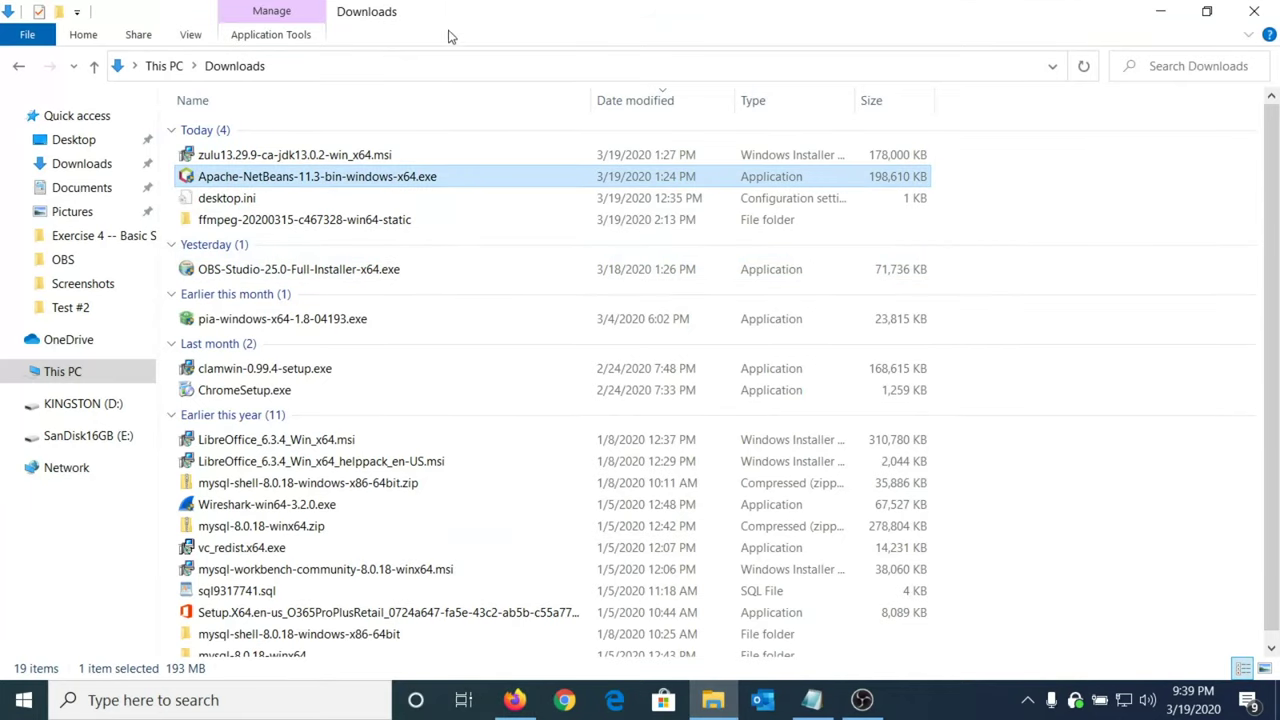
{"action": "double_click", "coordinate": [368, 186]}
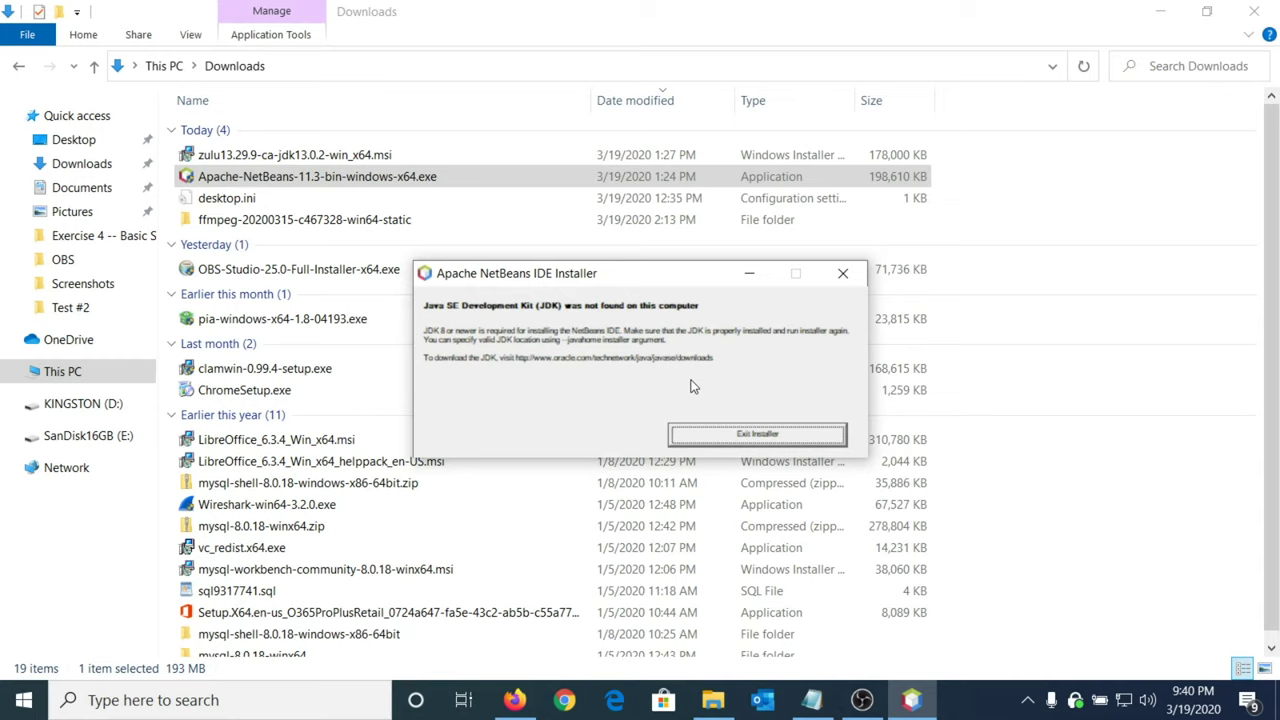
{"action": "left_click", "coordinate": [703, 437]}
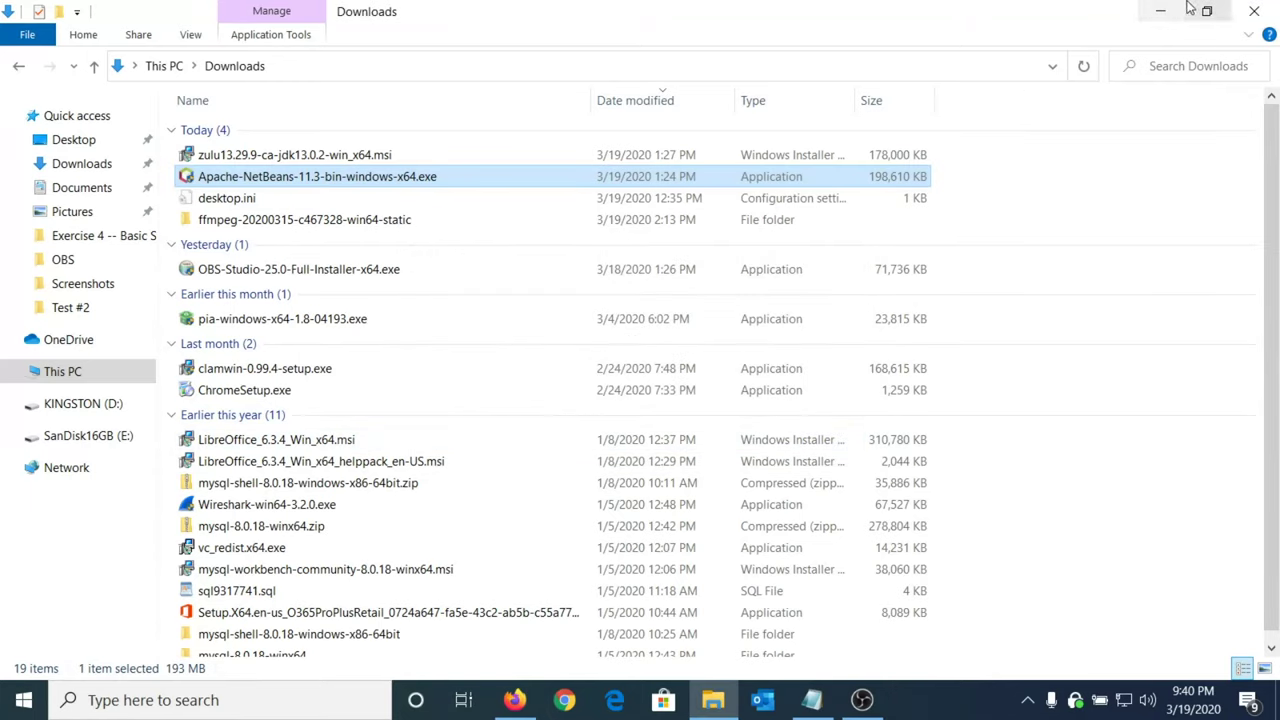
{"action": "left_click", "coordinate": [1160, 11]}
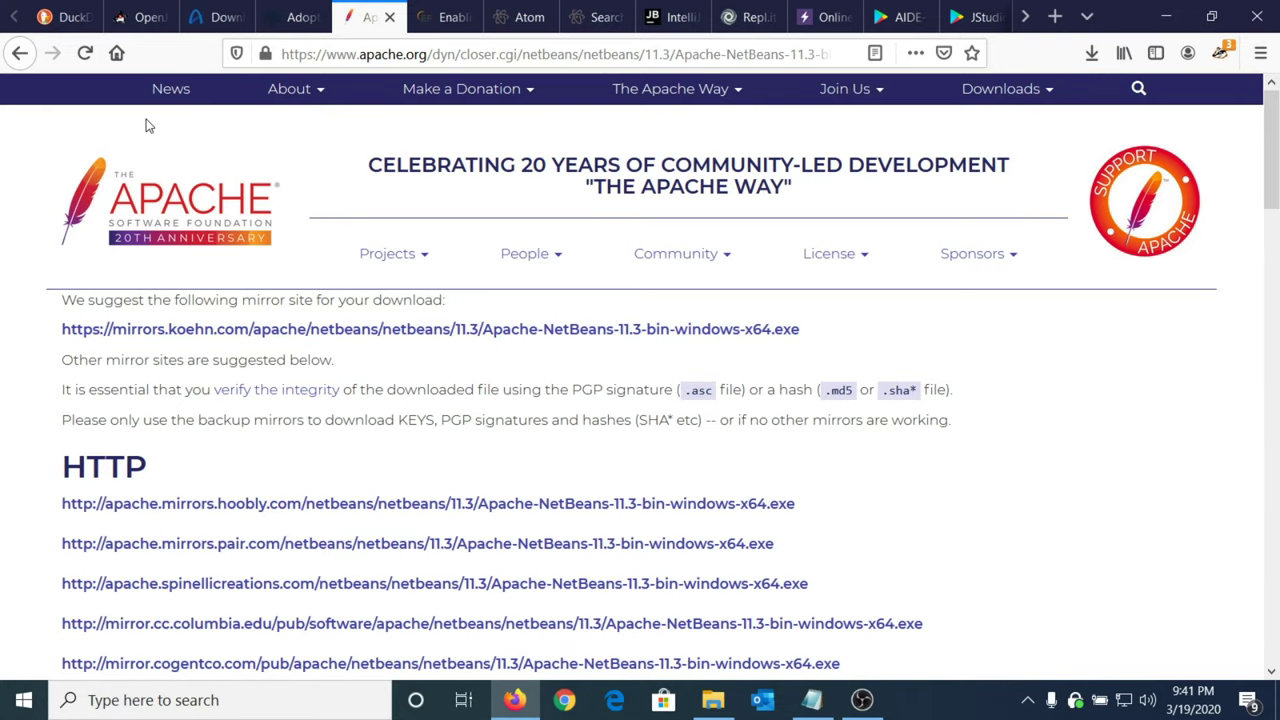
Search DuckDuckGo for "java" and open the java.com result.
{"action": "left_click", "coordinate": [52, 16]}
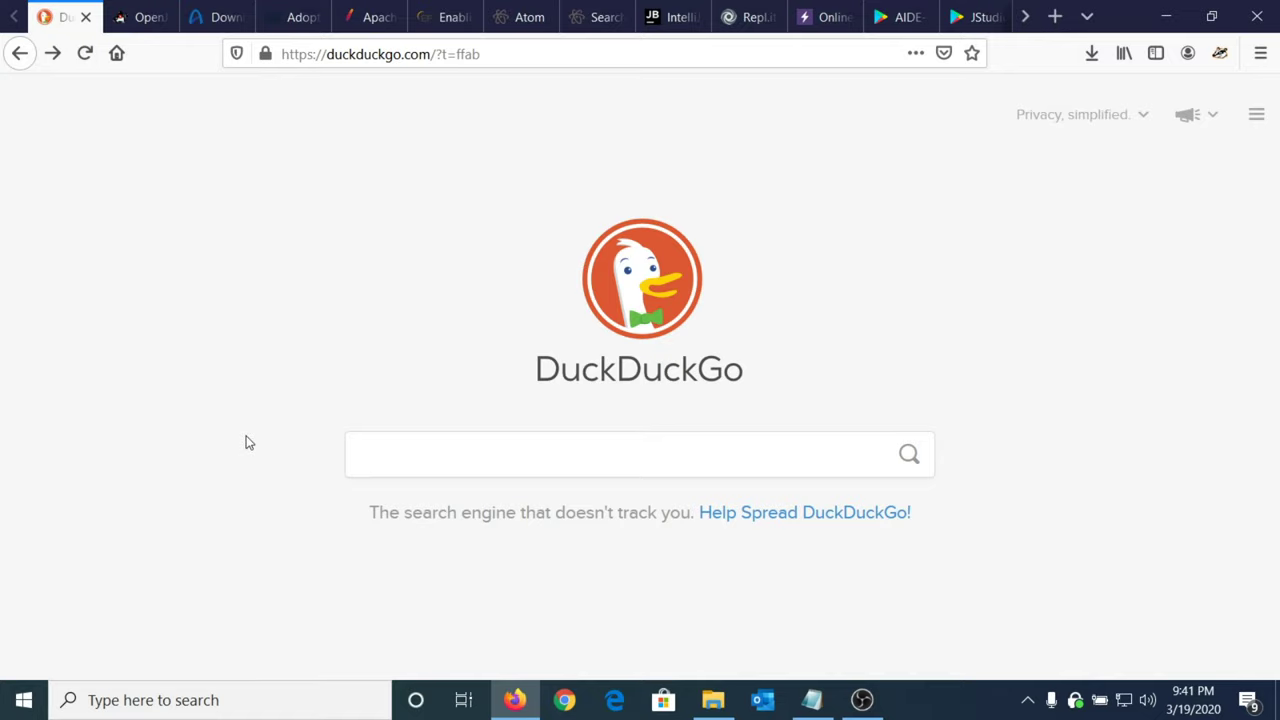
{"action": "left_click", "coordinate": [429, 464]}
{"action": "type", "text": "java"}
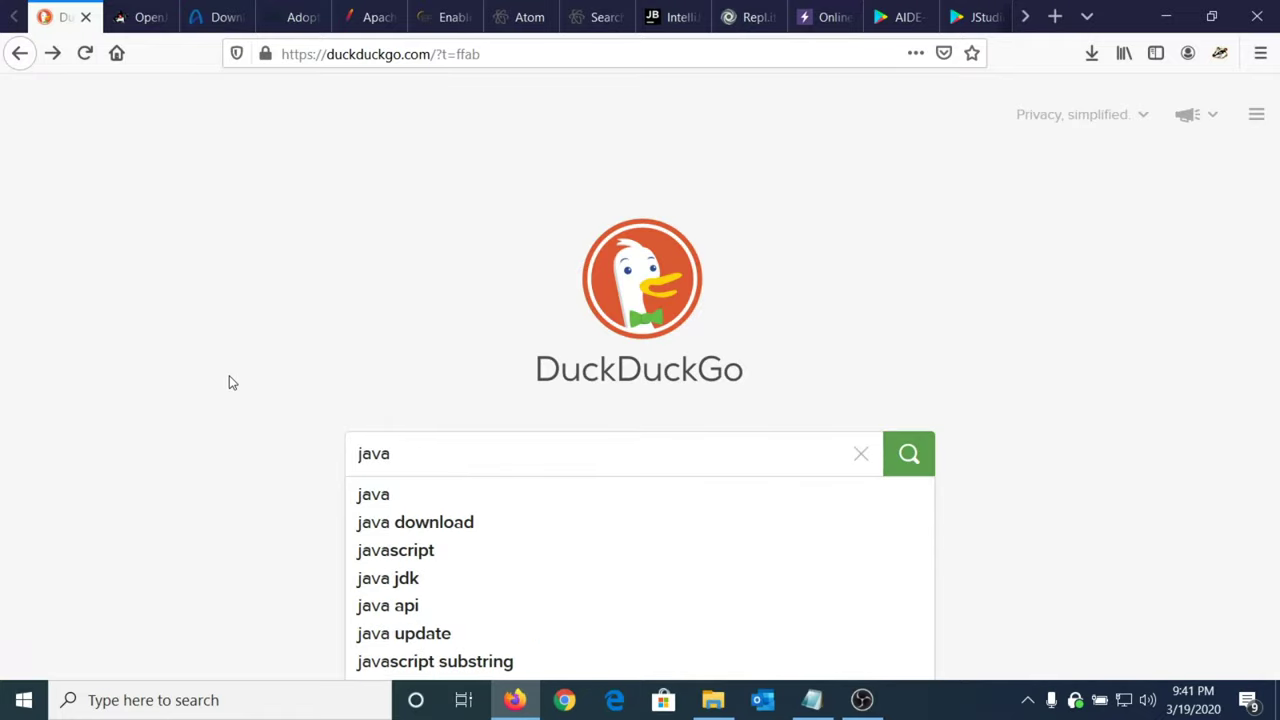
{"action": "key", "text": "Return"}
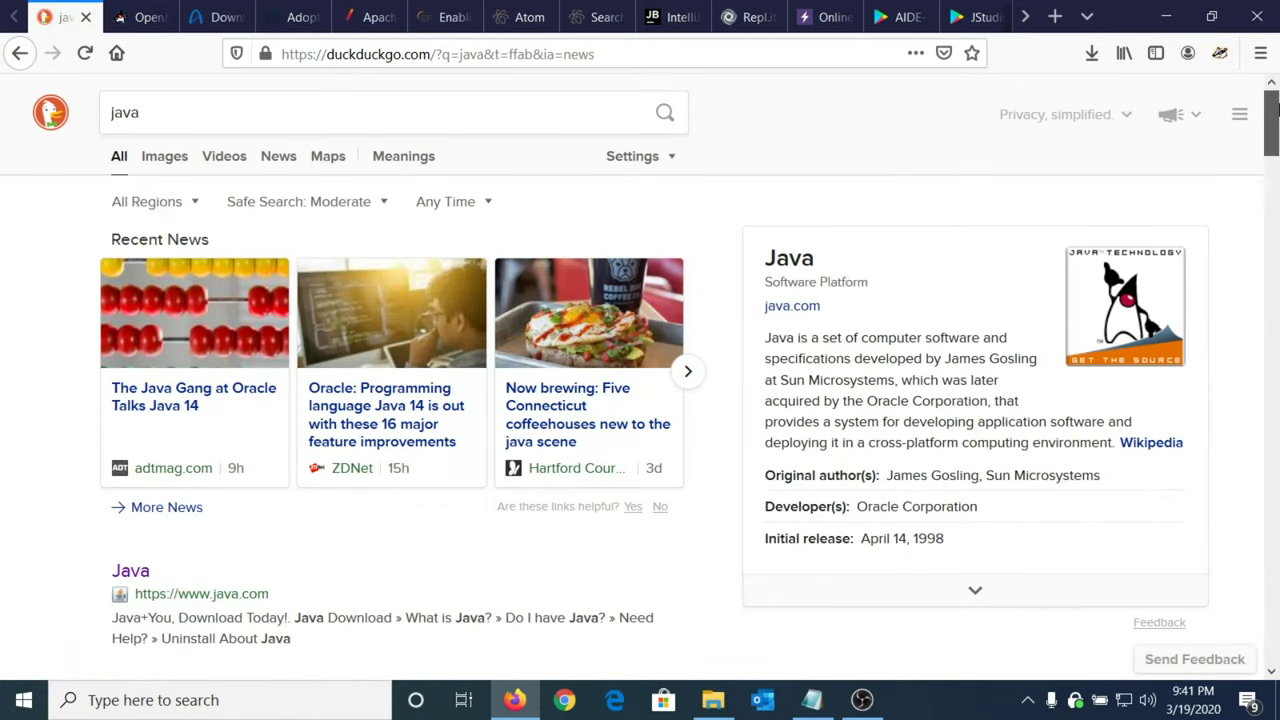
{"action": "left_click_drag", "start_coordinate": [1273, 110], "coordinate": [1273, 165]}
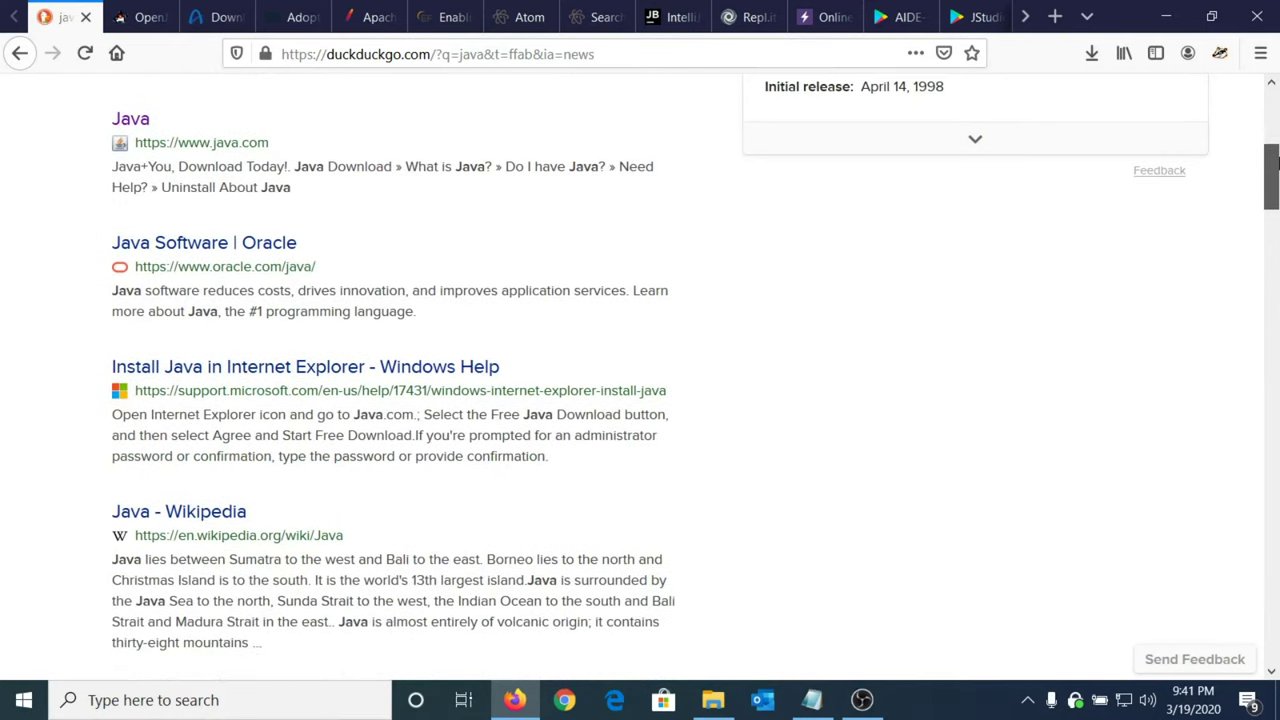
{"action": "left_click", "coordinate": [130, 121]}
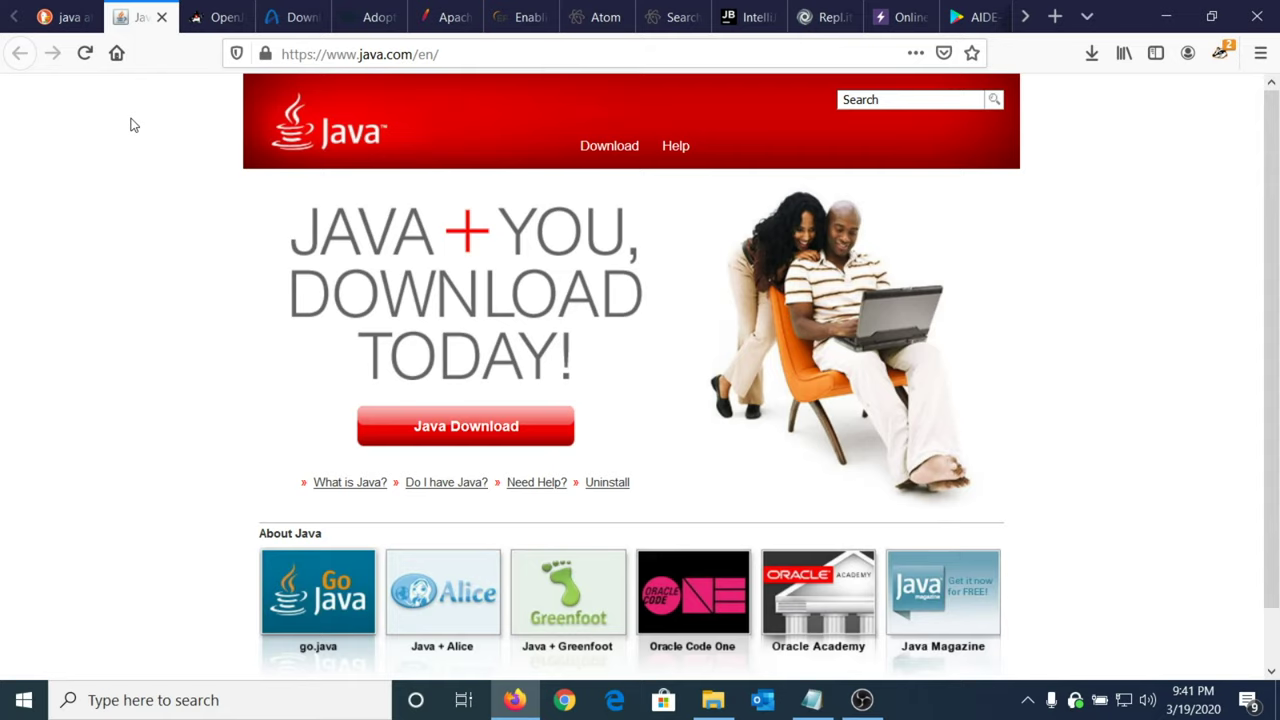
Start the free 64-bit Java for Windows download from java.com and dismiss the save prompt for jre-8u241-windows-x64.exe.
{"action": "left_click", "coordinate": [480, 443]}
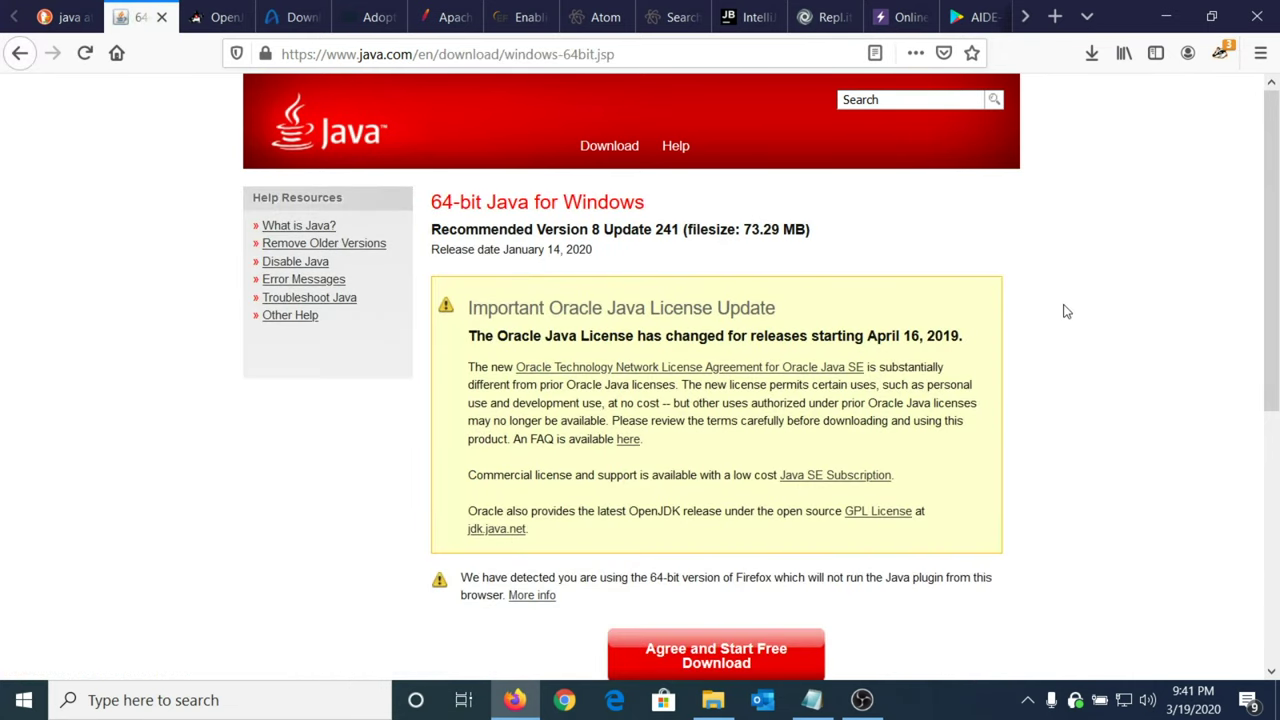
{"action": "left_click_drag", "start_coordinate": [1277, 195], "coordinate": [1254, 259]}
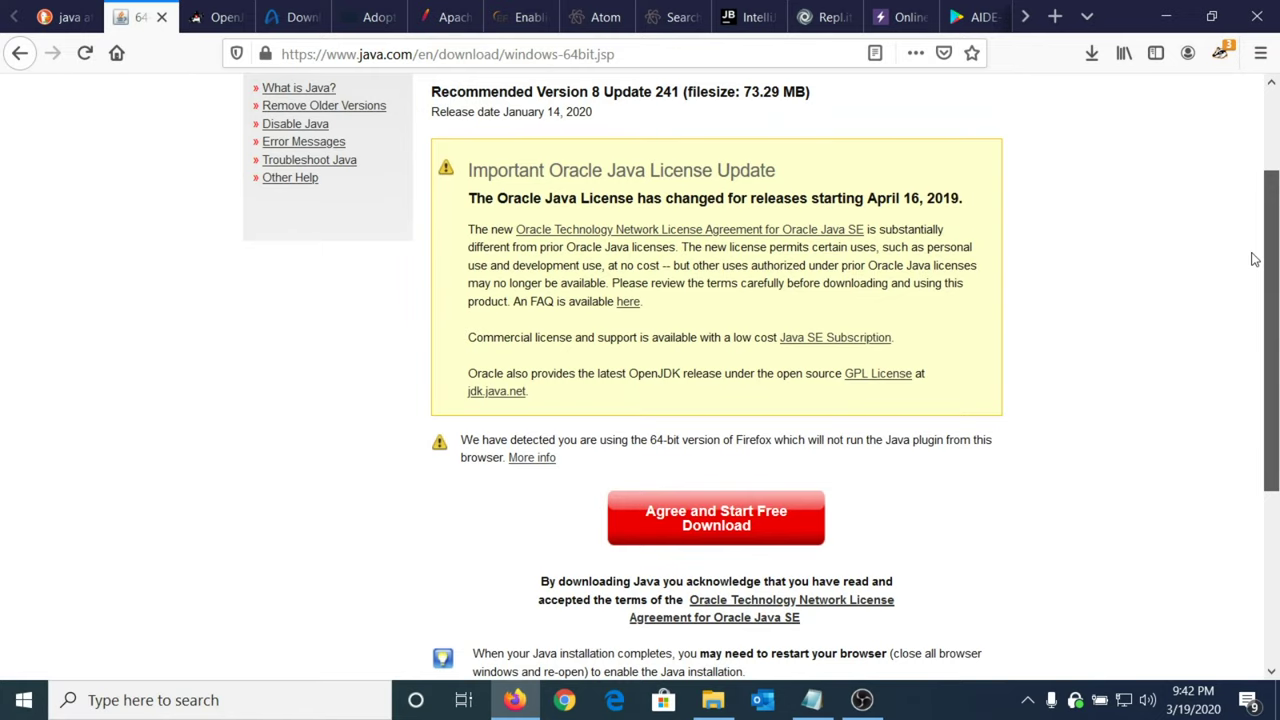
{"action": "left_click_drag", "start_coordinate": [1254, 259], "coordinate": [1238, 226]}
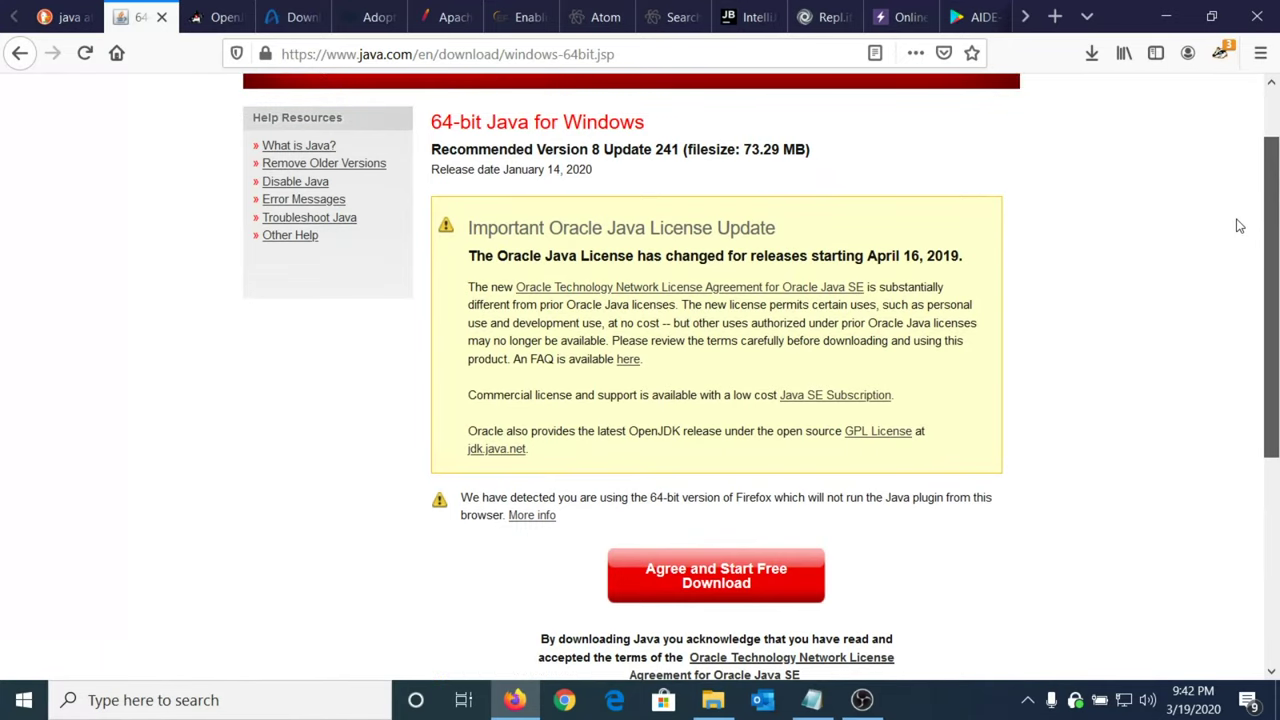
{"action": "left_click_drag", "start_coordinate": [1238, 226], "coordinate": [1230, 205]}
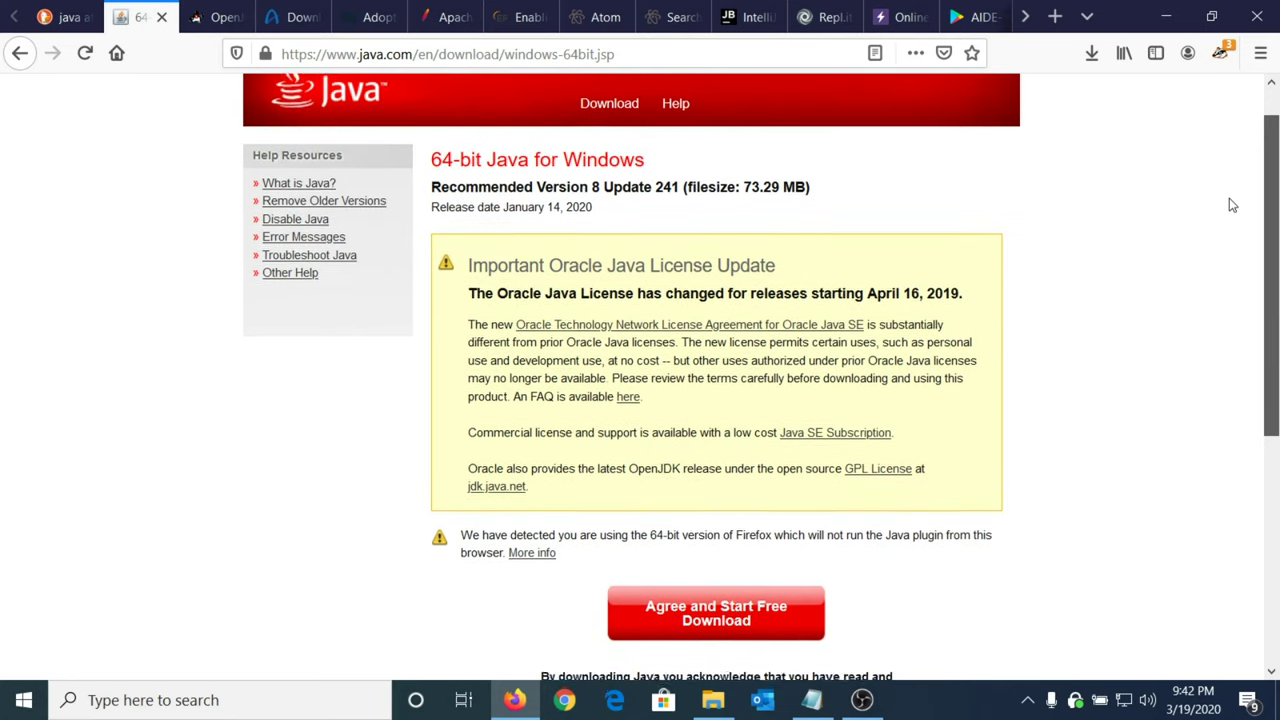
{"action": "left_click", "coordinate": [767, 599]}
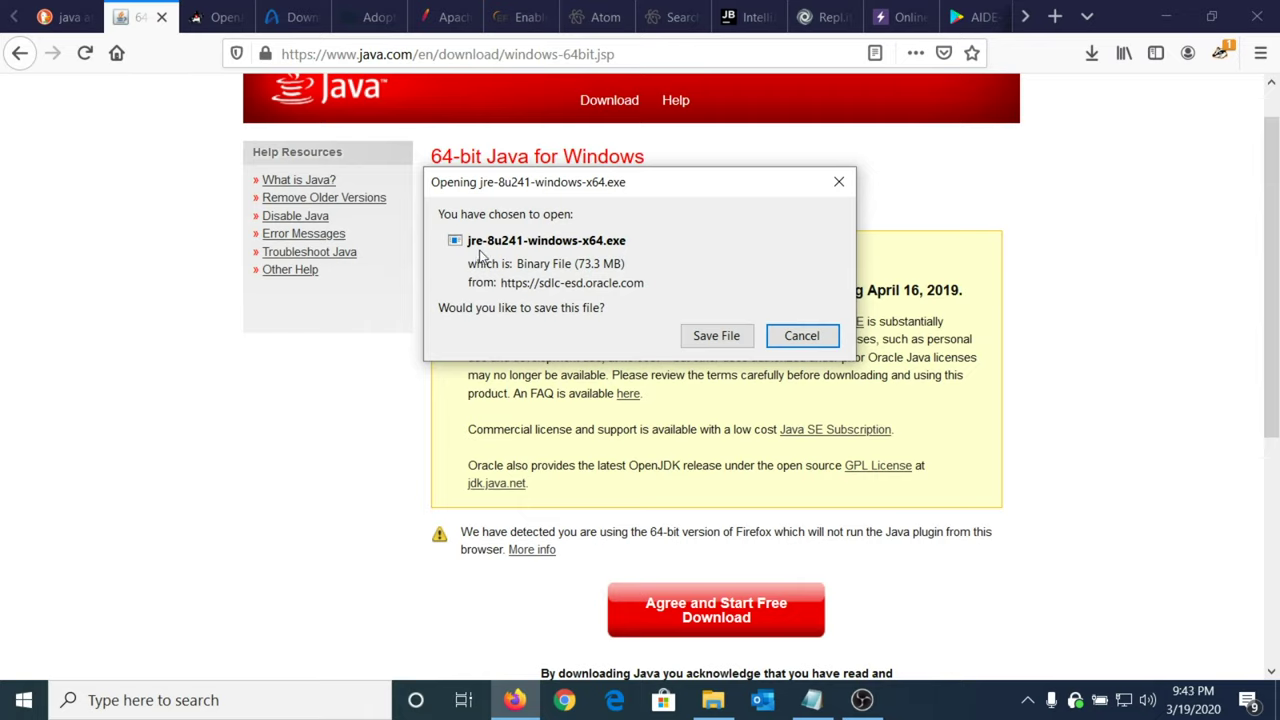
{"action": "left_click", "coordinate": [840, 182]}
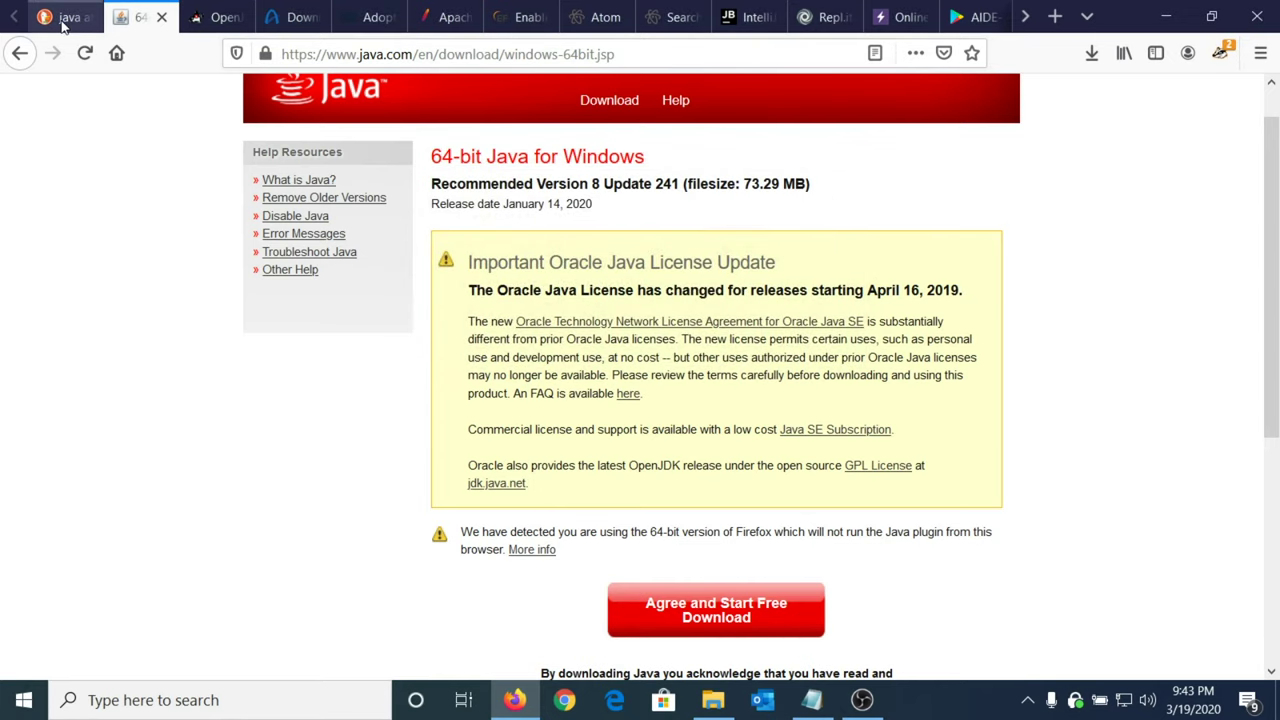
Open Oracle's Java Software page from the search results and go through the Java SE product information to the Java SE downloads.
{"action": "left_click", "coordinate": [63, 20]}
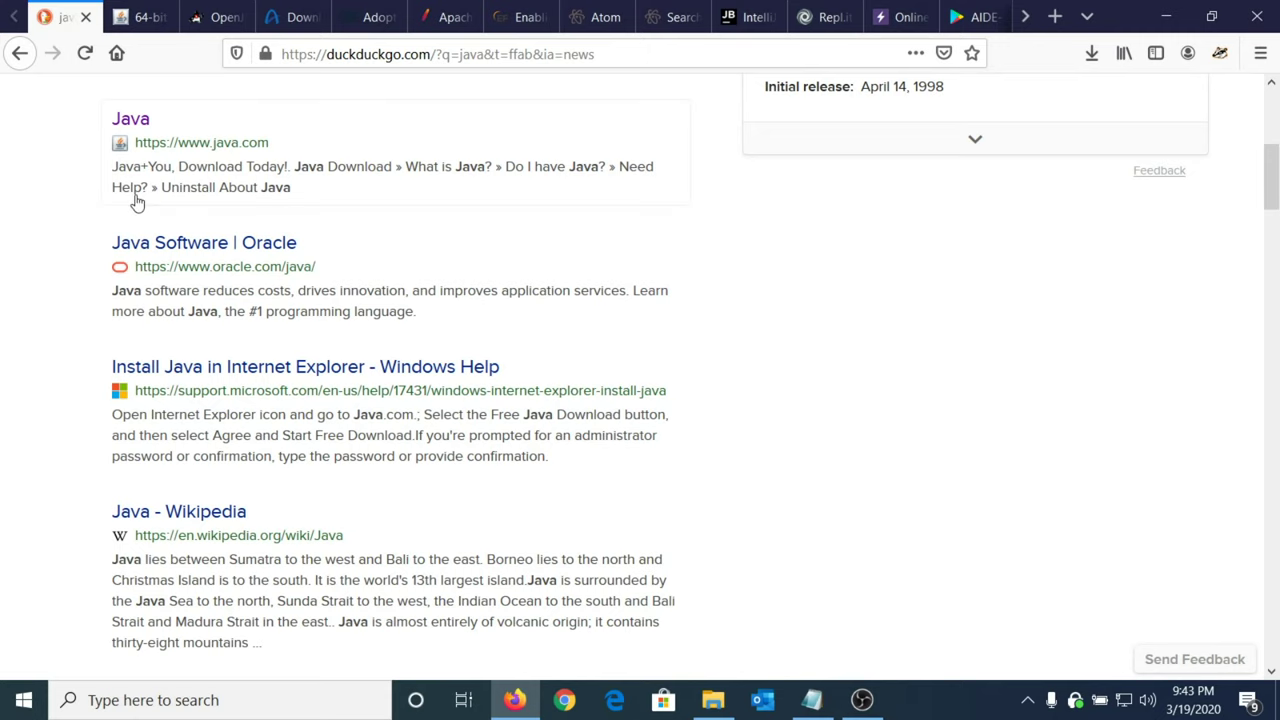
{"action": "left_click", "coordinate": [171, 247]}
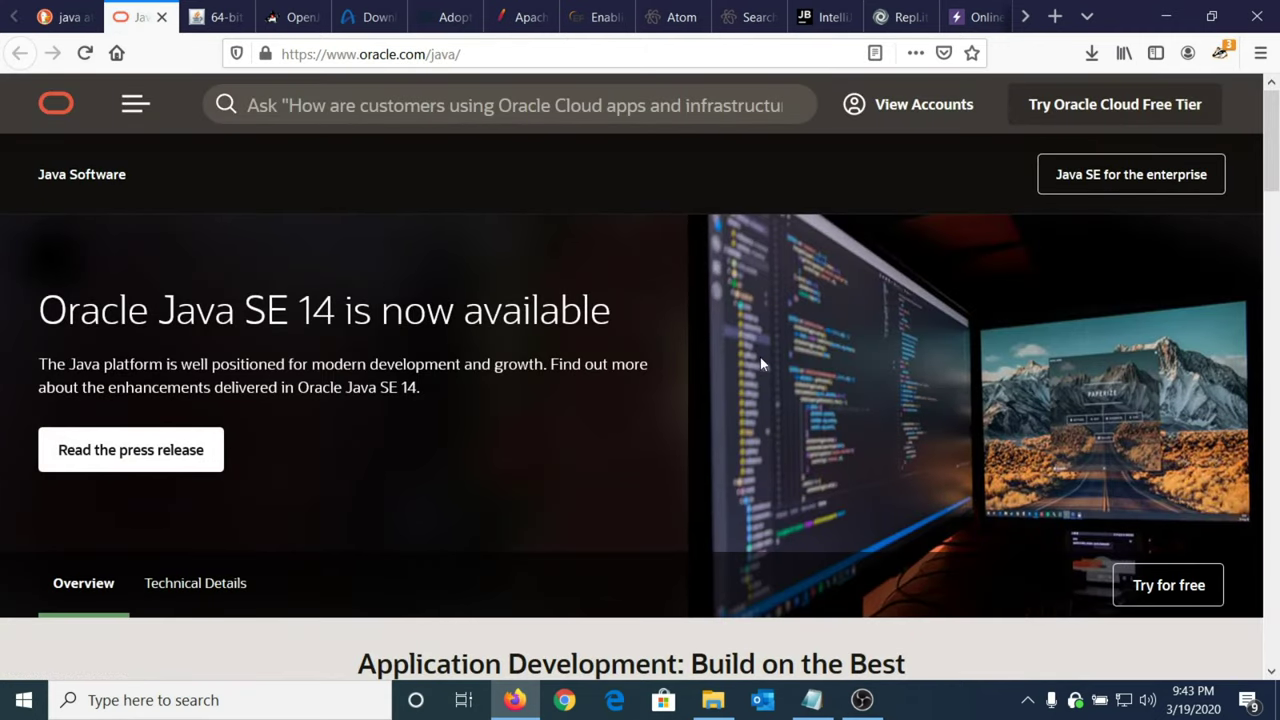
{"action": "scroll", "coordinate": [1278, 240], "scroll_direction": "down", "scroll_amount": 5}
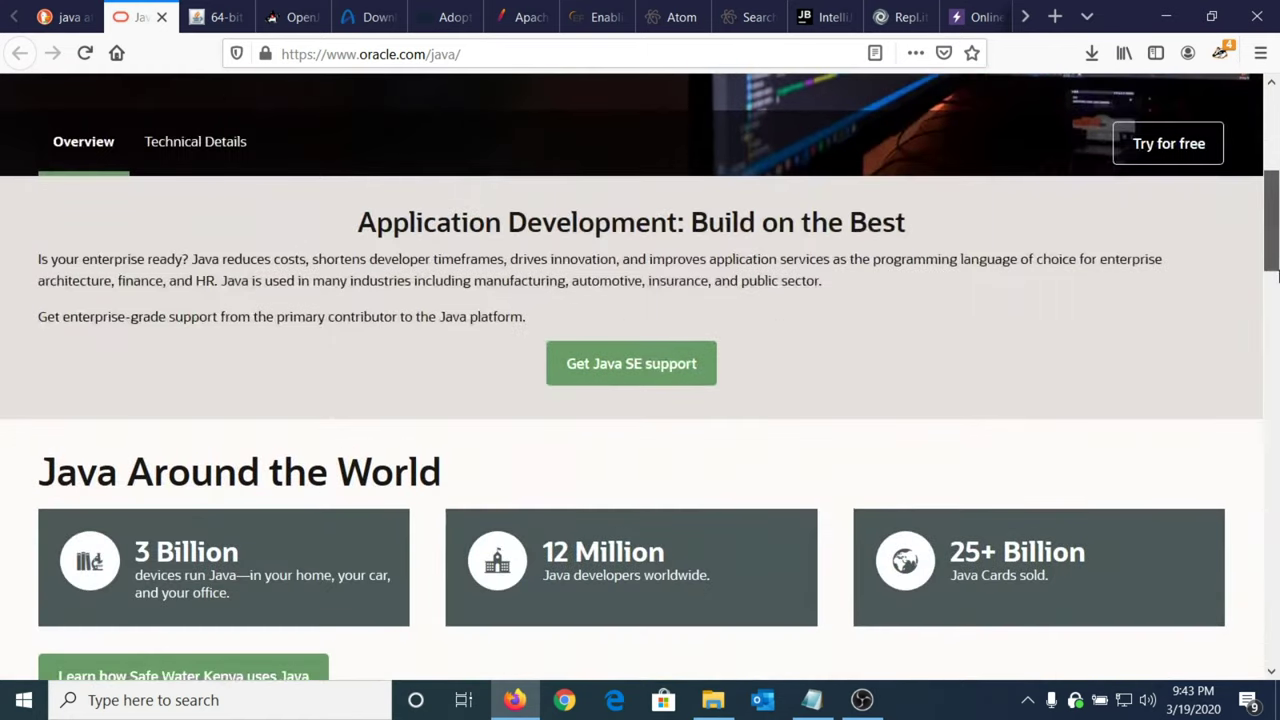
{"action": "left_click_drag", "start_coordinate": [1277, 275], "coordinate": [1277, 390]}
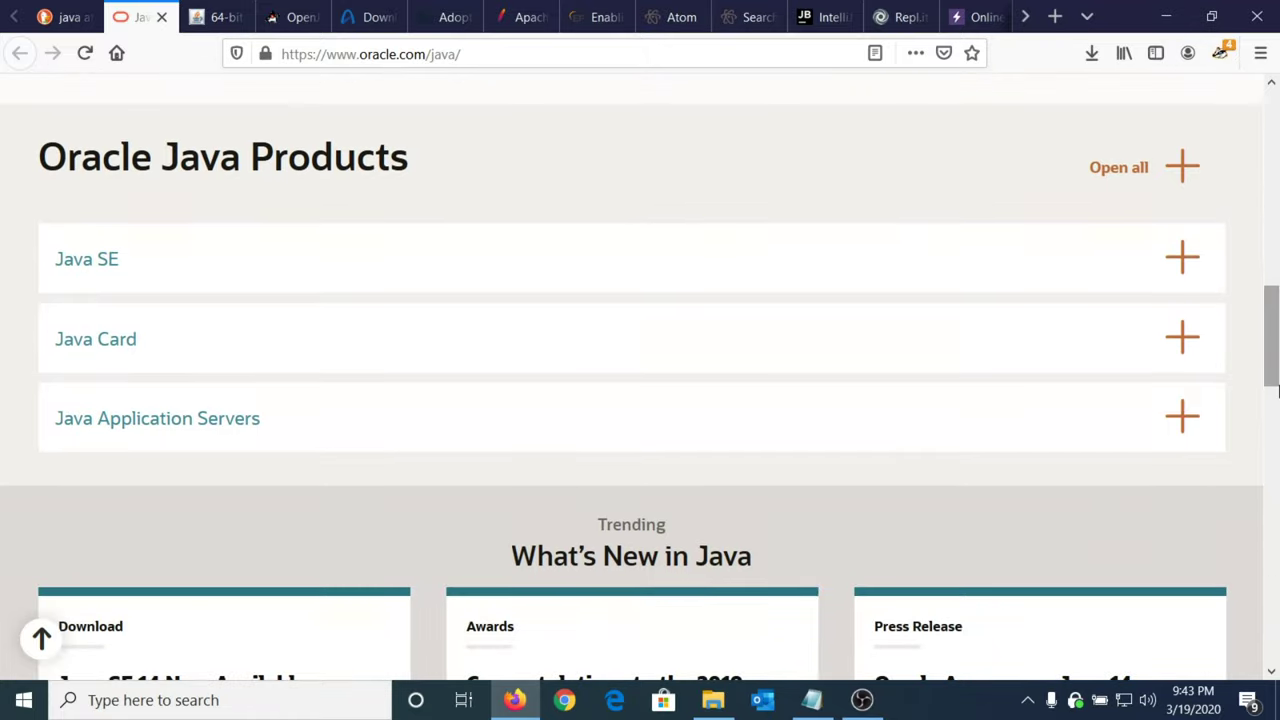
{"action": "left_click", "coordinate": [1147, 264]}
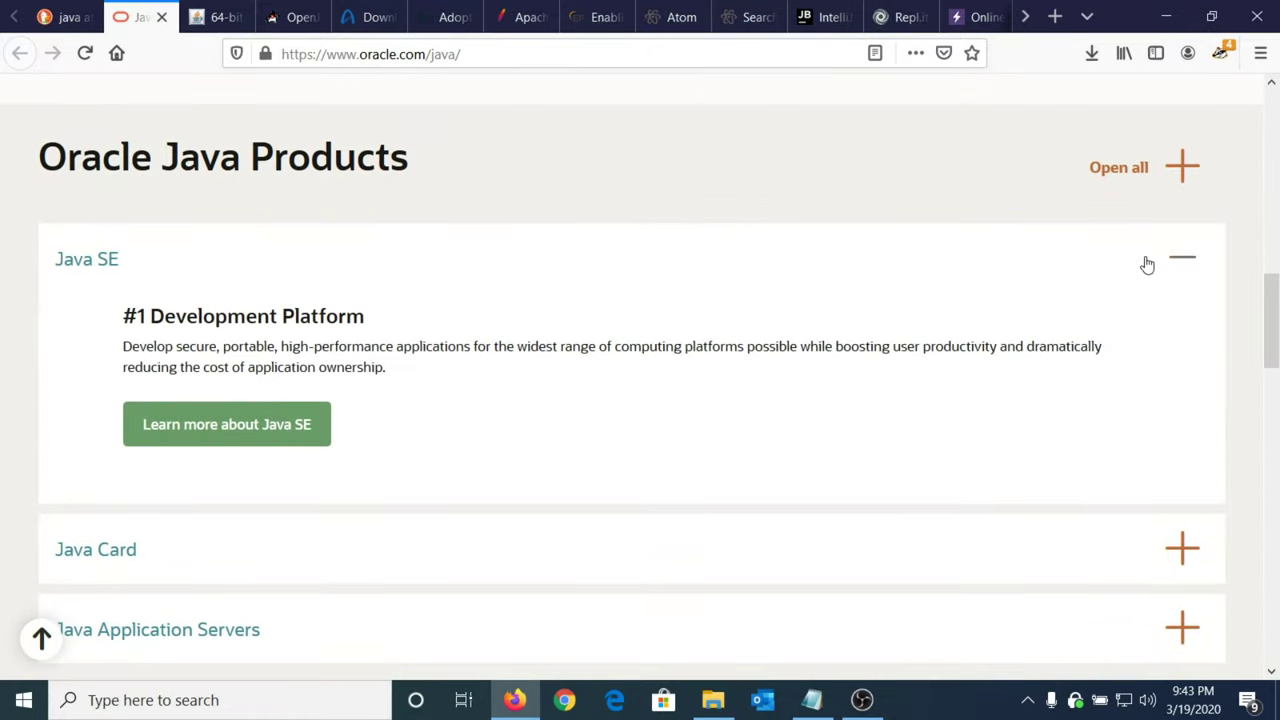
{"action": "left_click", "coordinate": [262, 426]}
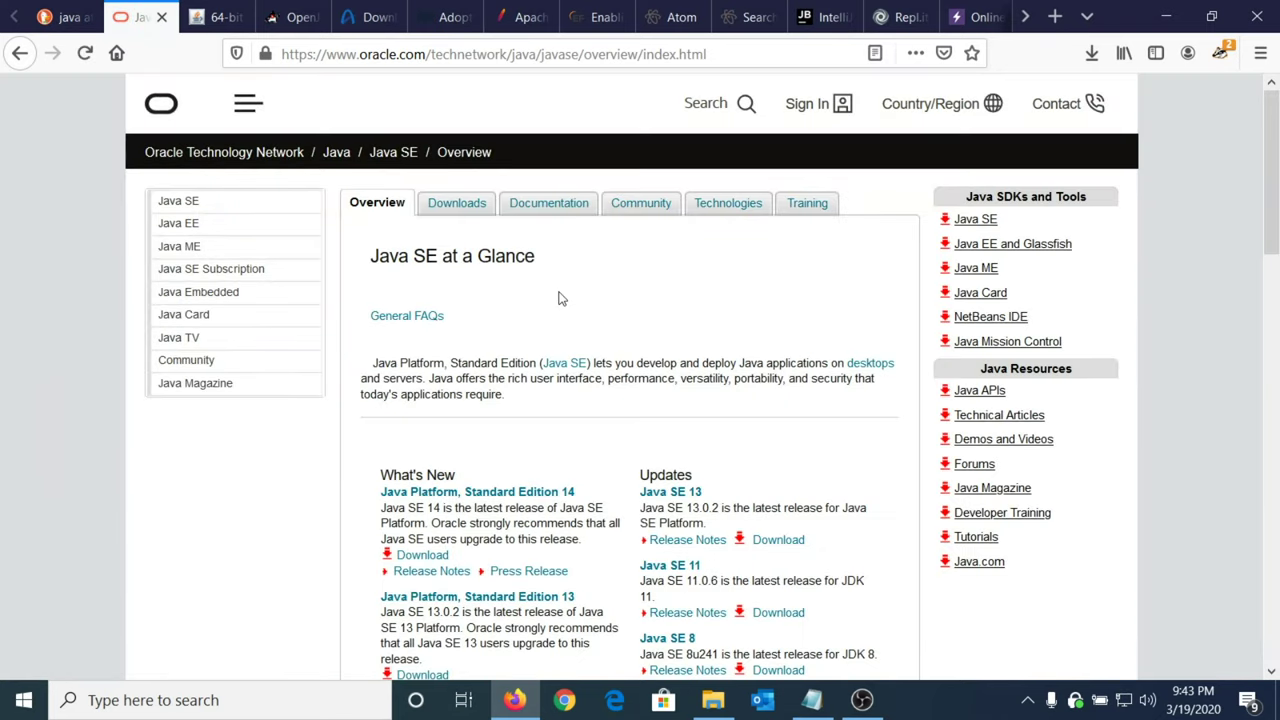
{"action": "left_click", "coordinate": [463, 205]}
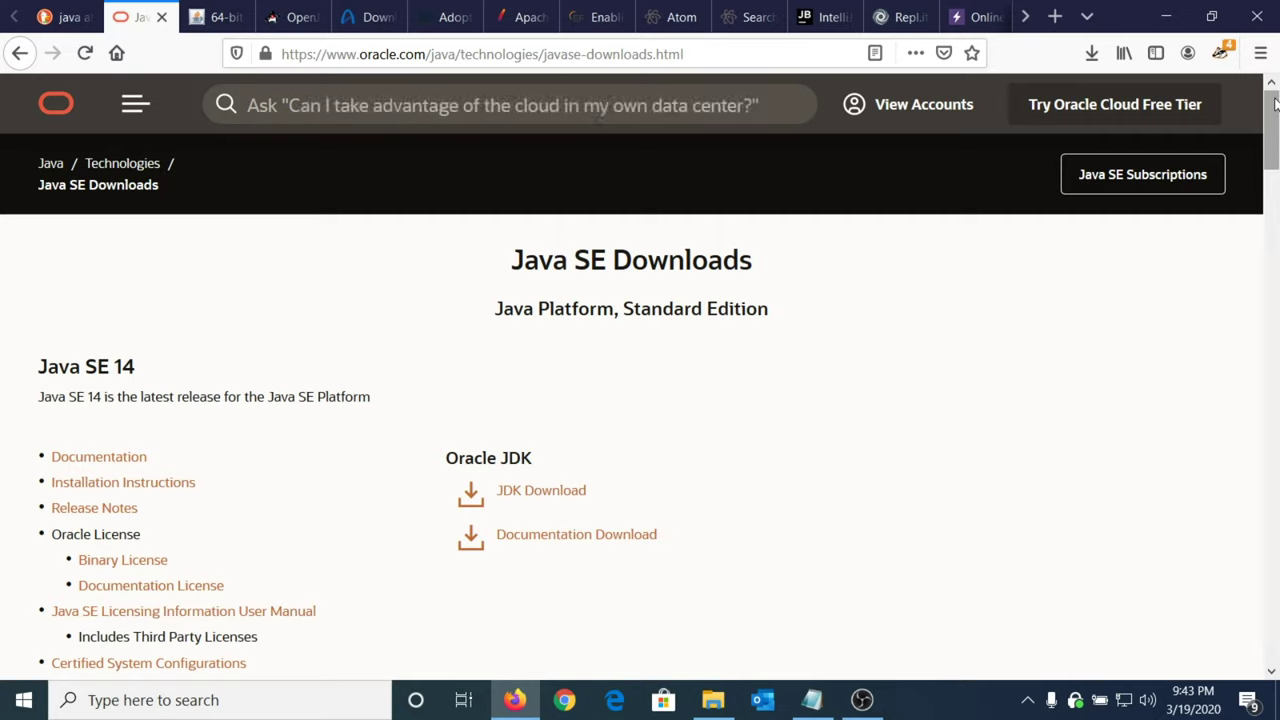
View the JDK download page for Java SE 14 and return to the list of Java SE downloads.
{"action": "left_click_drag", "start_coordinate": [1275, 104], "coordinate": [1276, 141]}
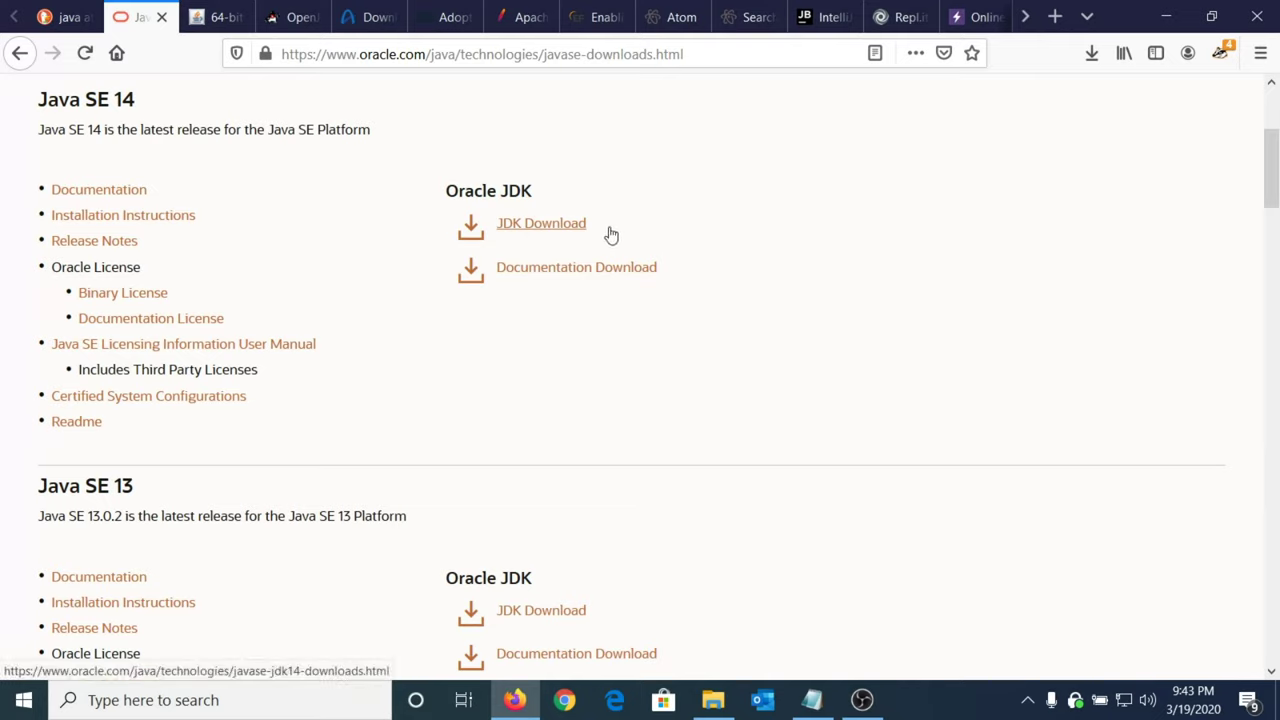
{"action": "left_click", "coordinate": [538, 226]}
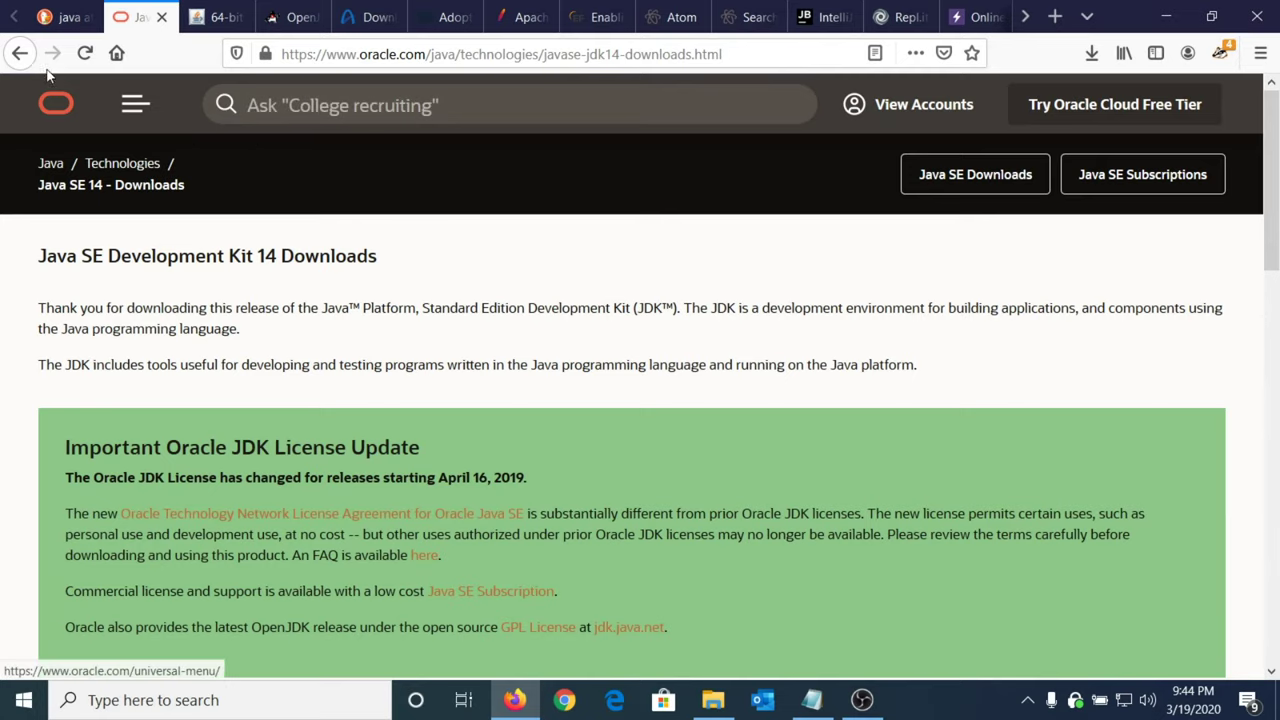
{"action": "left_click", "coordinate": [20, 53]}
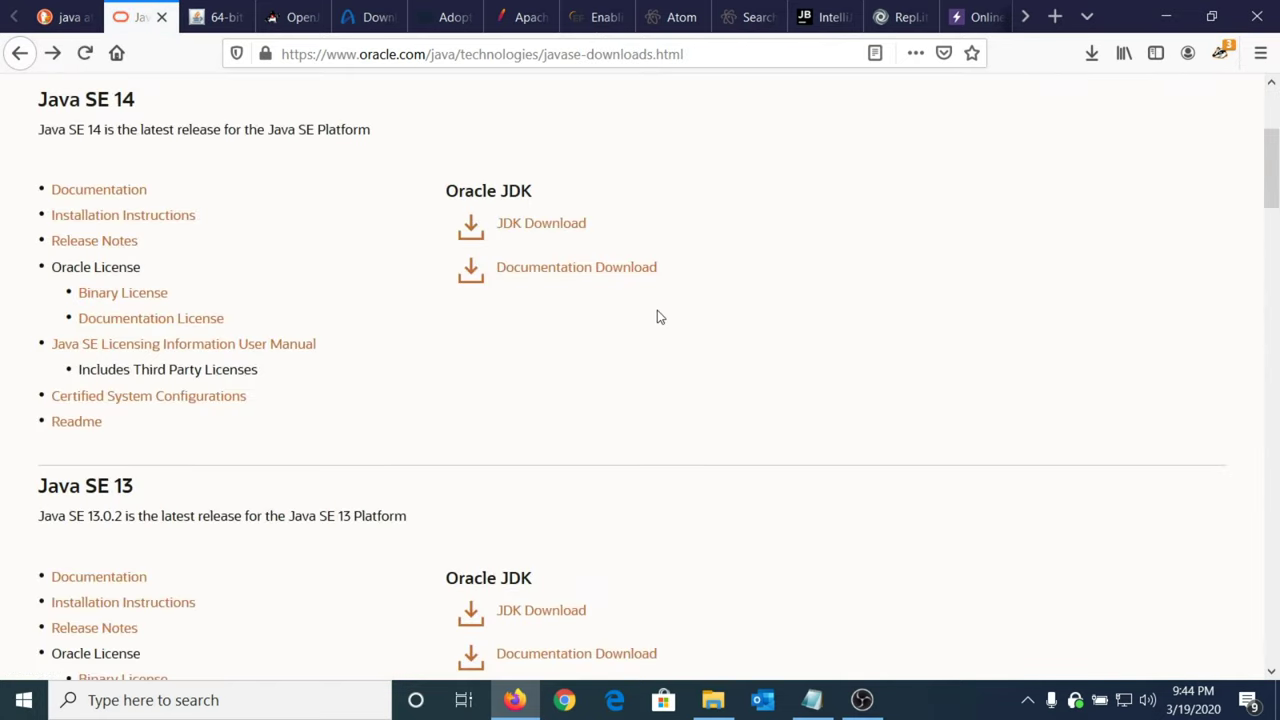
Open the JDK download page for Java SE 13 and examine the Oracle JDK license update.
{"action": "left_click_drag", "start_coordinate": [1271, 155], "coordinate": [1271, 205]}
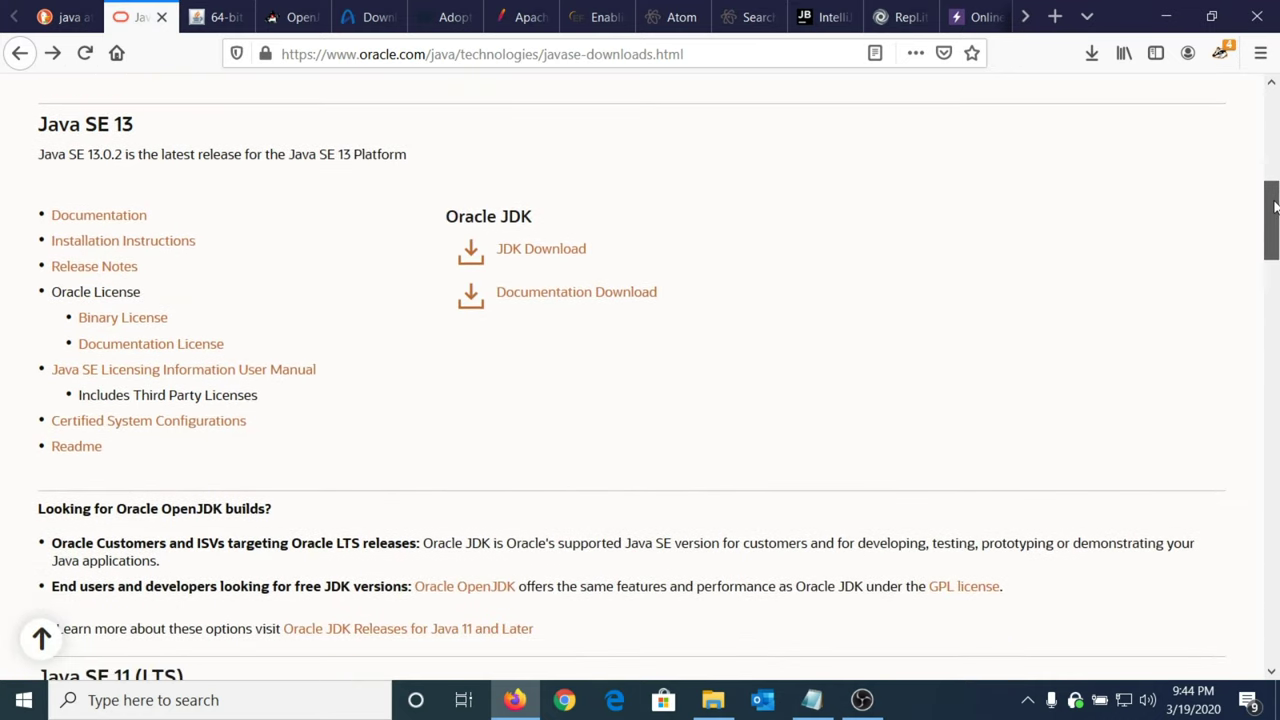
{"action": "left_click", "coordinate": [543, 261]}
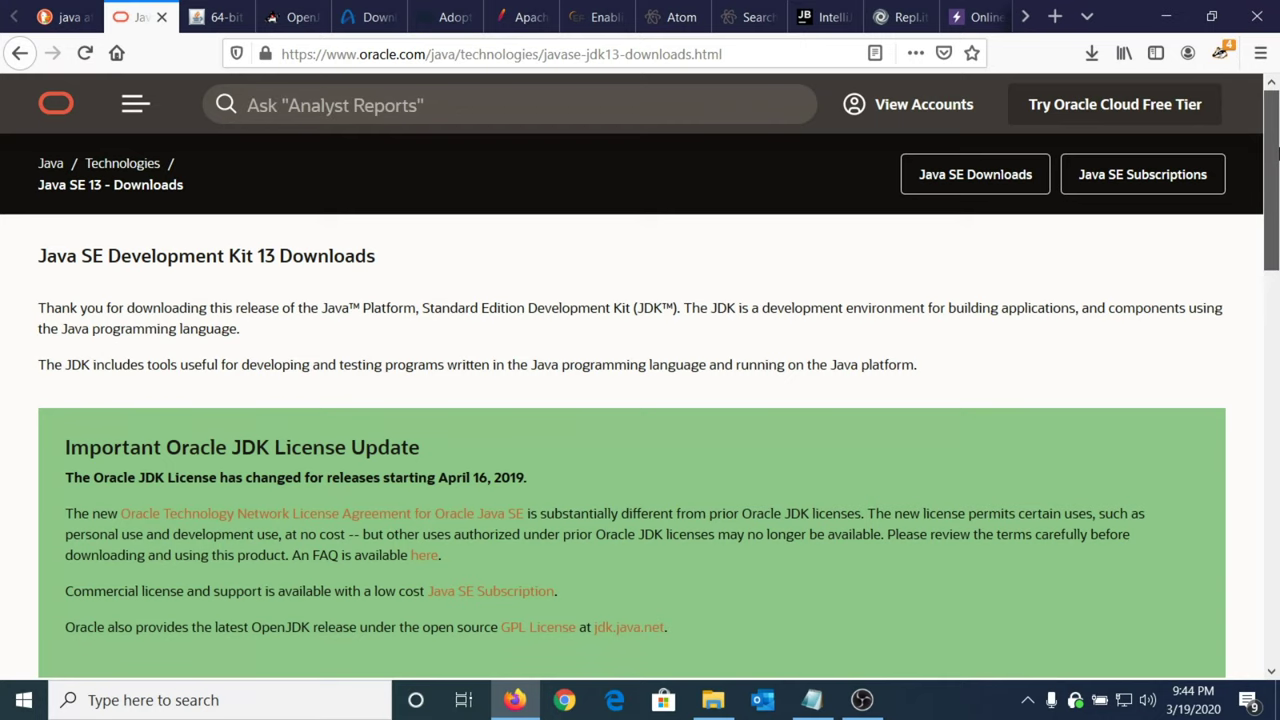
{"action": "left_click_drag", "start_coordinate": [1274, 150], "coordinate": [1276, 175]}
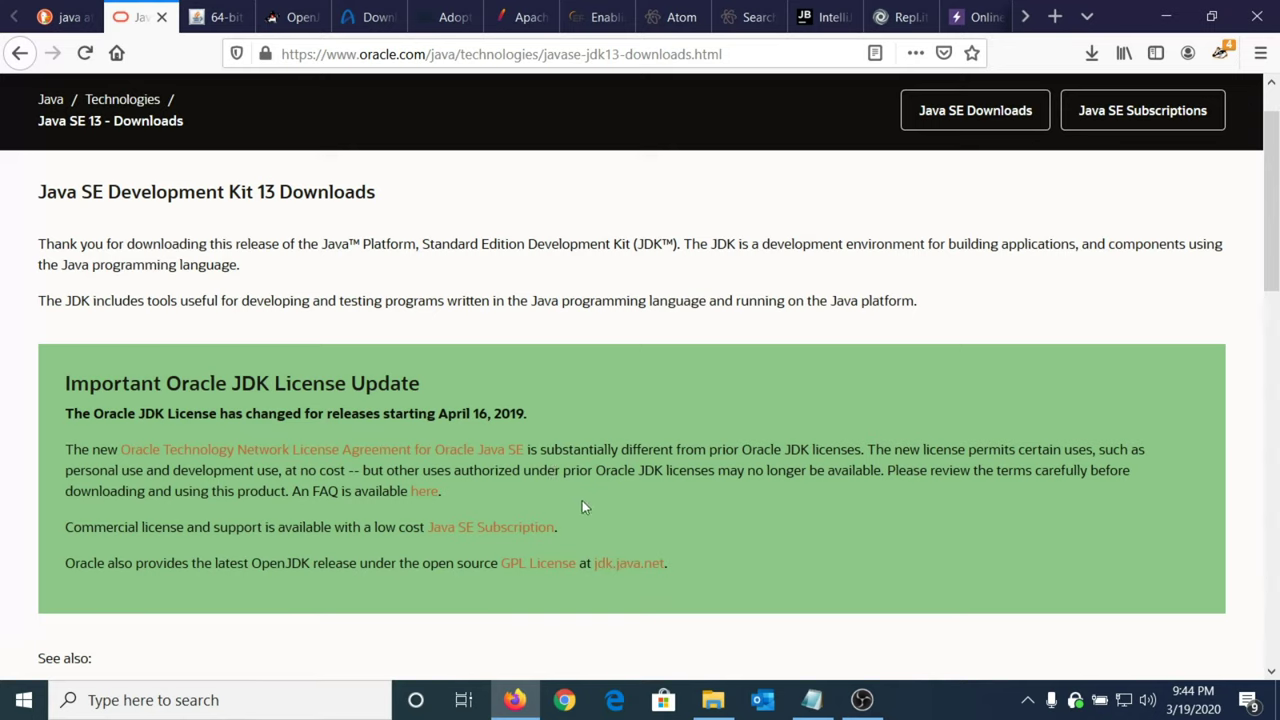
Open the Oracle Technology Network License Agreement for Oracle Java SE and enlarge the page to 150%.
{"action": "left_click", "coordinate": [367, 458]}
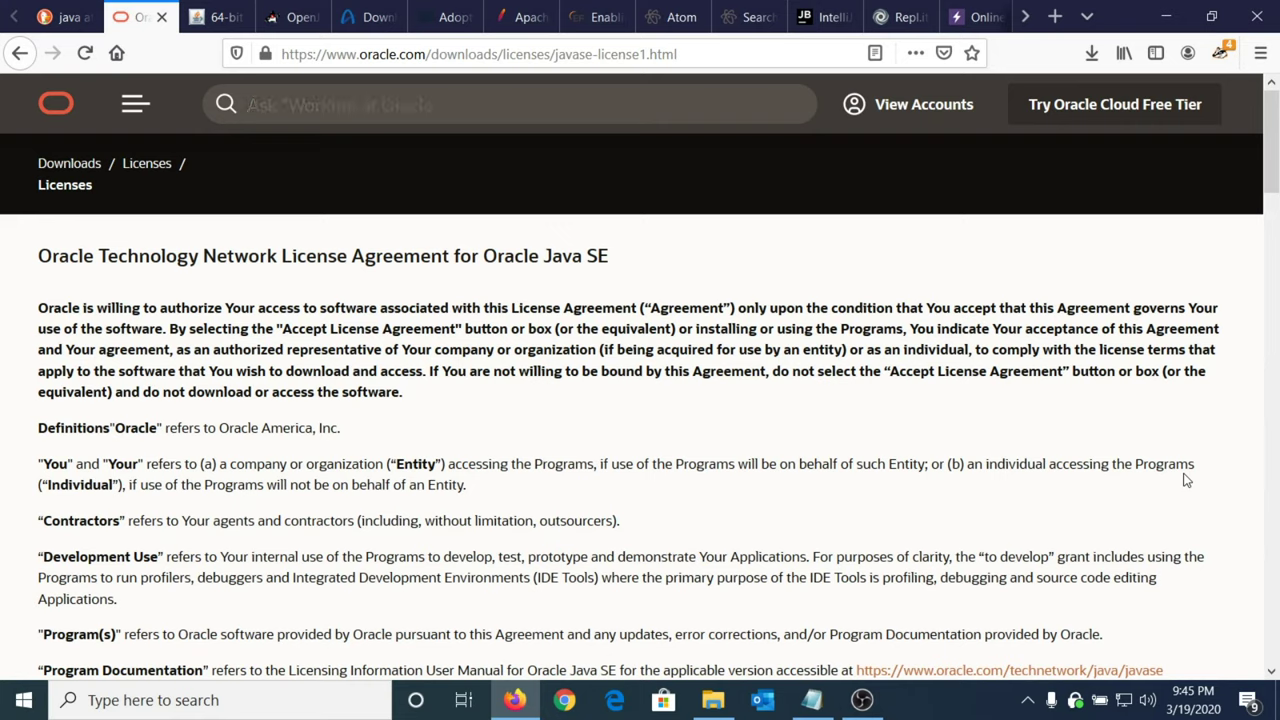
{"action": "key", "text": "ctrl+plus"}
{"action": "key", "text": "ctrl+plus"}
{"action": "key", "text": "ctrl+plus"}
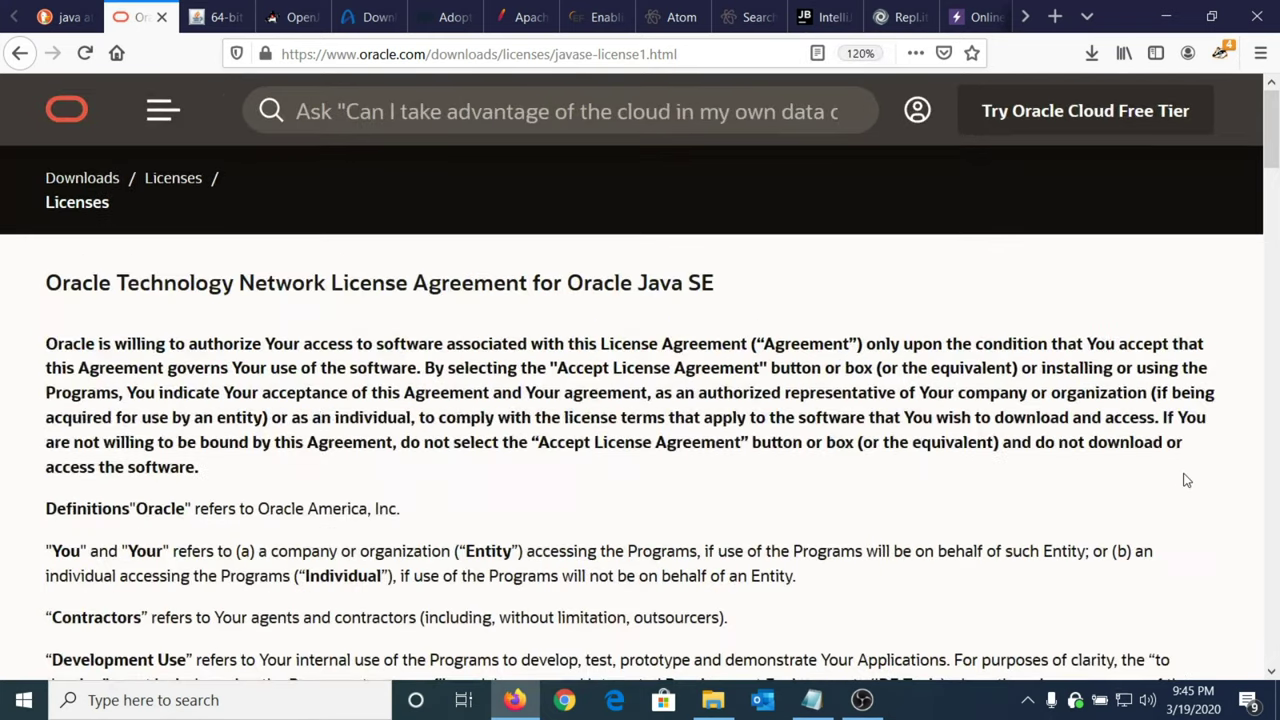
{"action": "key", "text": "ctrl+plus"}
{"action": "scroll", "coordinate": [1185, 480], "scroll_direction": "down", "scroll_amount": 4}
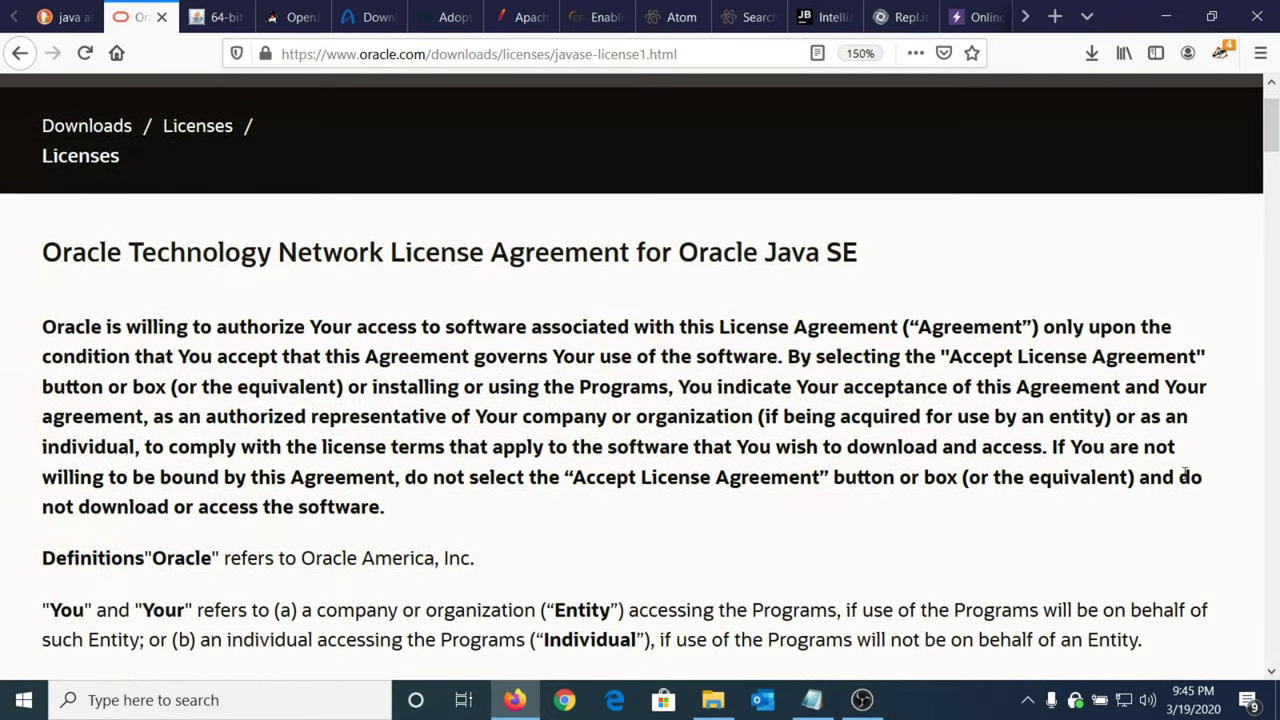
Examine the agreement's License Rights and Restrictions, highlight "reverse engineering", and look at the Java code in Code_for_Online_IDEs.txt in Notepad.
{"action": "scroll", "coordinate": [1185, 480], "scroll_direction": "down", "scroll_amount": 10}
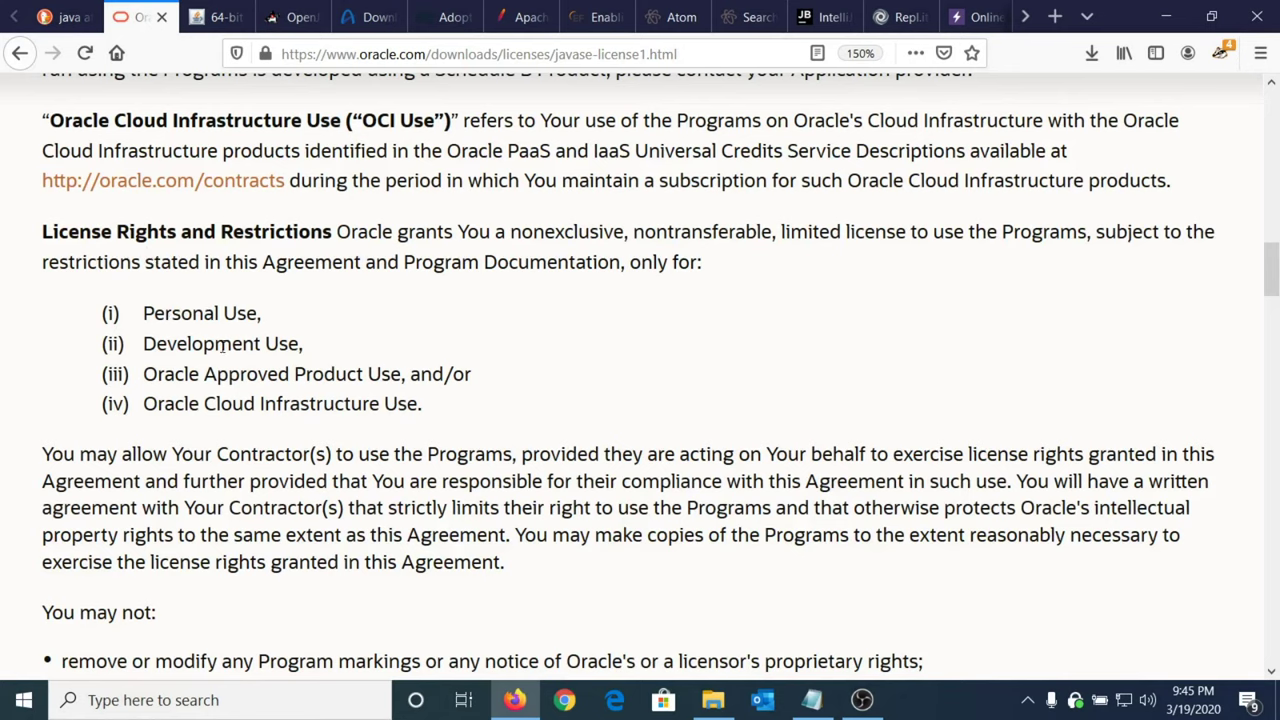
{"action": "scroll", "coordinate": [733, 405], "scroll_direction": "down", "scroll_amount": 4}
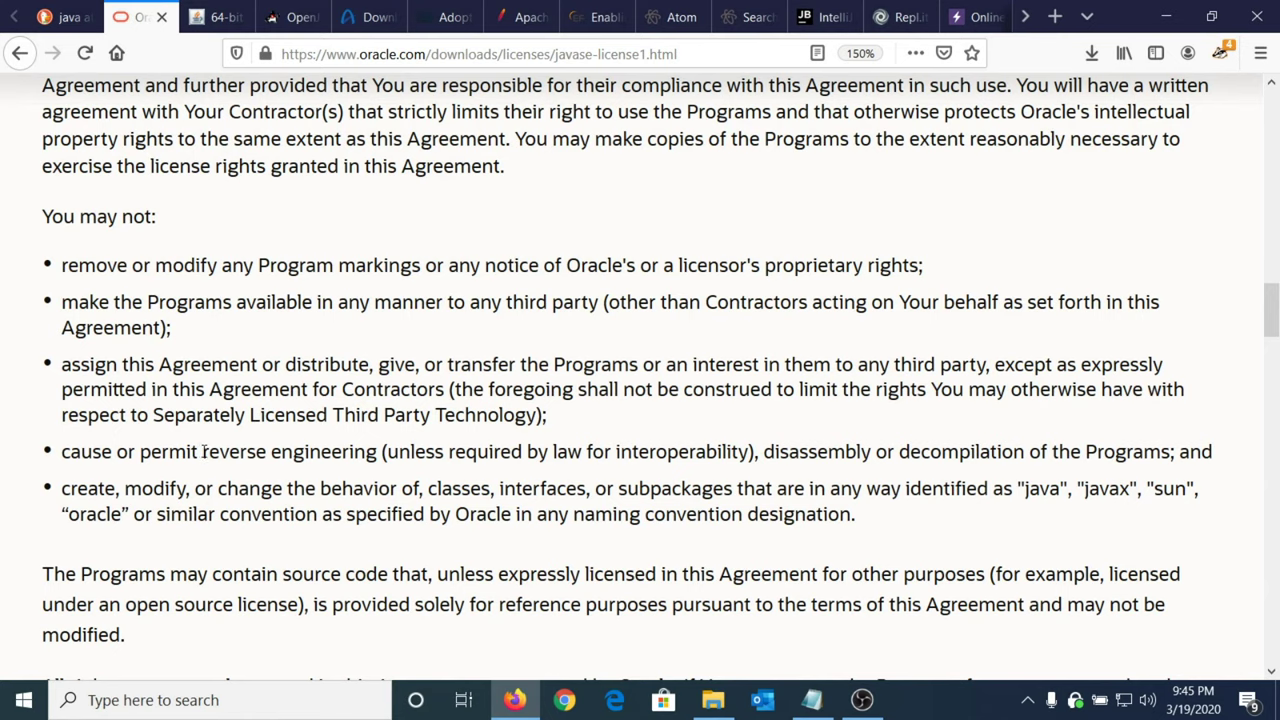
{"action": "left_click_drag", "start_coordinate": [203, 451], "coordinate": [378, 452]}
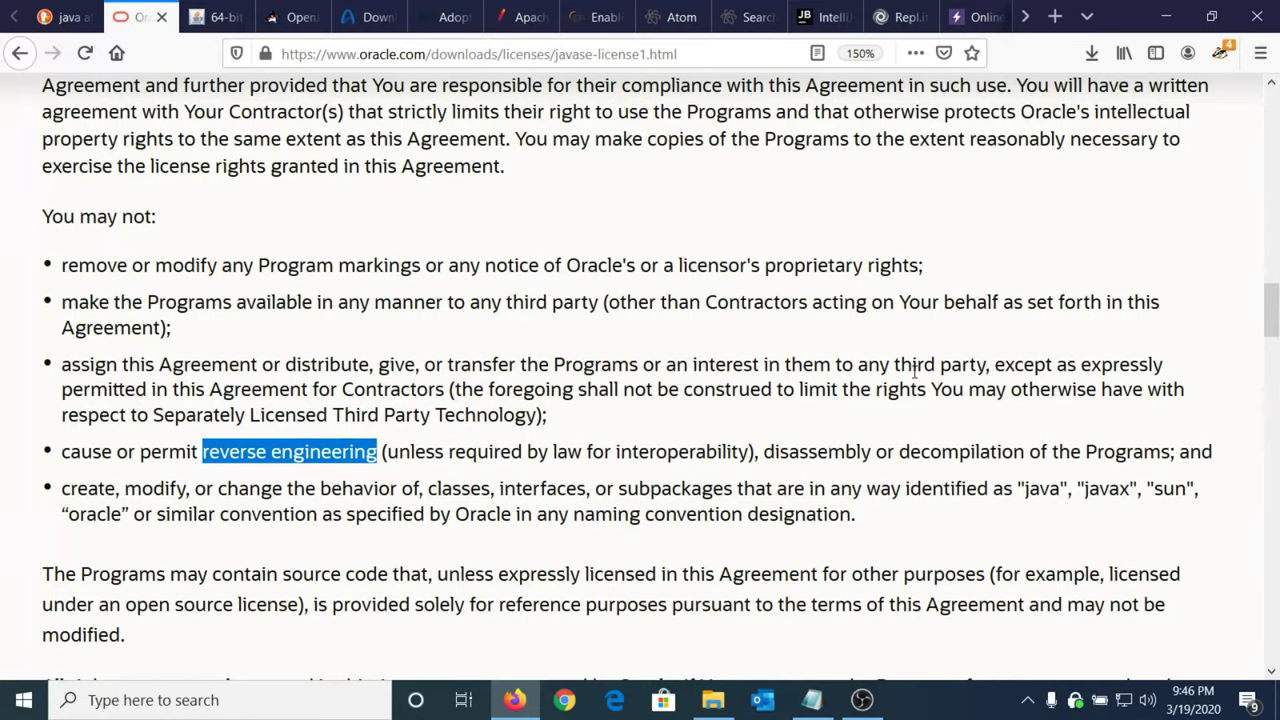
{"action": "left_click", "coordinate": [811, 700]}
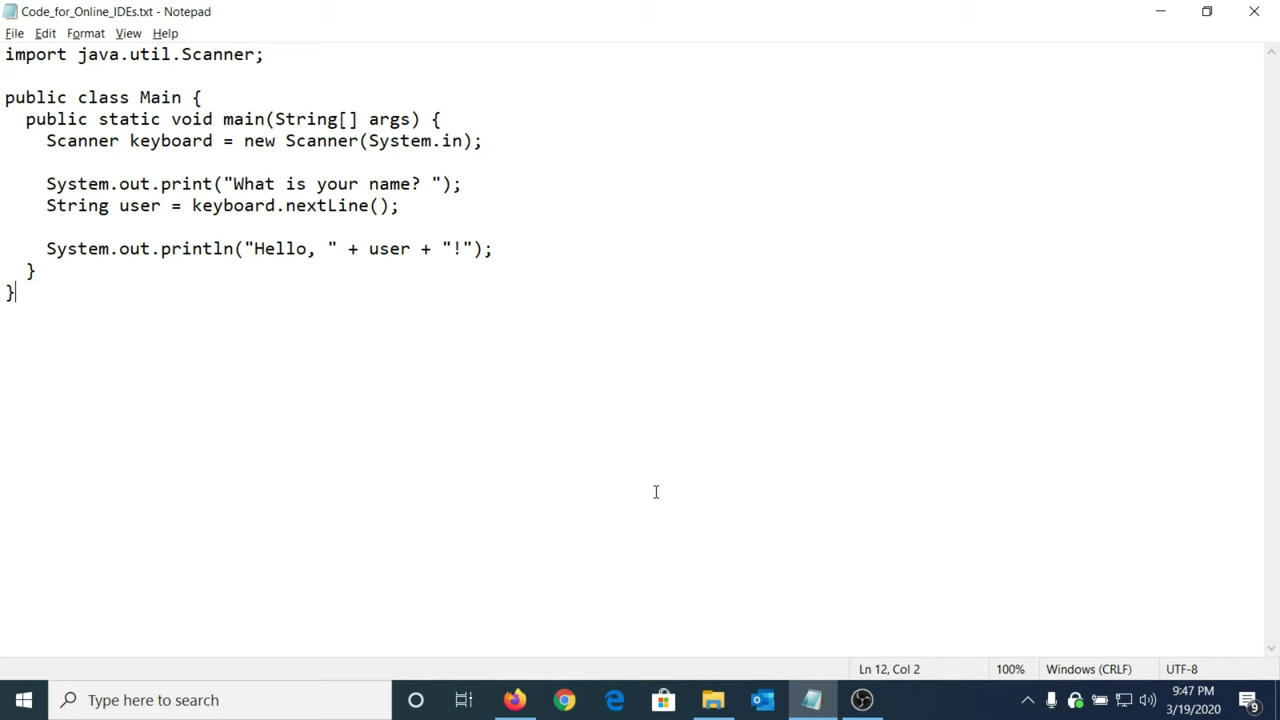
{"action": "key", "text": "alt+Tab"}
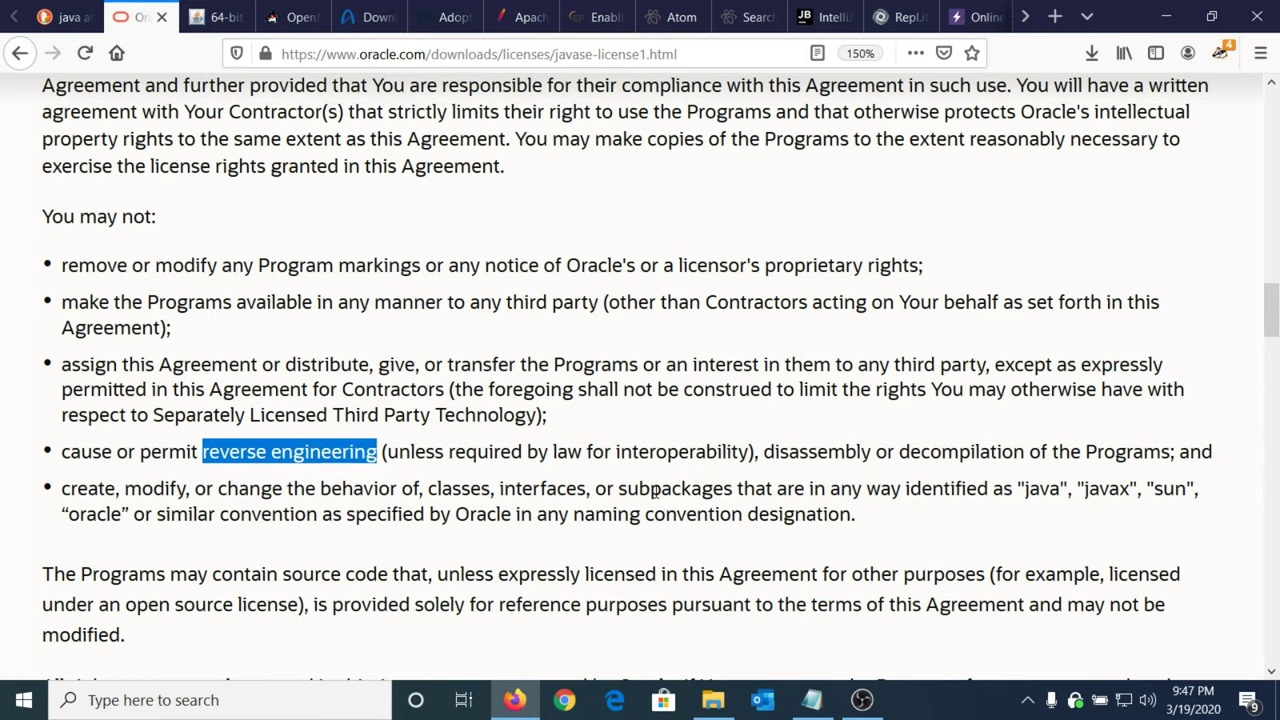
Return to the Java SE 13 download page and read the full Important Oracle JDK License Update.
{"action": "scroll", "coordinate": [655, 490], "scroll_direction": "up", "scroll_amount": 10}
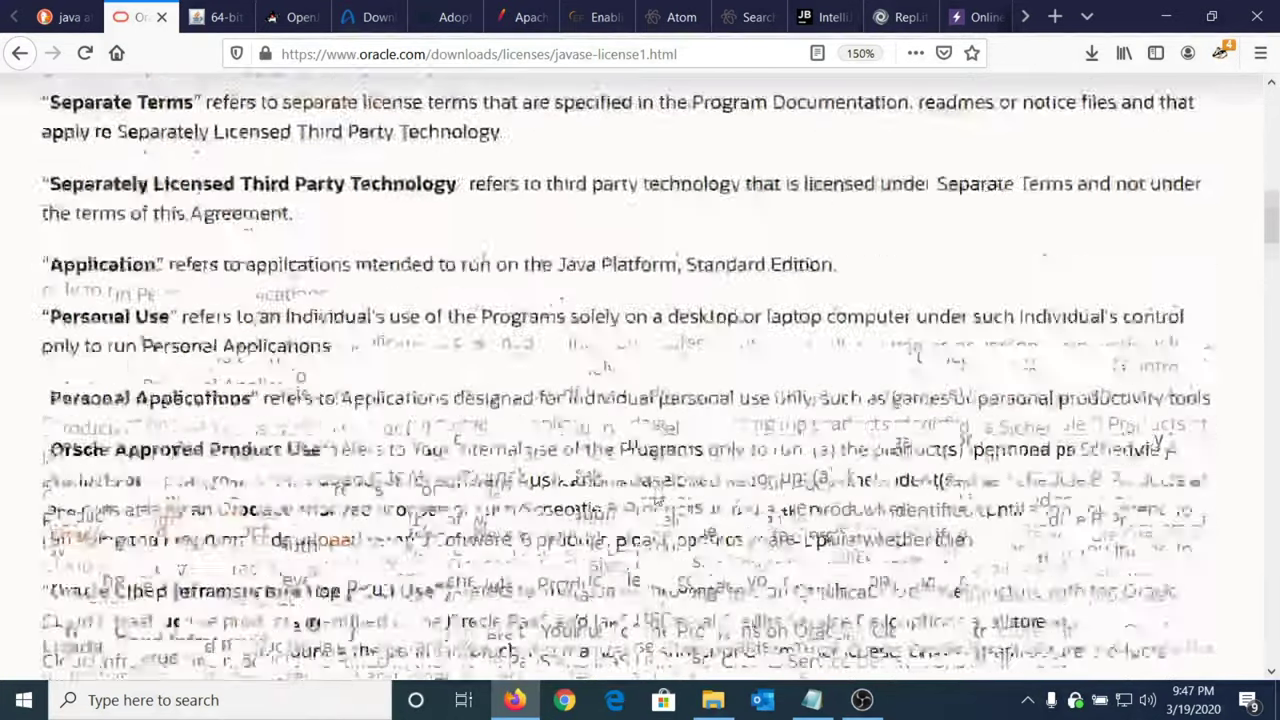
{"action": "key", "text": "alt+Left"}
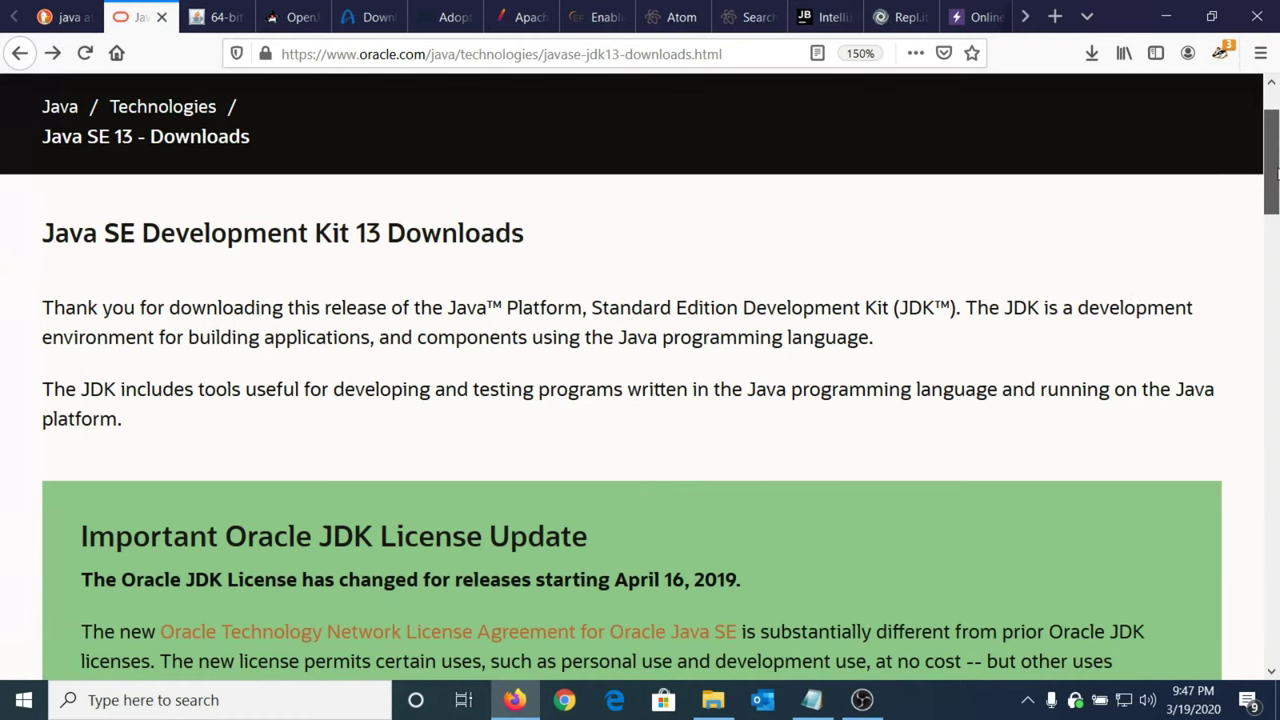
{"action": "left_click_drag", "start_coordinate": [1273, 172], "coordinate": [1275, 251]}
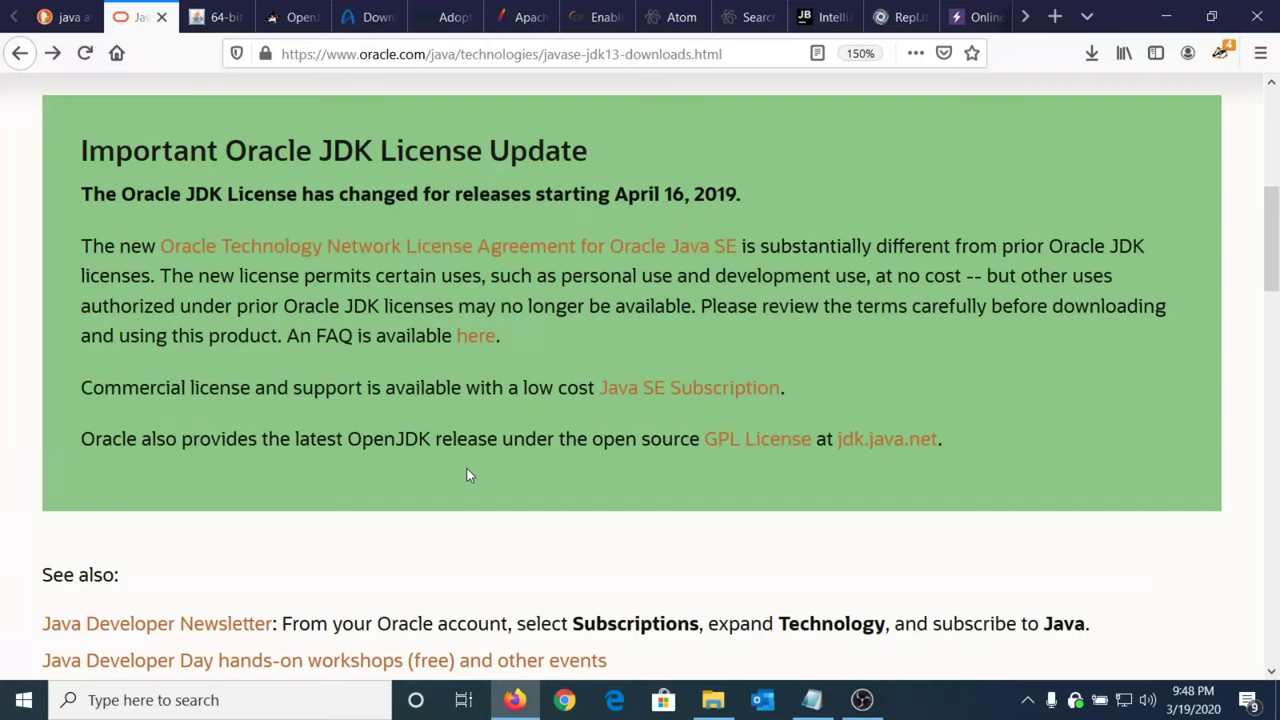
Open jdk.java.net, view the builds on its JDK 14 General-Availability Release page, and return to the site's home page.
{"action": "left_click", "coordinate": [912, 455]}
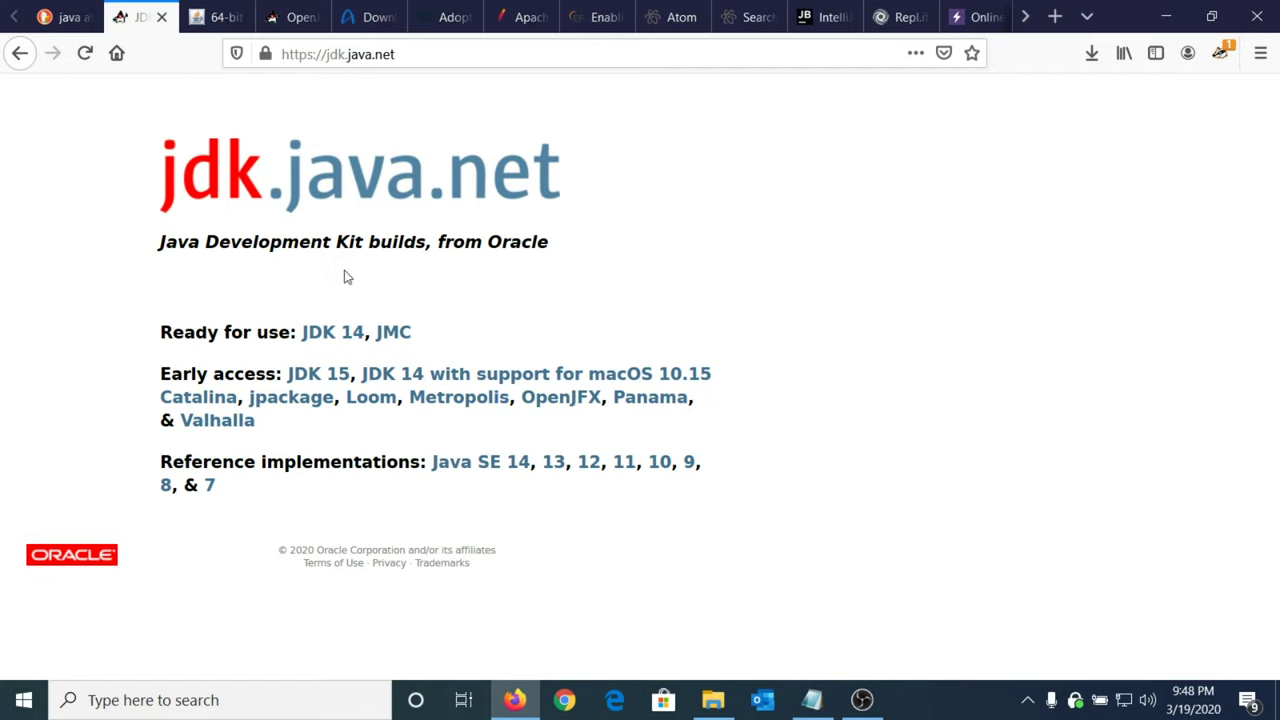
{"action": "left_click", "coordinate": [325, 343]}
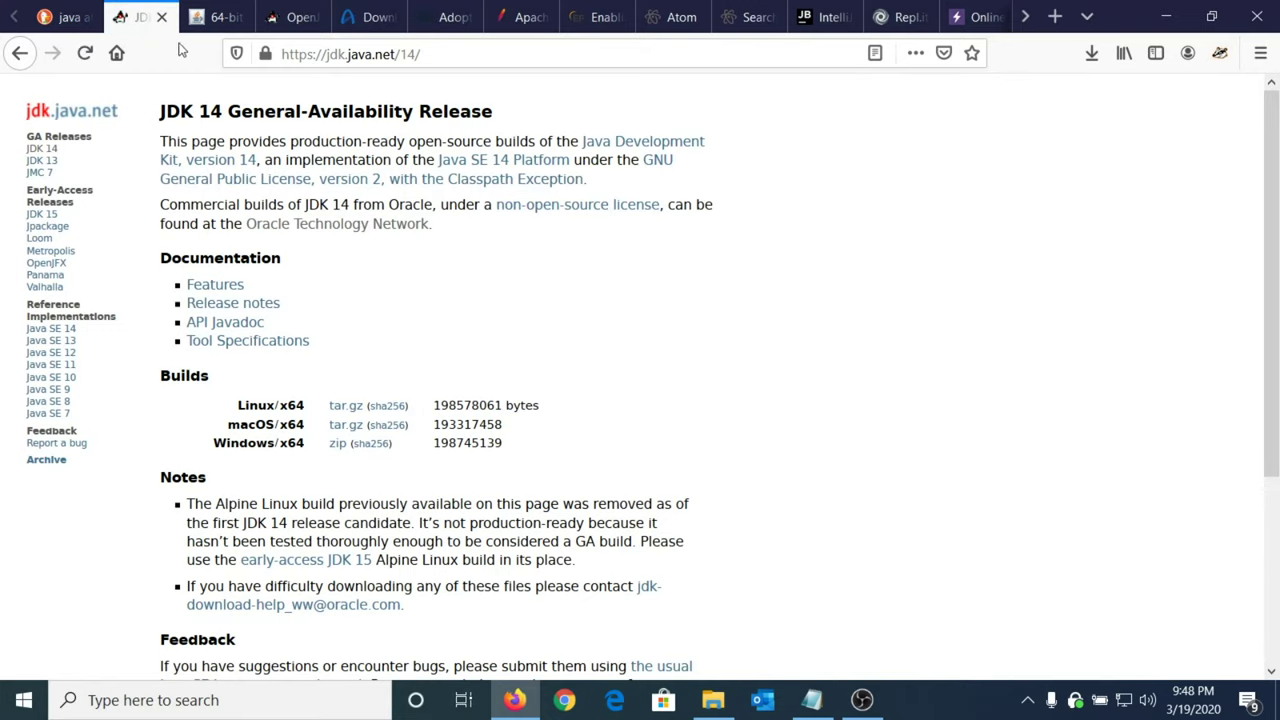
{"action": "left_click", "coordinate": [57, 120]}
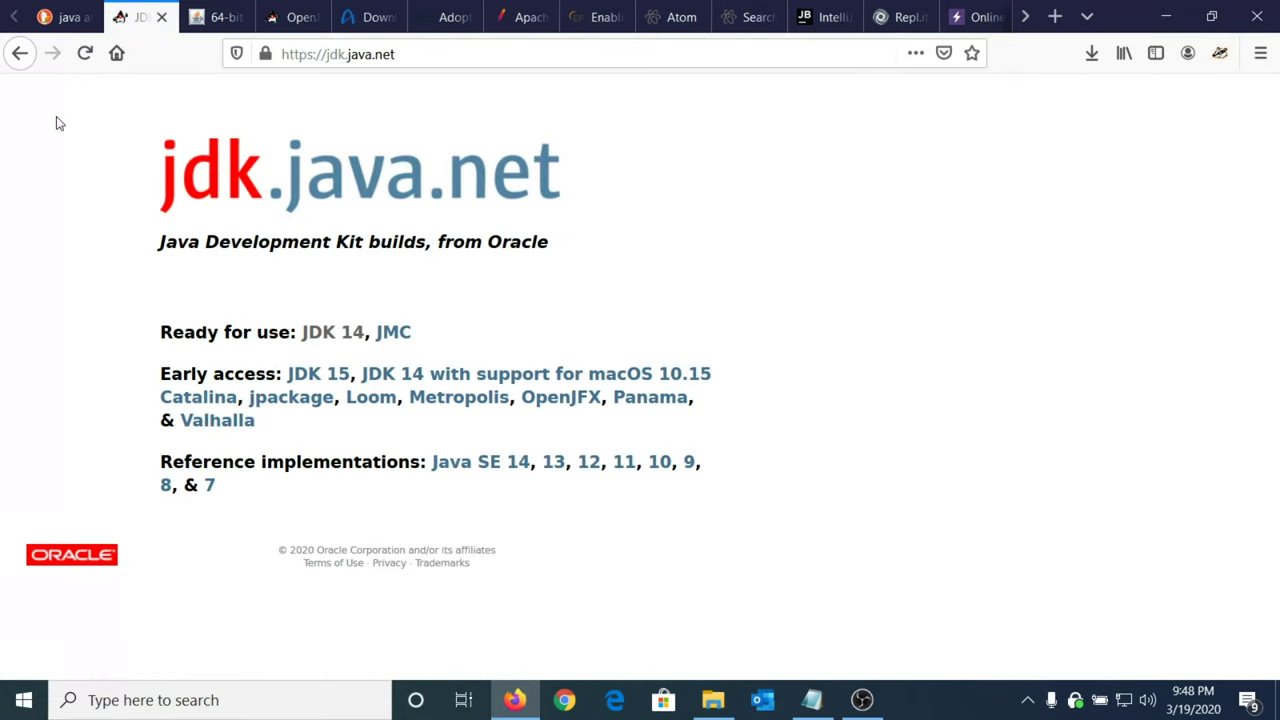
Close the pages for jdk.java.net and 64-bit Java for Windows, leaving the OpenJDK home page in view.
{"action": "left_click", "coordinate": [162, 18]}
{"action": "left_click", "coordinate": [202, 18]}
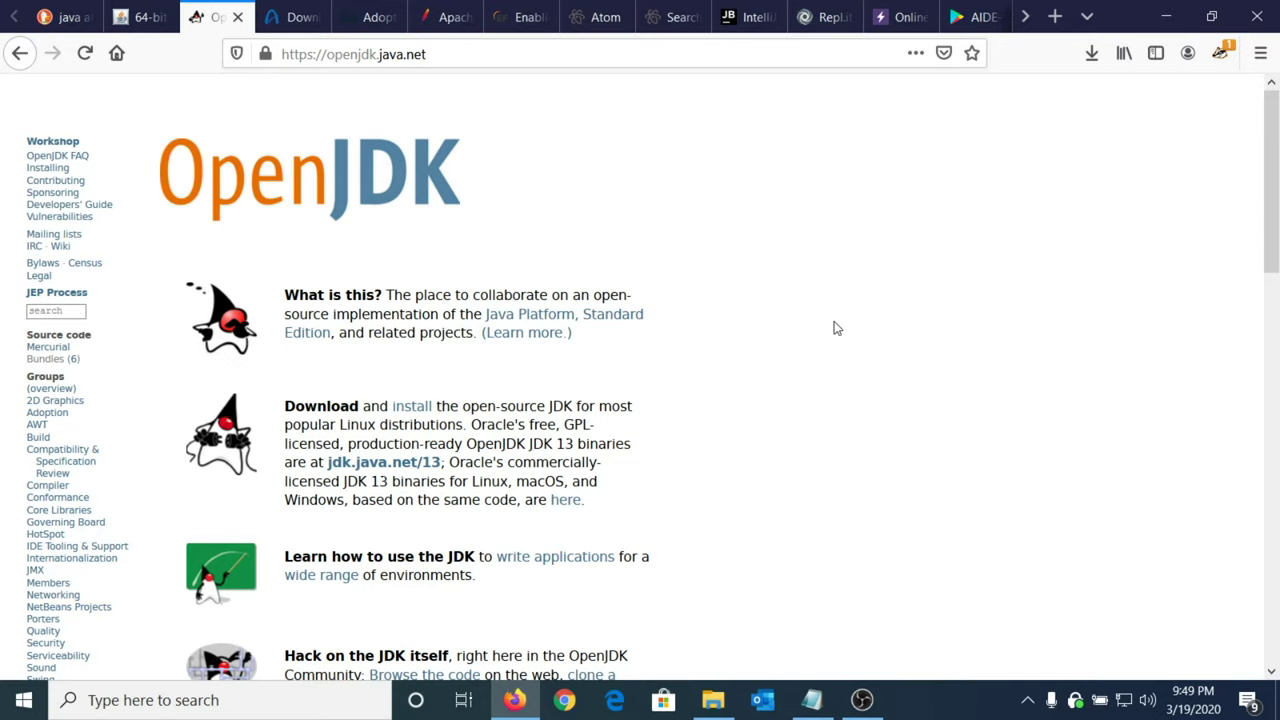
{"action": "left_click", "coordinate": [145, 17]}
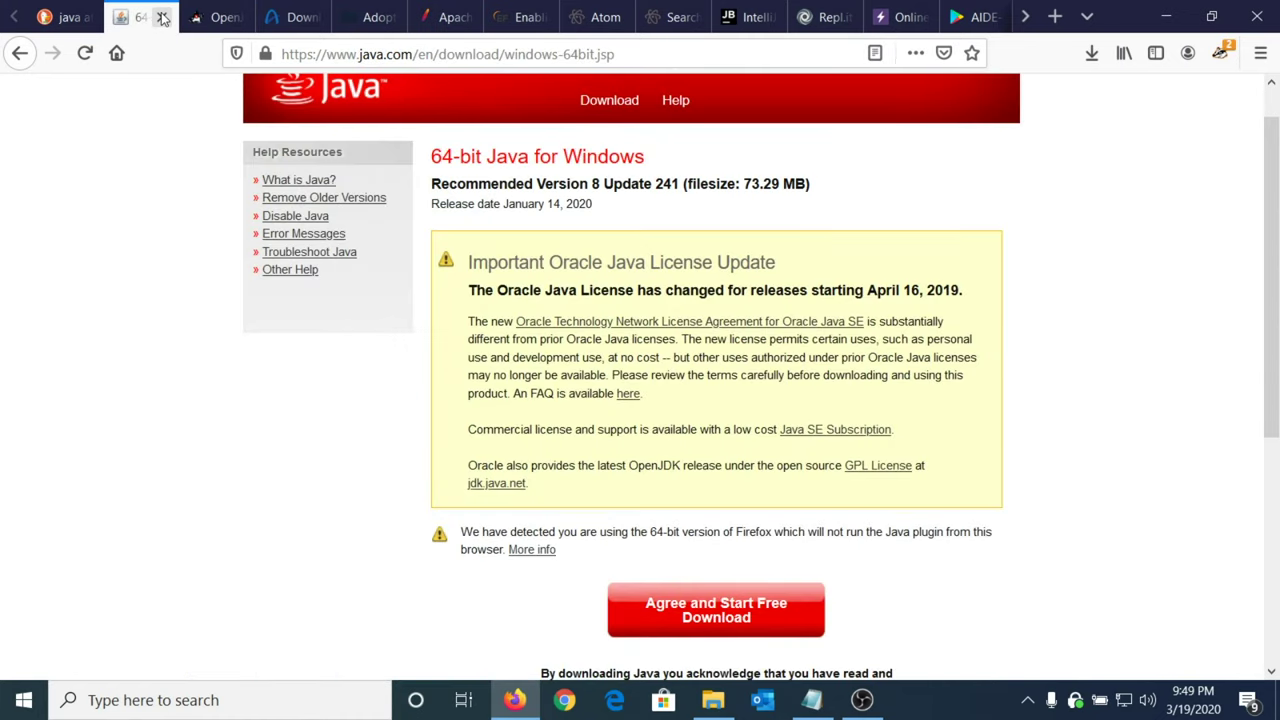
{"action": "left_click", "coordinate": [161, 17]}
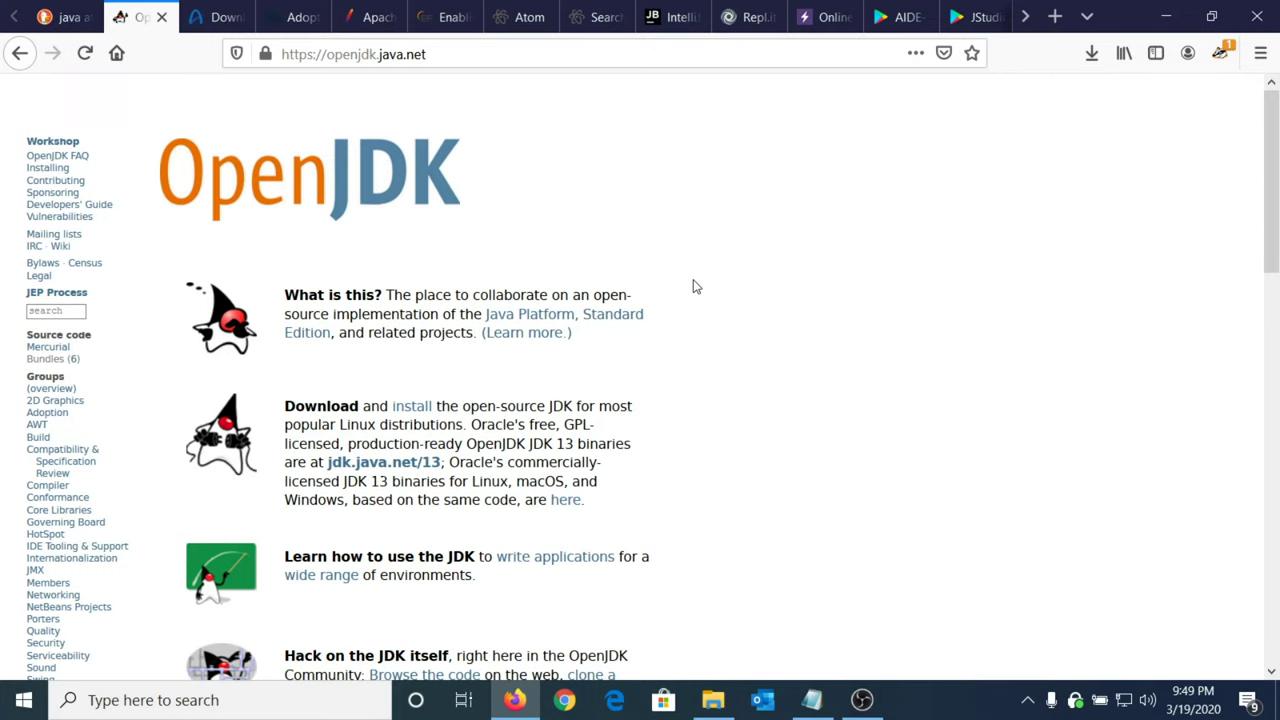
View the OpenJDK instructions for installing prebuilt packages and return to the OpenJDK home page.
{"action": "left_click", "coordinate": [412, 410]}
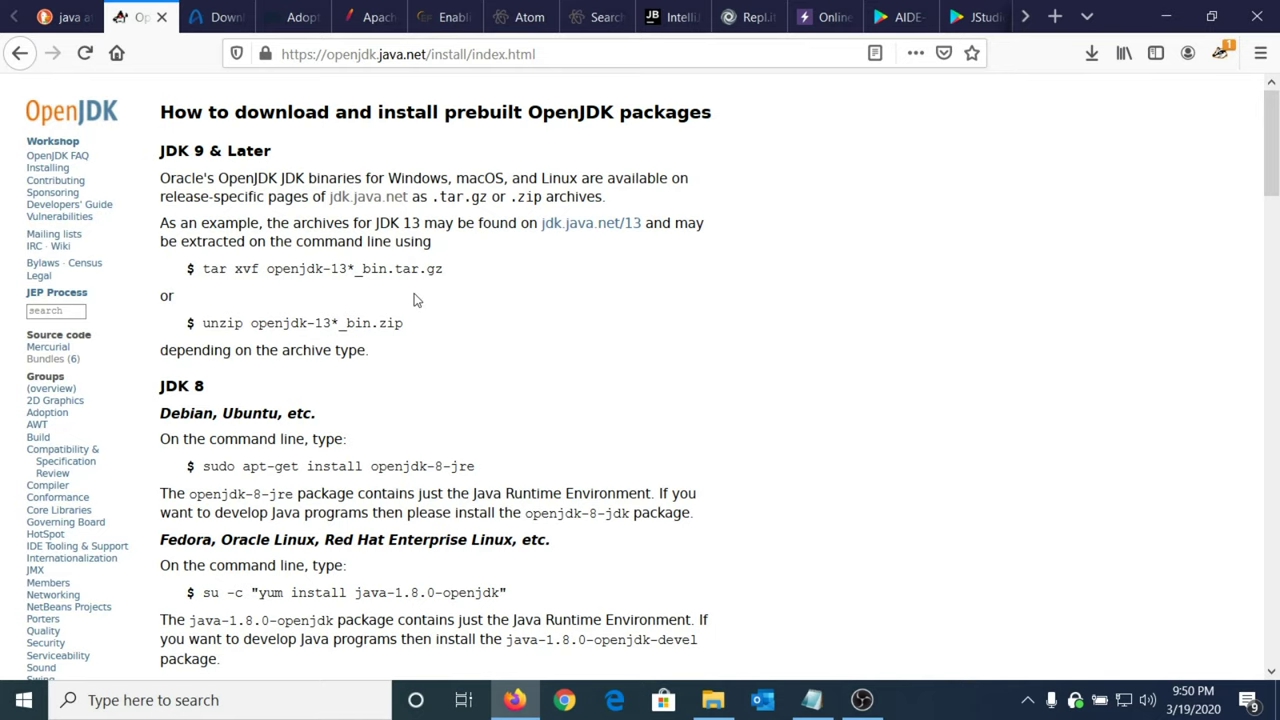
{"action": "left_click", "coordinate": [53, 113]}
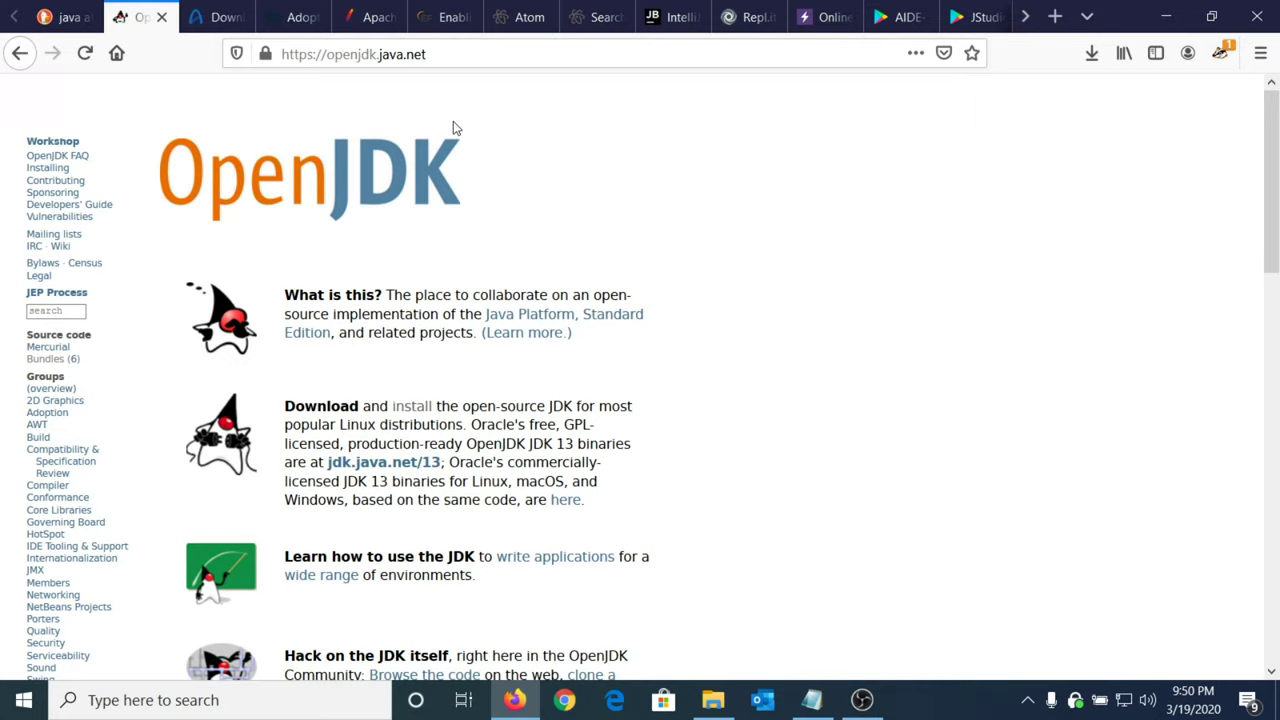
Go to Azul's Zulu Community downloads page, dismiss the fingerprinter notice, and view the page's introduction.
{"action": "left_click", "coordinate": [222, 20]}
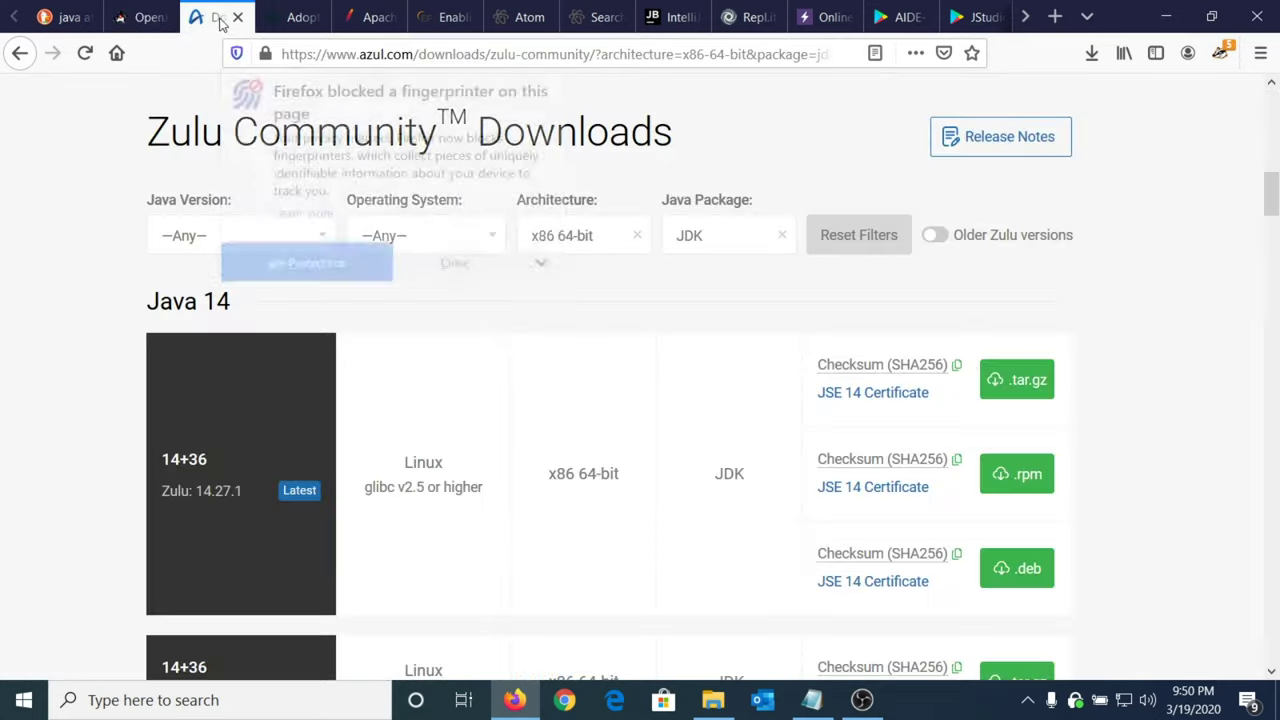
{"action": "left_click", "coordinate": [108, 184]}
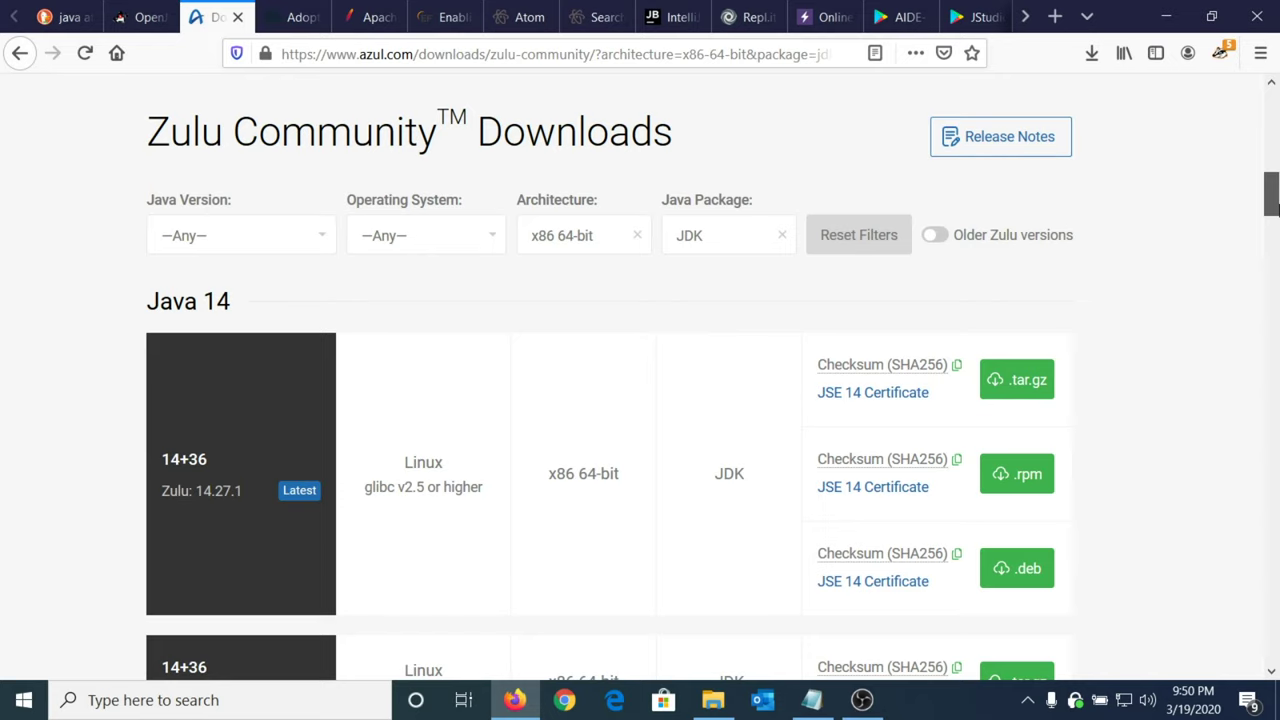
{"action": "scroll", "coordinate": [1272, 205], "scroll_direction": "up", "scroll_amount": 2}
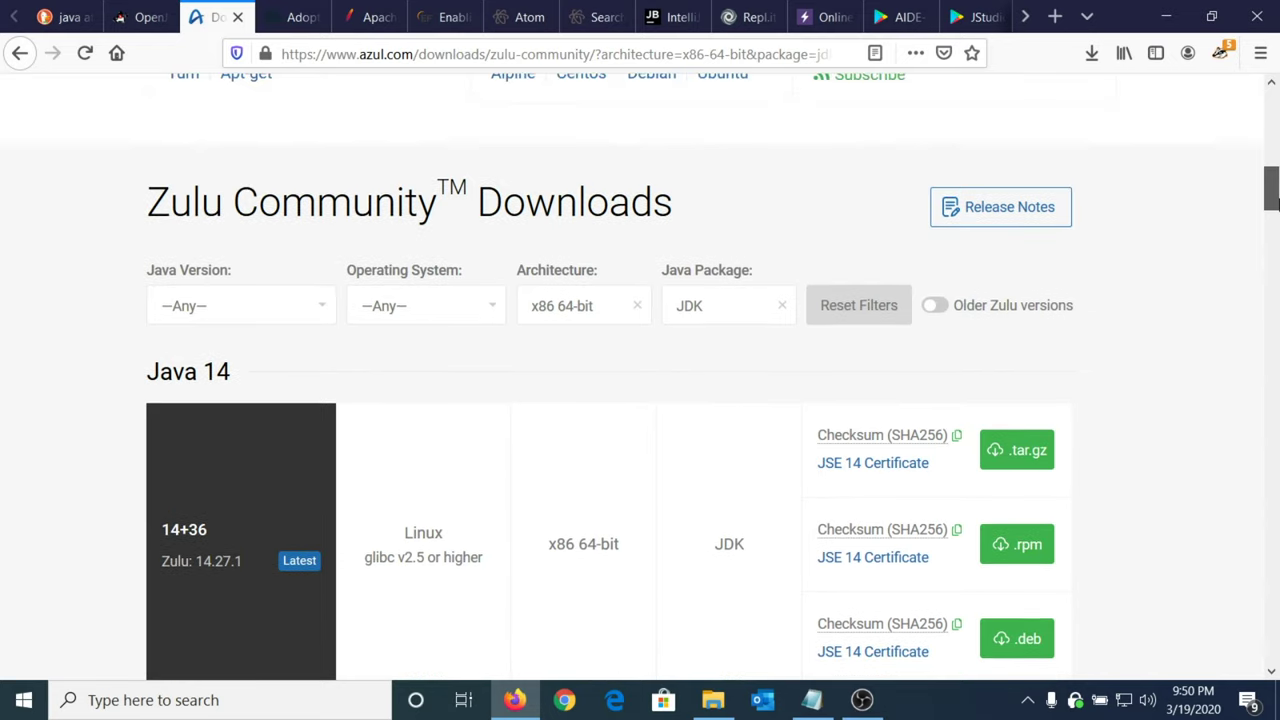
{"action": "scroll", "coordinate": [1272, 205], "scroll_direction": "down", "scroll_amount": 1}
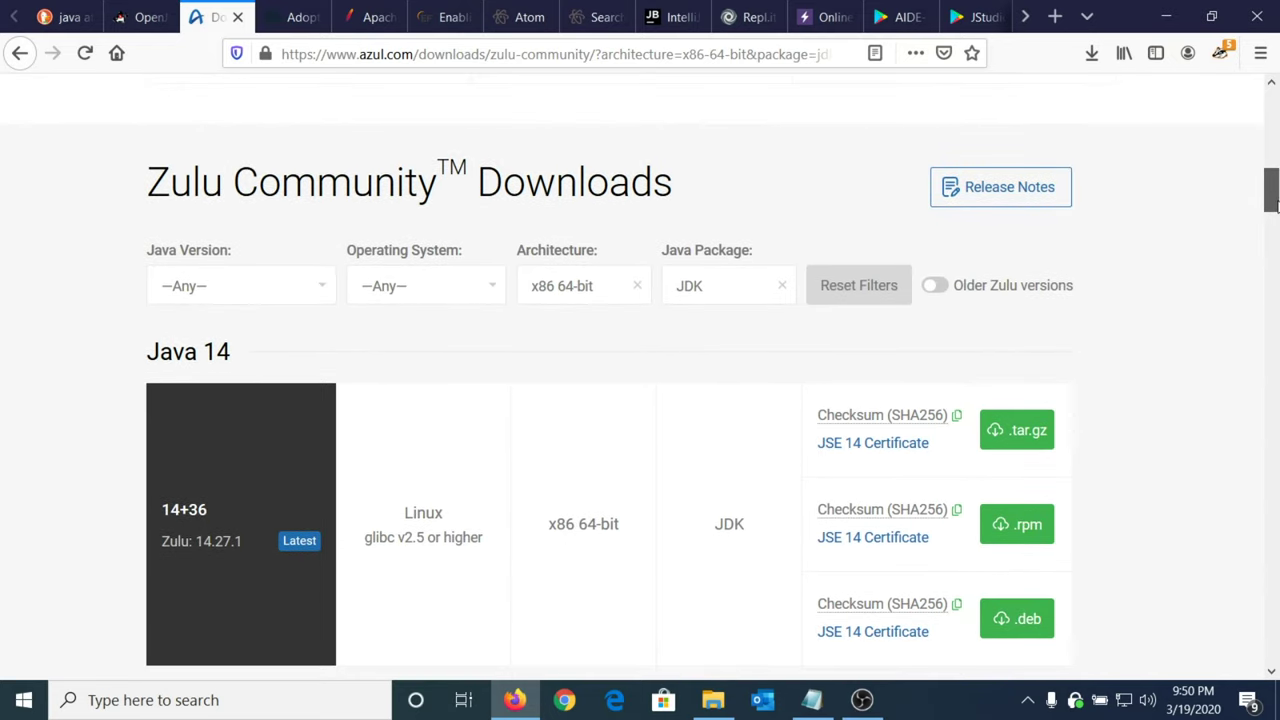
{"action": "left_click_drag", "start_coordinate": [1274, 205], "coordinate": [1273, 114]}
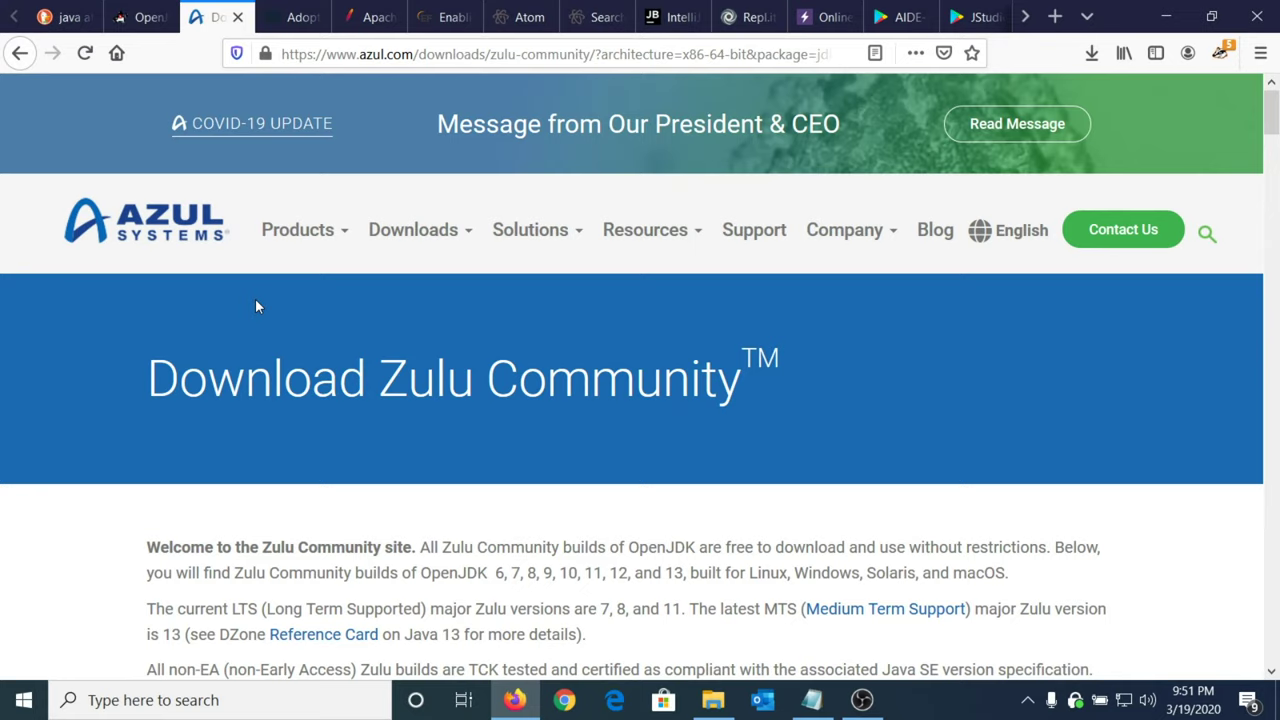
Revisit the OpenJDK home page, then read the Zulu Community welcome text on supported OpenJDK versions and operating systems.
{"action": "left_click", "coordinate": [141, 14]}
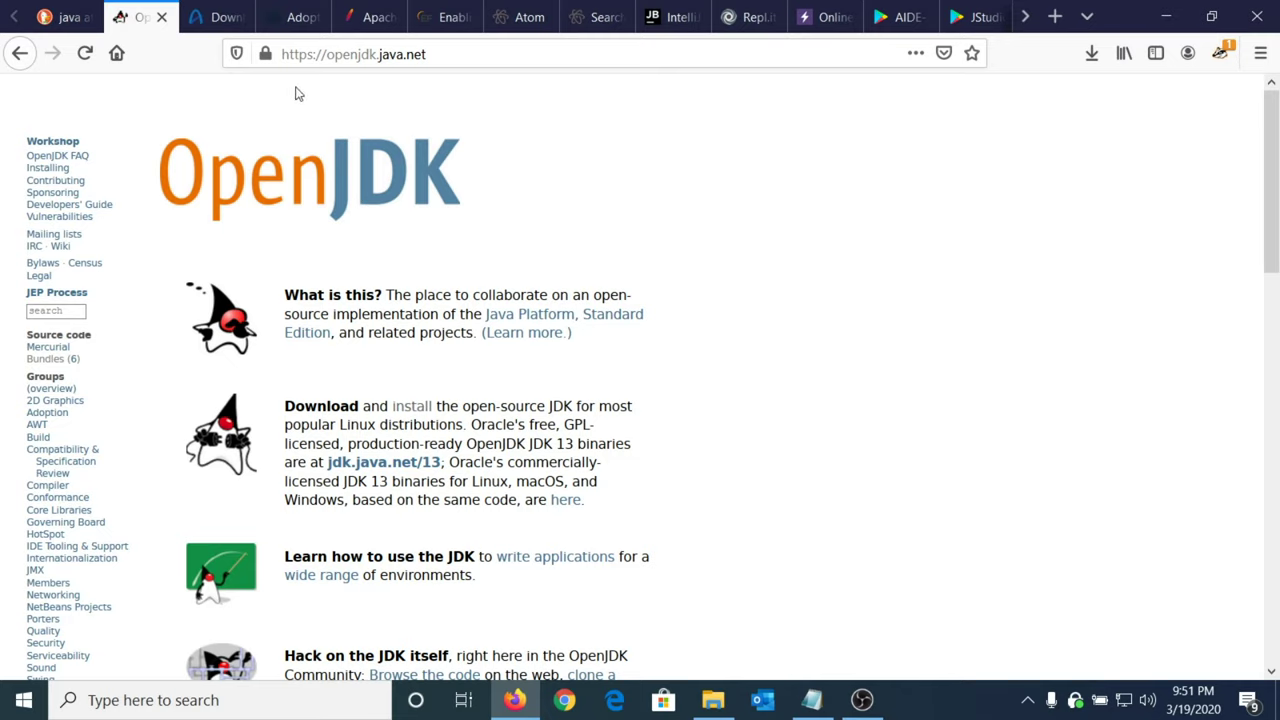
{"action": "left_click", "coordinate": [231, 33]}
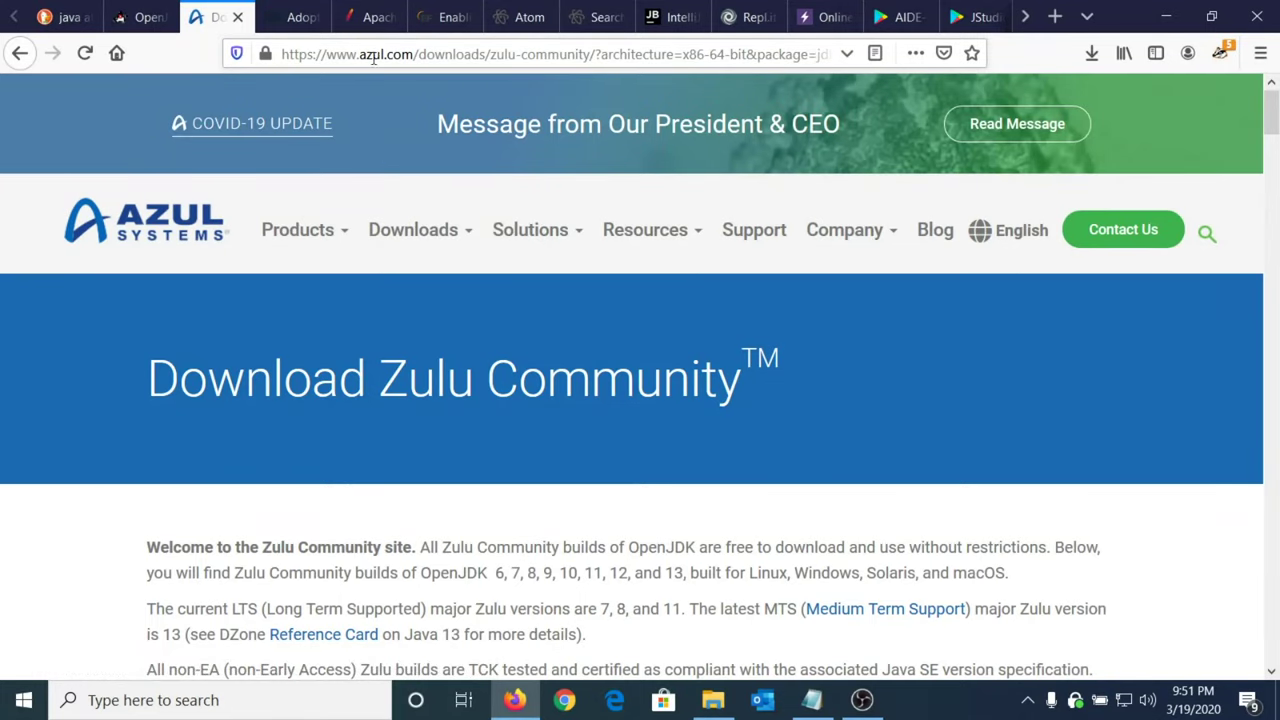
{"action": "left_click_drag", "start_coordinate": [1274, 119], "coordinate": [1273, 127]}
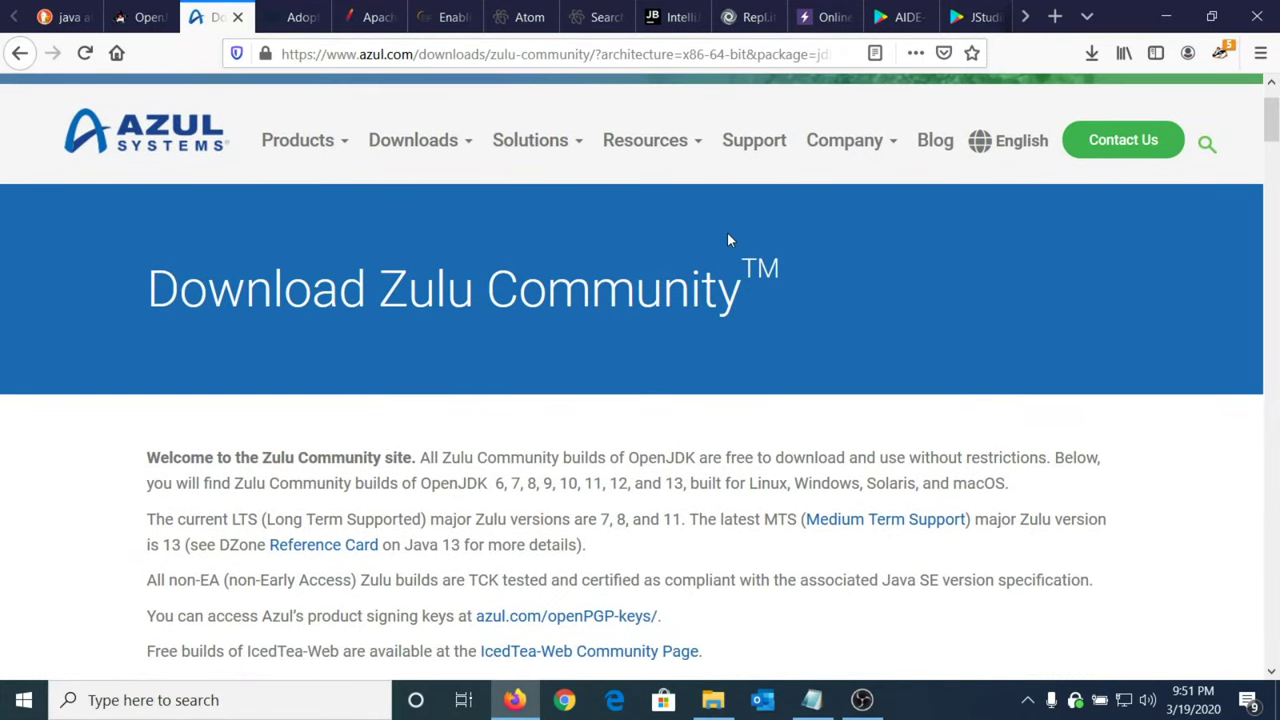
{"action": "mouse_move", "coordinate": [407, 150]}
{"action": "scroll", "coordinate": [1272, 115], "scroll_direction": "down", "scroll_amount": 2}
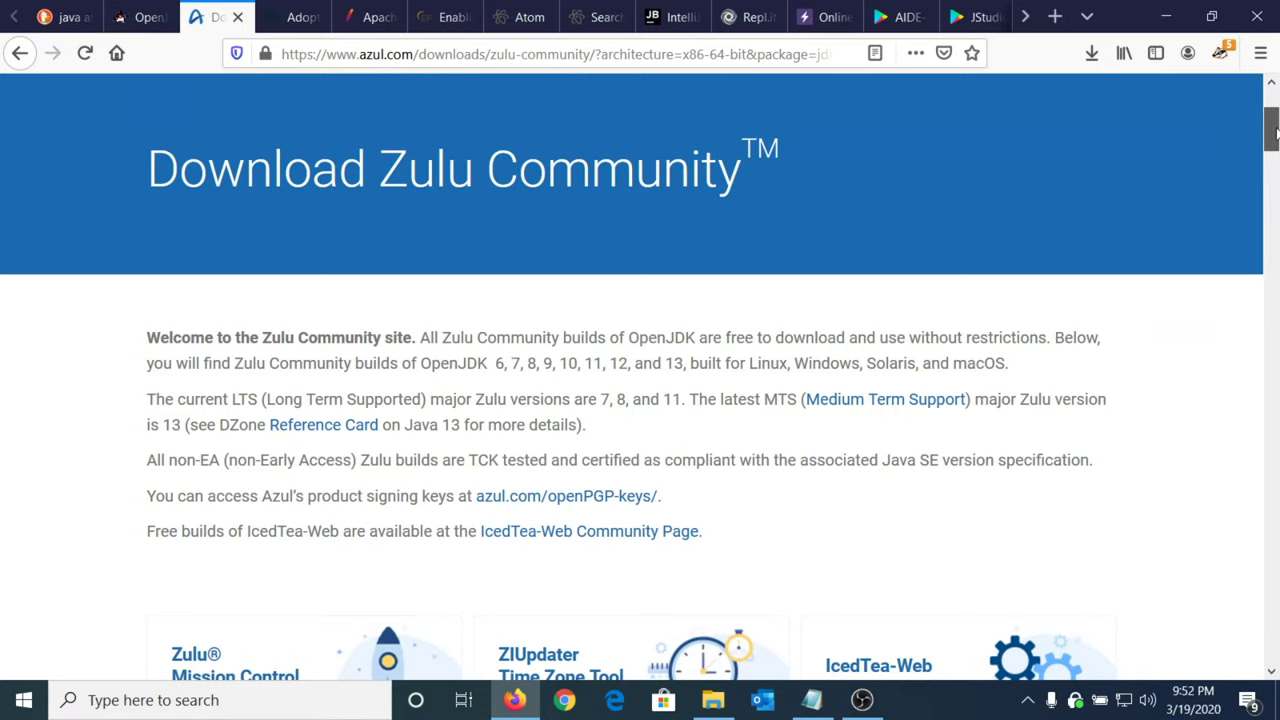
Examine the Java 14 x86 64-bit Zulu JDK packages for Linux, Windows and macOS with the page enlarged to 110%.
{"action": "left_click_drag", "start_coordinate": [1276, 133], "coordinate": [1276, 198]}
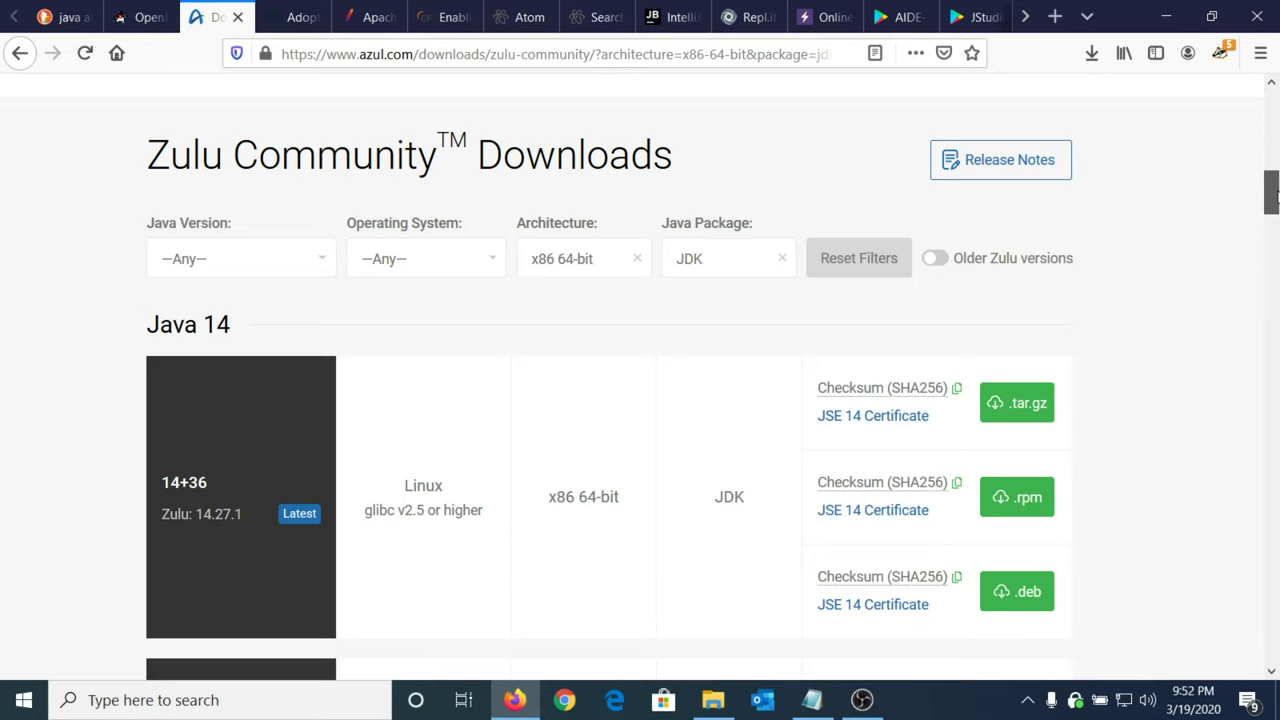
{"action": "left_click_drag", "start_coordinate": [1276, 197], "coordinate": [1276, 212]}
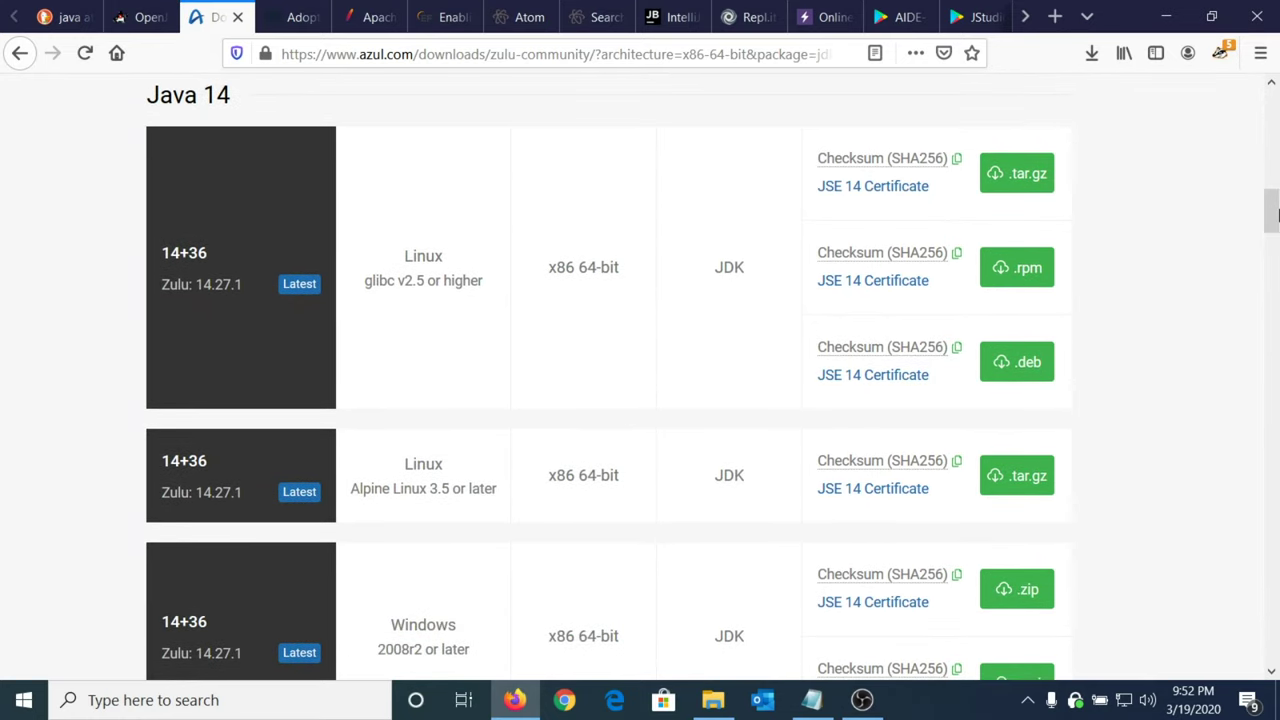
{"action": "key", "text": "ctrl+plus"}
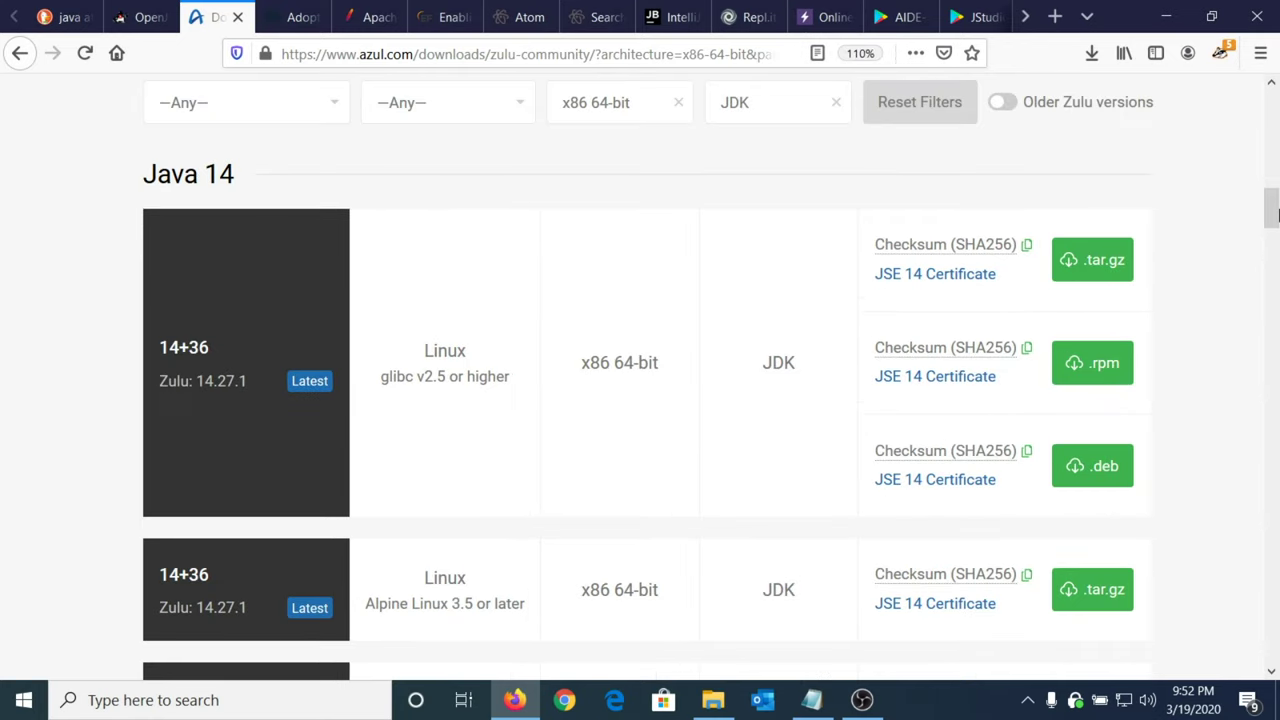
{"action": "left_click_drag", "start_coordinate": [1276, 212], "coordinate": [1276, 221]}
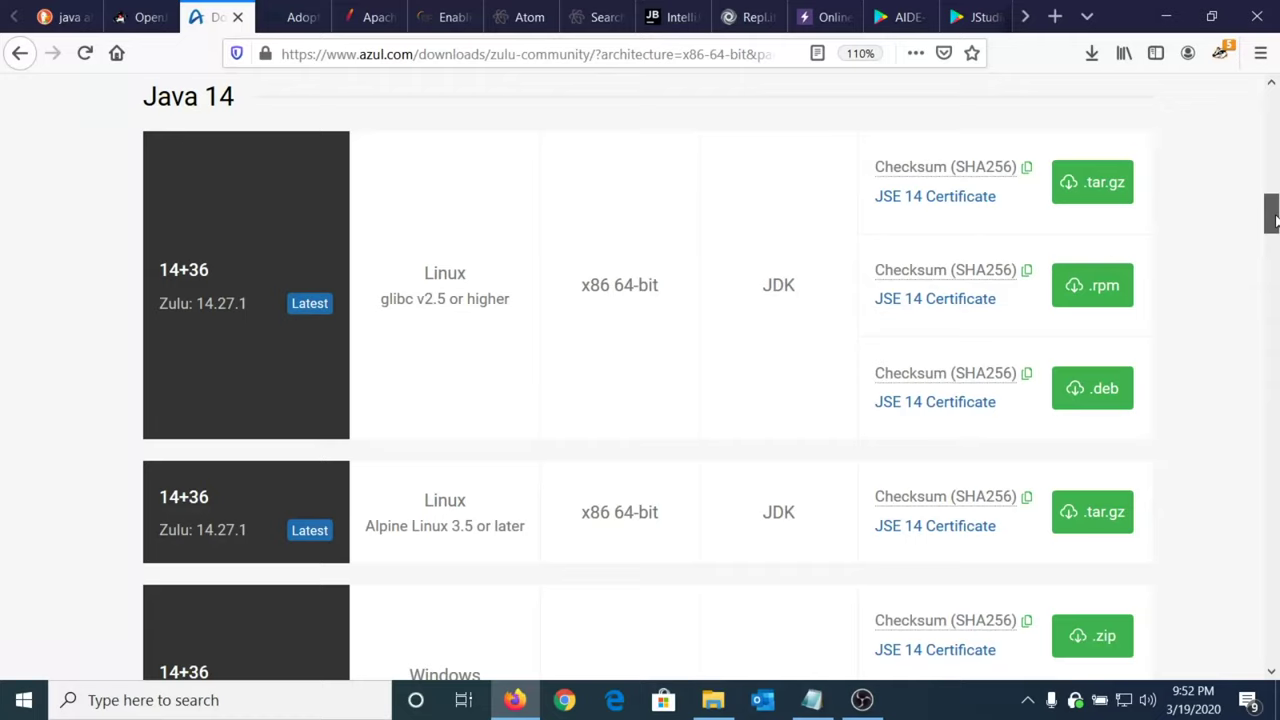
{"action": "left_click_drag", "start_coordinate": [1276, 221], "coordinate": [1276, 221]}
{"action": "left_click_drag", "start_coordinate": [1271, 225], "coordinate": [1270, 247]}
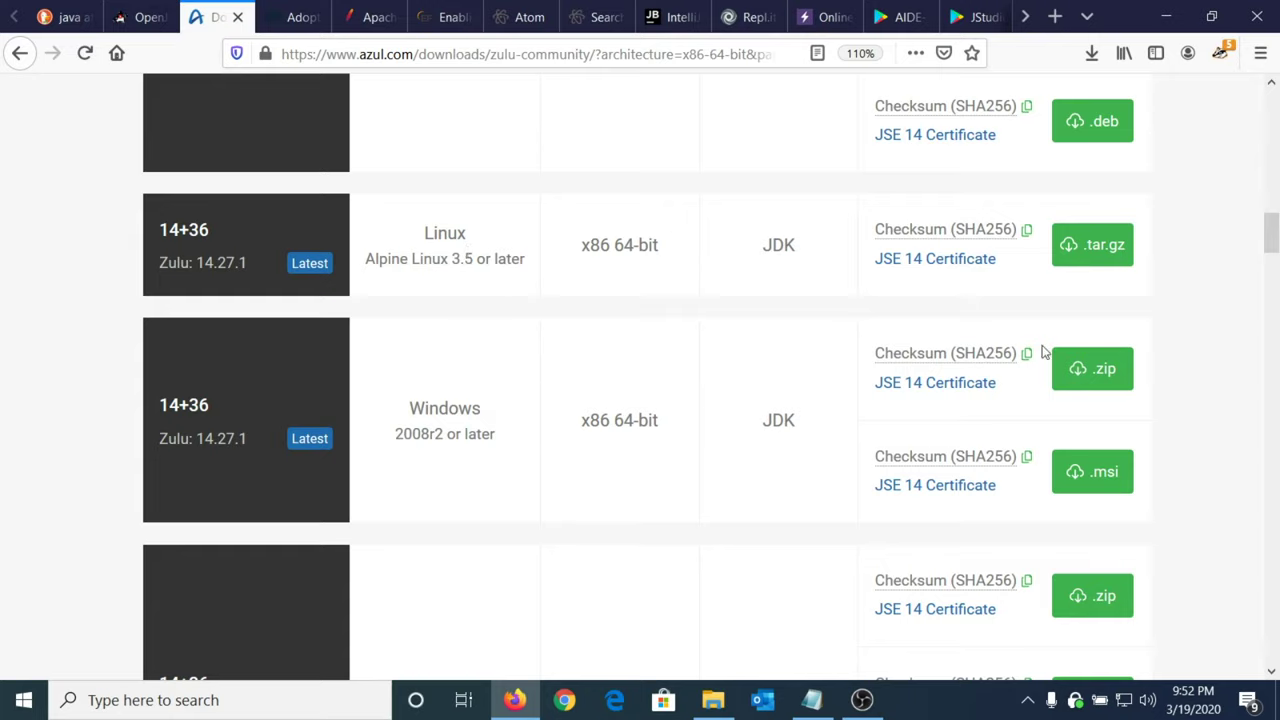
{"action": "left_click_drag", "start_coordinate": [1273, 228], "coordinate": [1273, 242]}
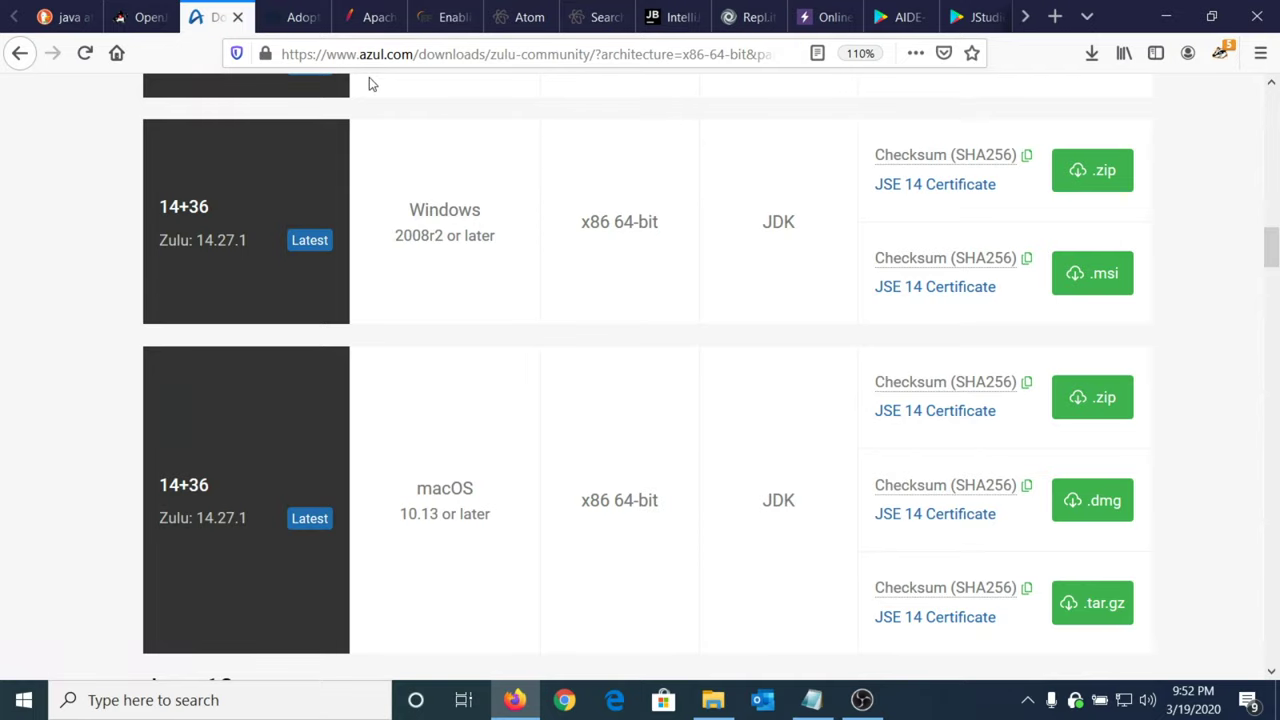
Go back to the Apache NetBeans 11.3 download page and read the note about running the installers under JDK 14.
{"action": "left_click", "coordinate": [368, 20]}
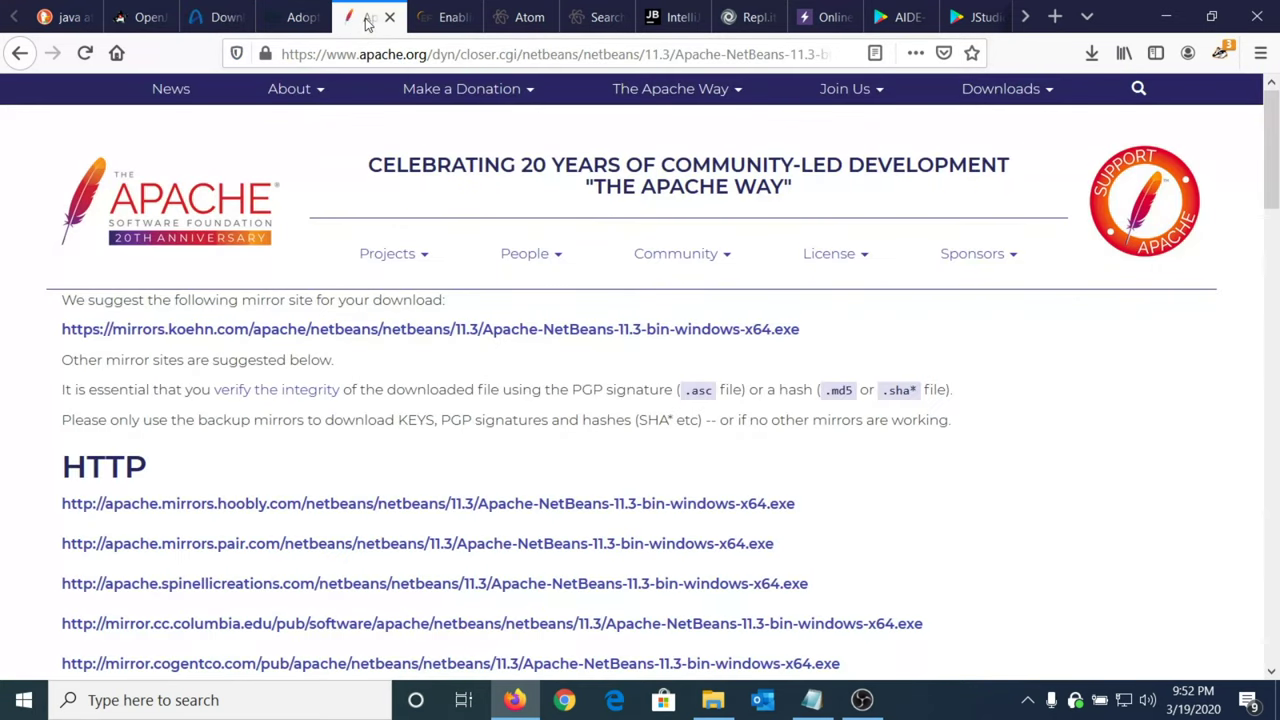
{"action": "left_click", "coordinate": [13, 62]}
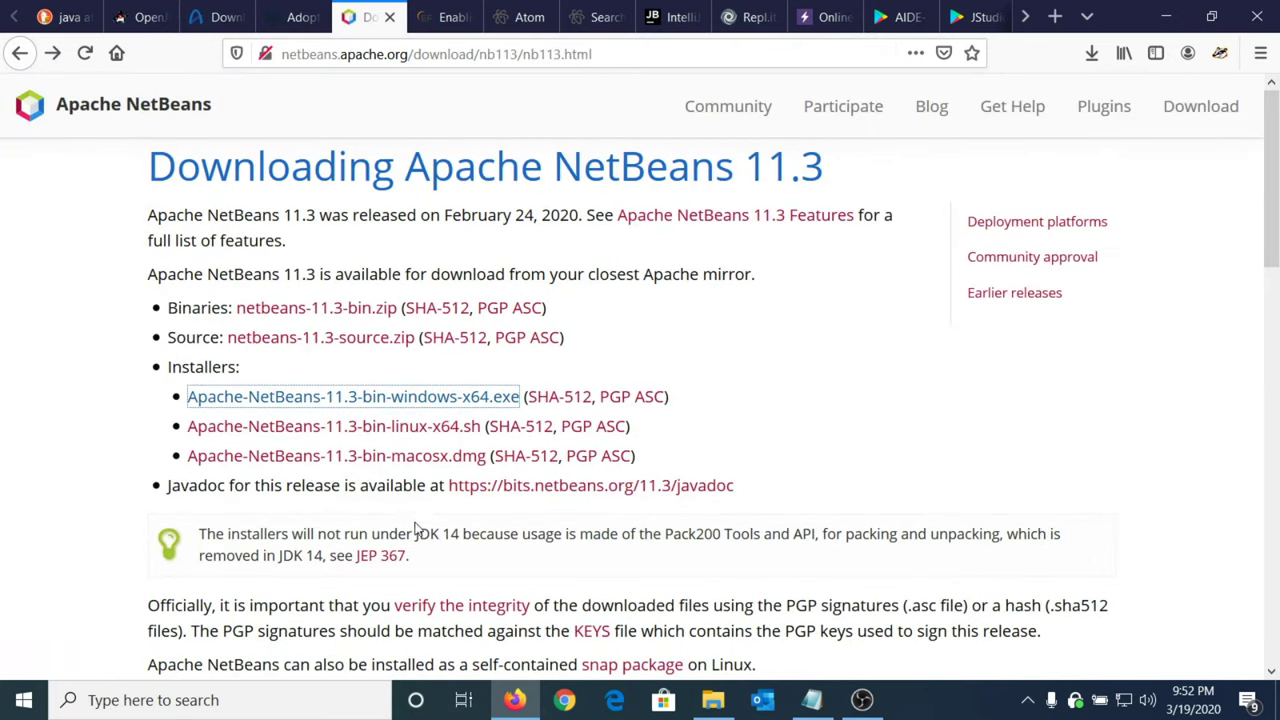
{"action": "left_click_drag", "start_coordinate": [425, 558], "coordinate": [197, 533]}
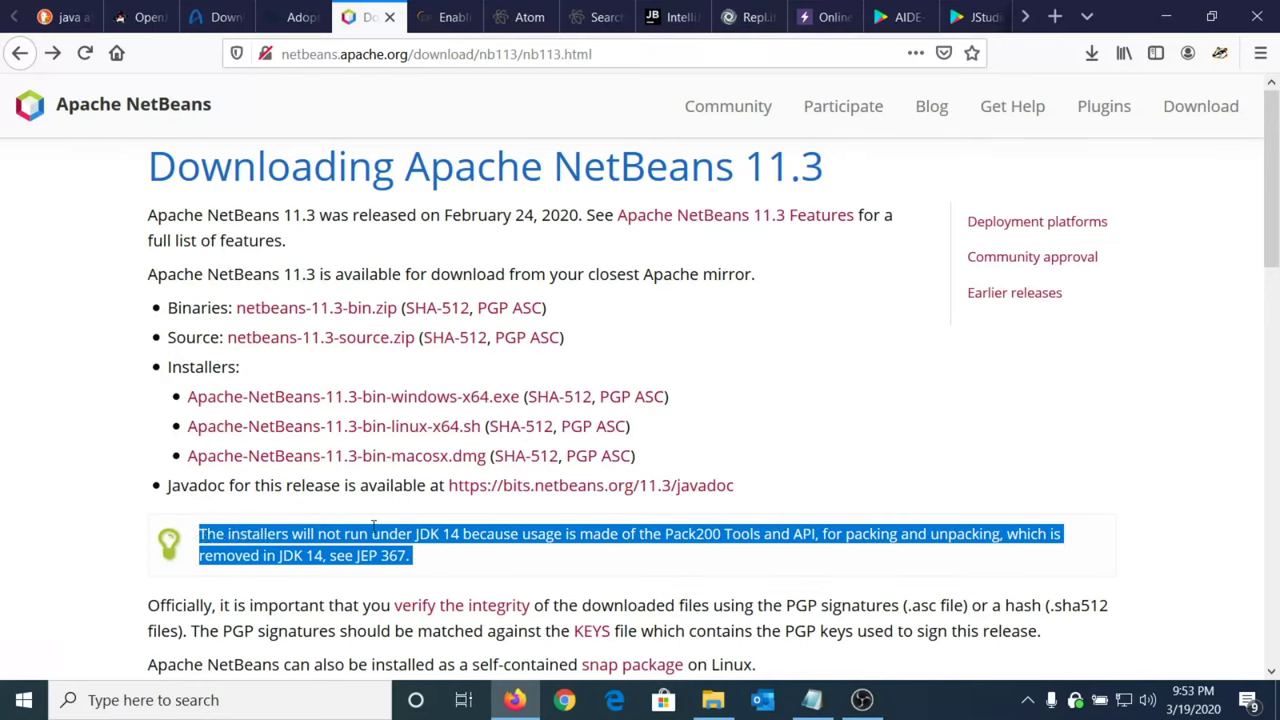
{"action": "left_click", "coordinate": [529, 576]}
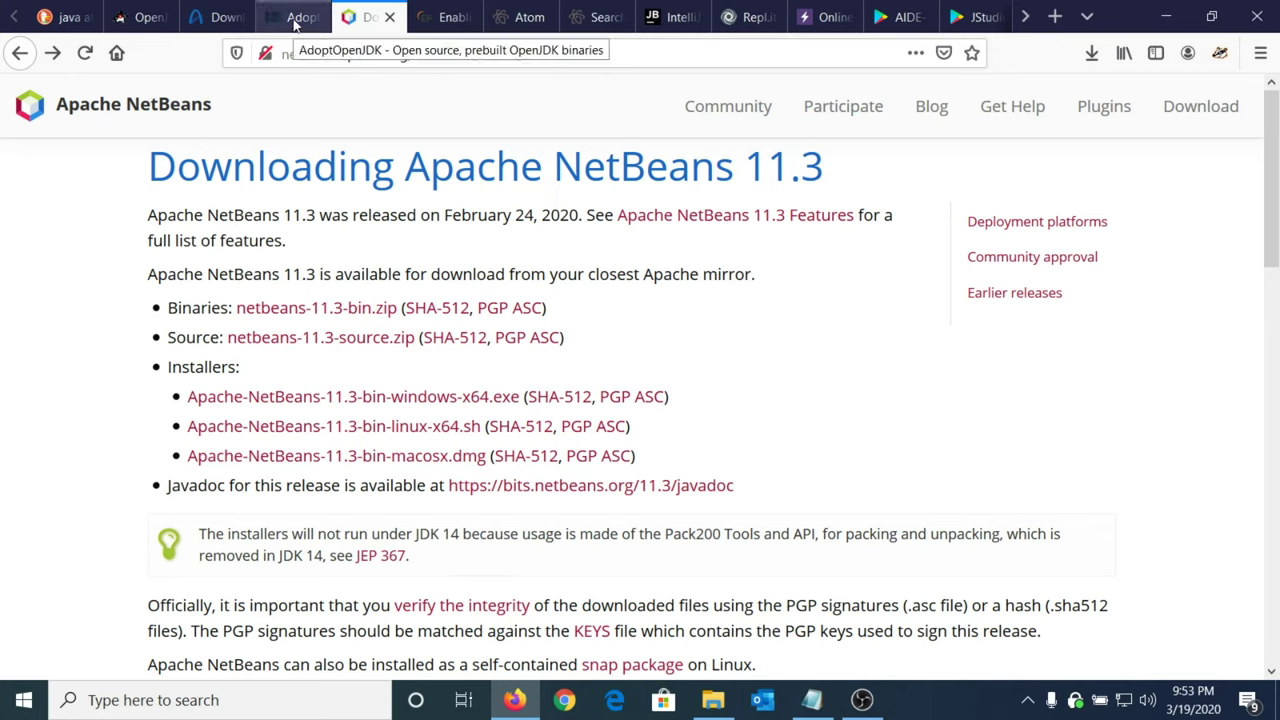
Return to the Zulu Community downloads and locate the Java 13 x86 64-bit JDK .msi package for Windows.
{"action": "left_click", "coordinate": [218, 30]}
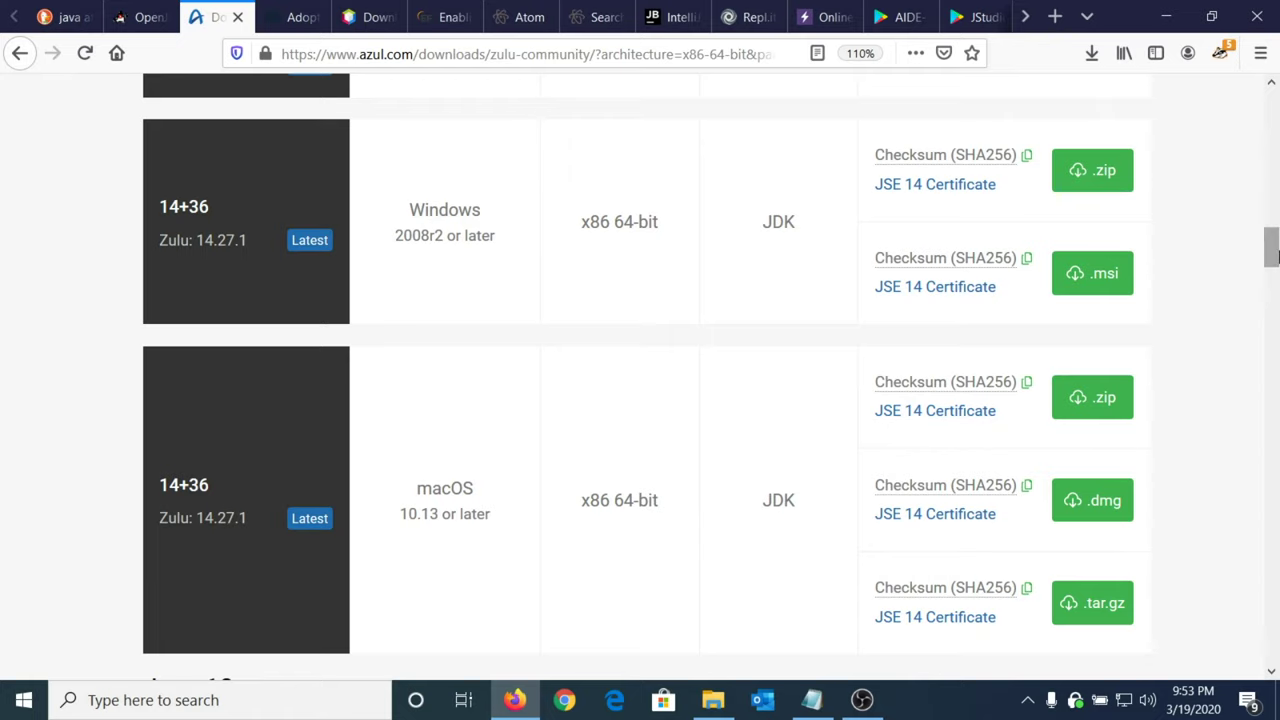
{"action": "left_click_drag", "start_coordinate": [1268, 250], "coordinate": [1275, 297]}
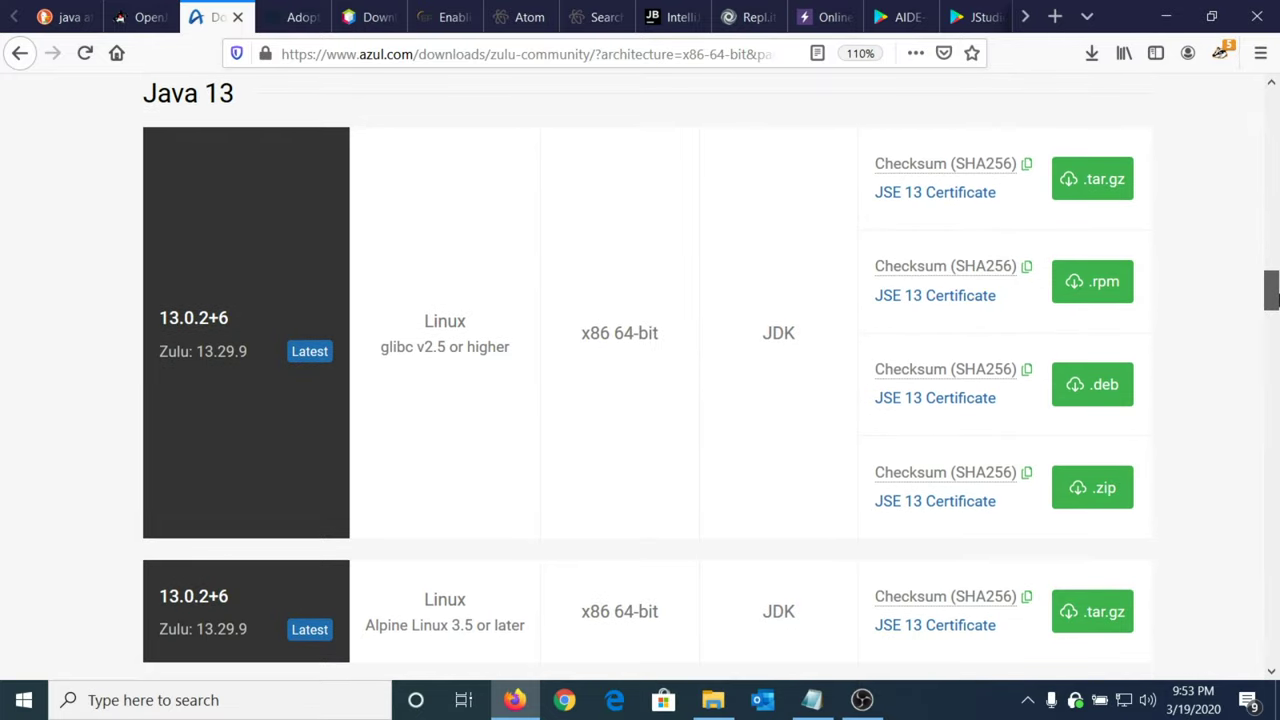
{"action": "left_click_drag", "start_coordinate": [1275, 297], "coordinate": [1275, 297]}
{"action": "left_click_drag", "start_coordinate": [1275, 307], "coordinate": [1275, 339]}
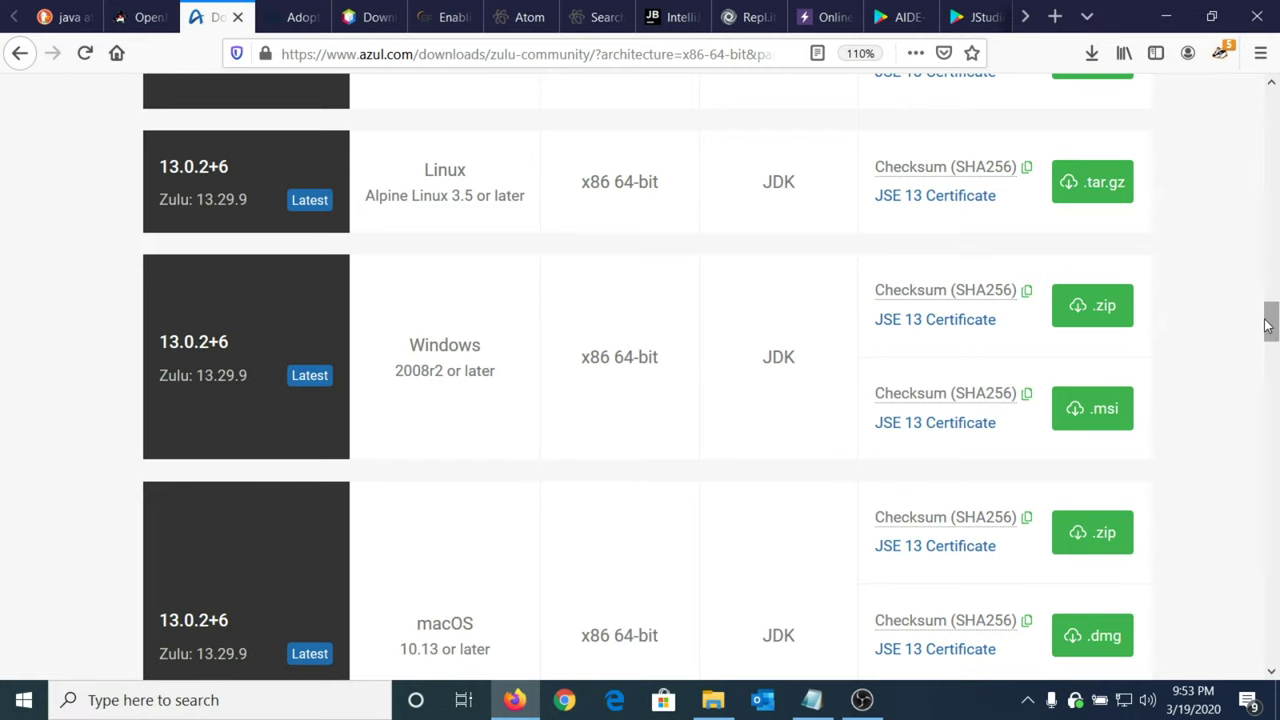
{"action": "left_click_drag", "start_coordinate": [1268, 323], "coordinate": [1268, 335]}
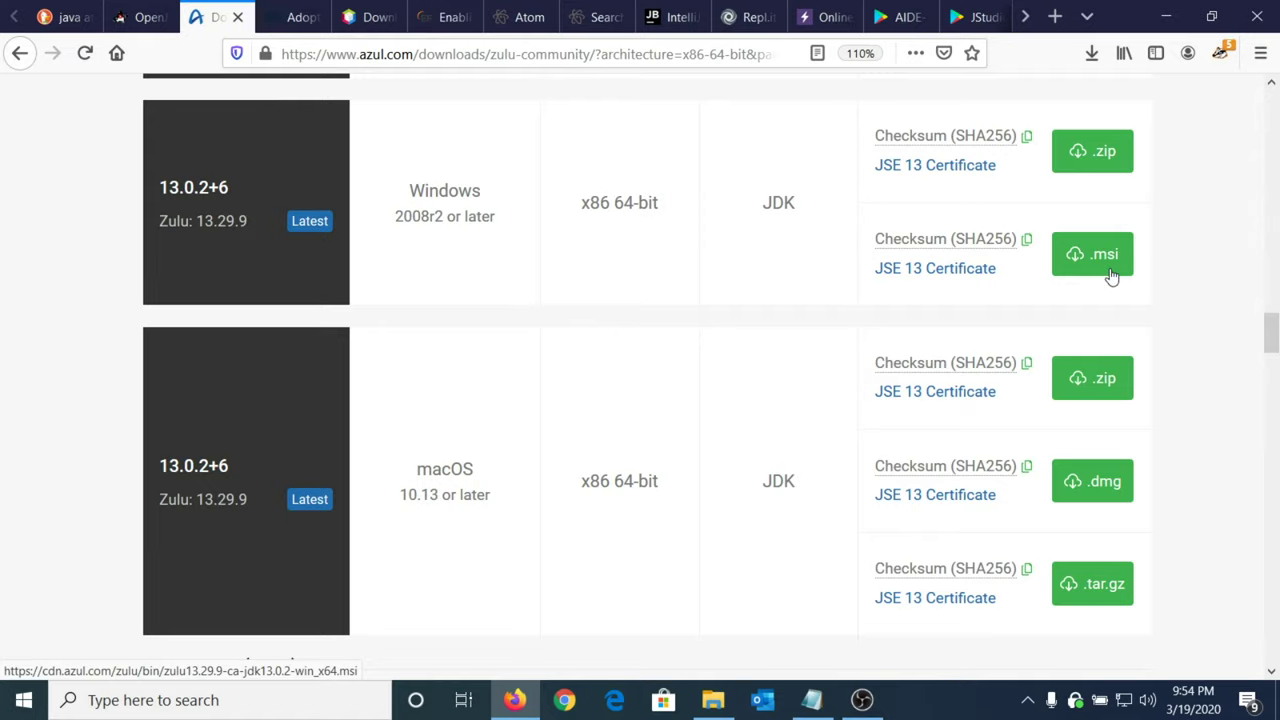
{"action": "left_click_drag", "start_coordinate": [1110, 276], "coordinate": [1170, 281]}
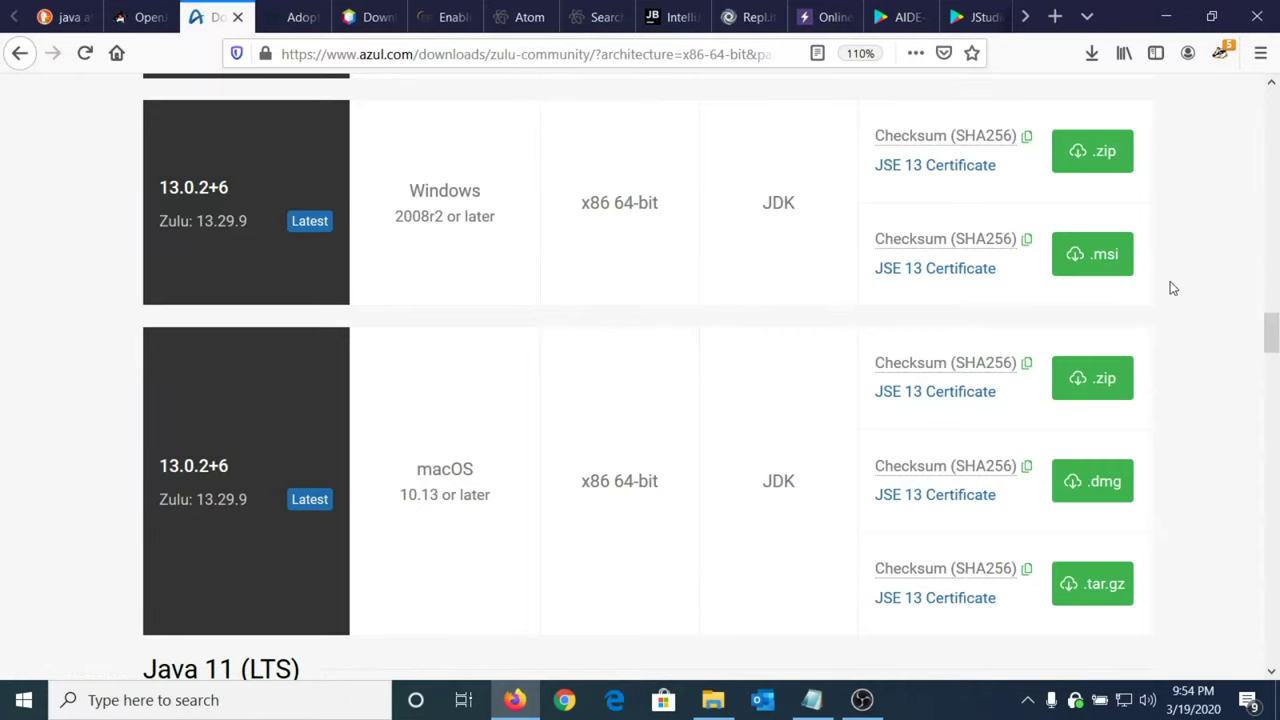
Switch to File Explorer and install zulu13.29.9-ca-jdk13.0.2-win_x64.msi from Downloads into the default folder C:\Program Files\Zulu\zulu-13\.
{"action": "left_click", "coordinate": [707, 714]}
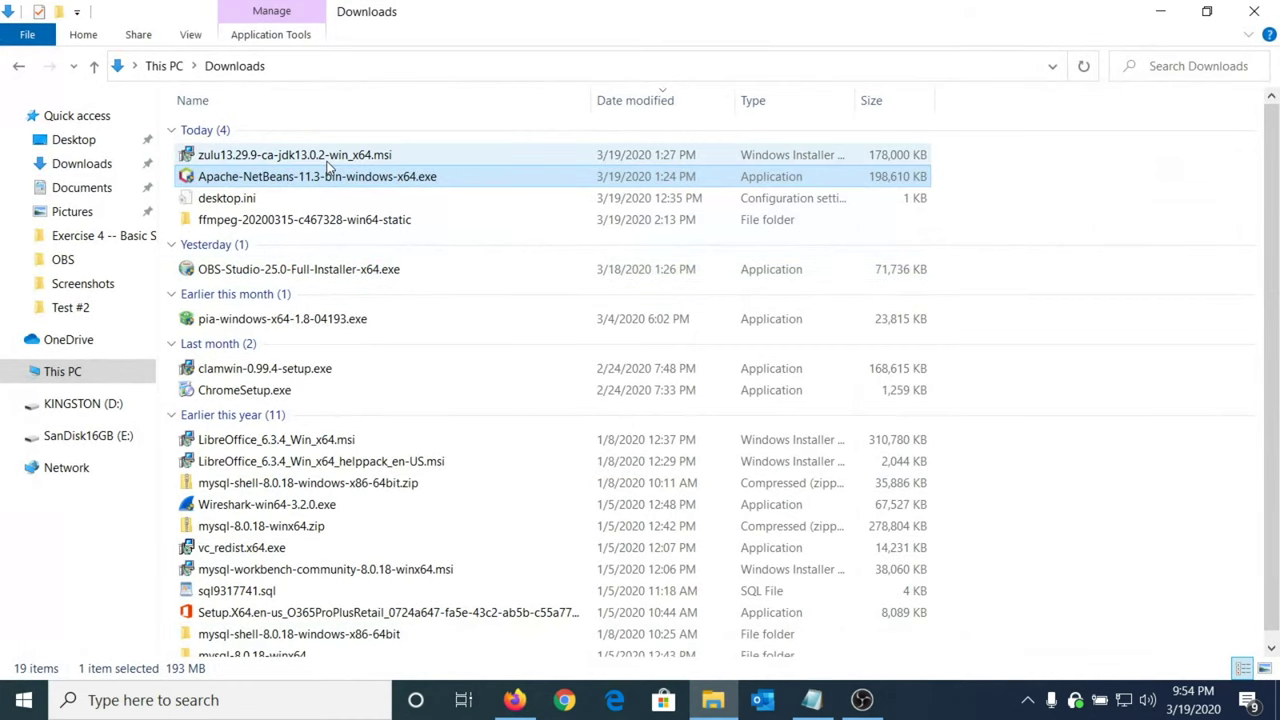
{"action": "left_click", "coordinate": [327, 160]}
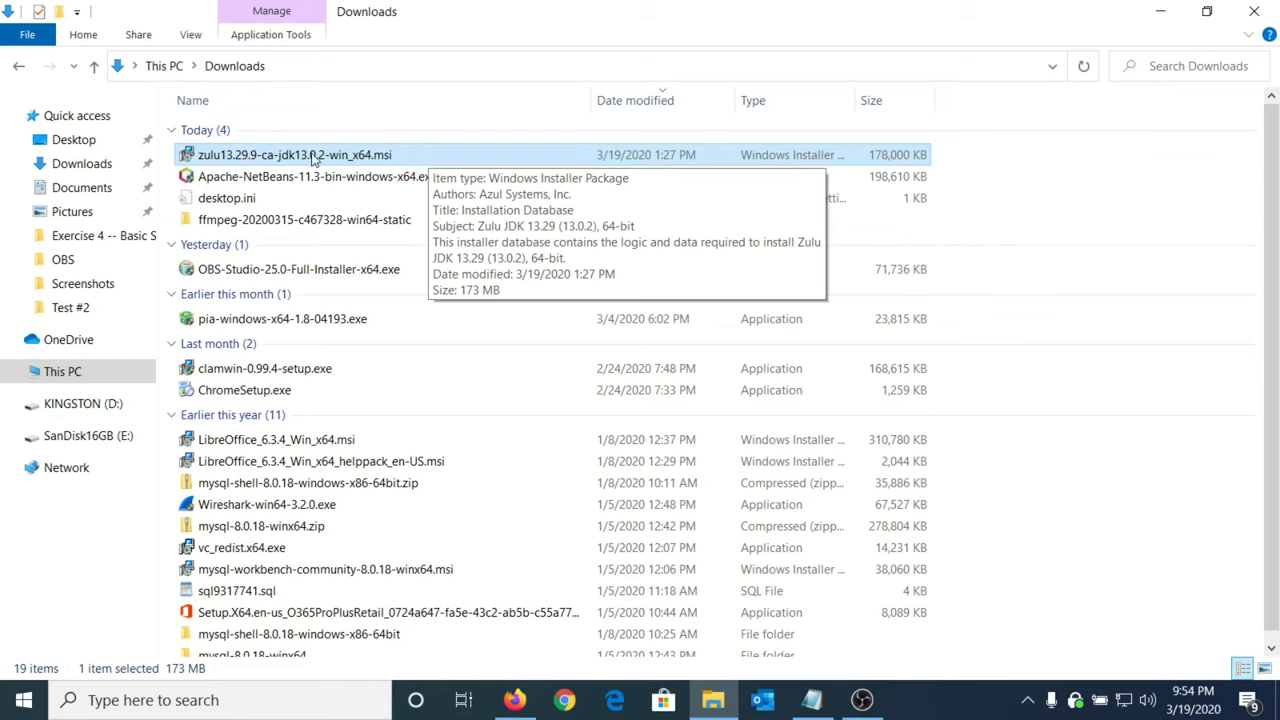
{"action": "double_click", "coordinate": [412, 160]}
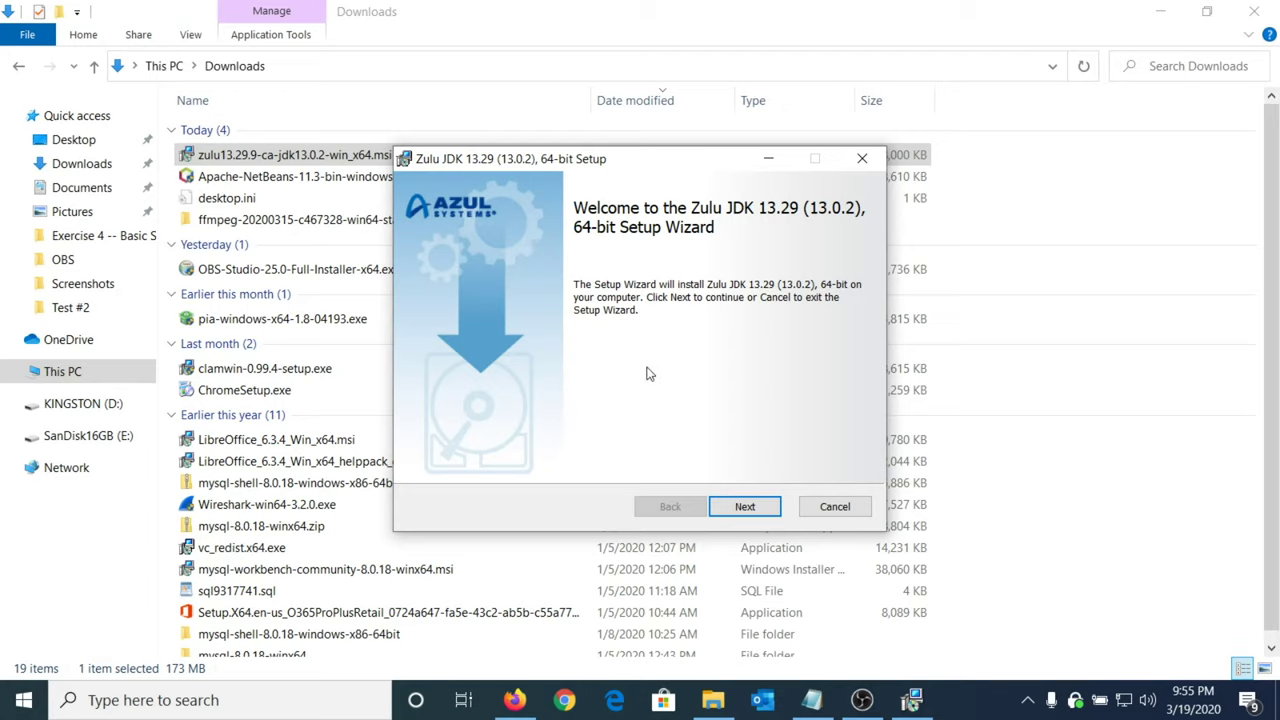
{"action": "left_click", "coordinate": [745, 507]}
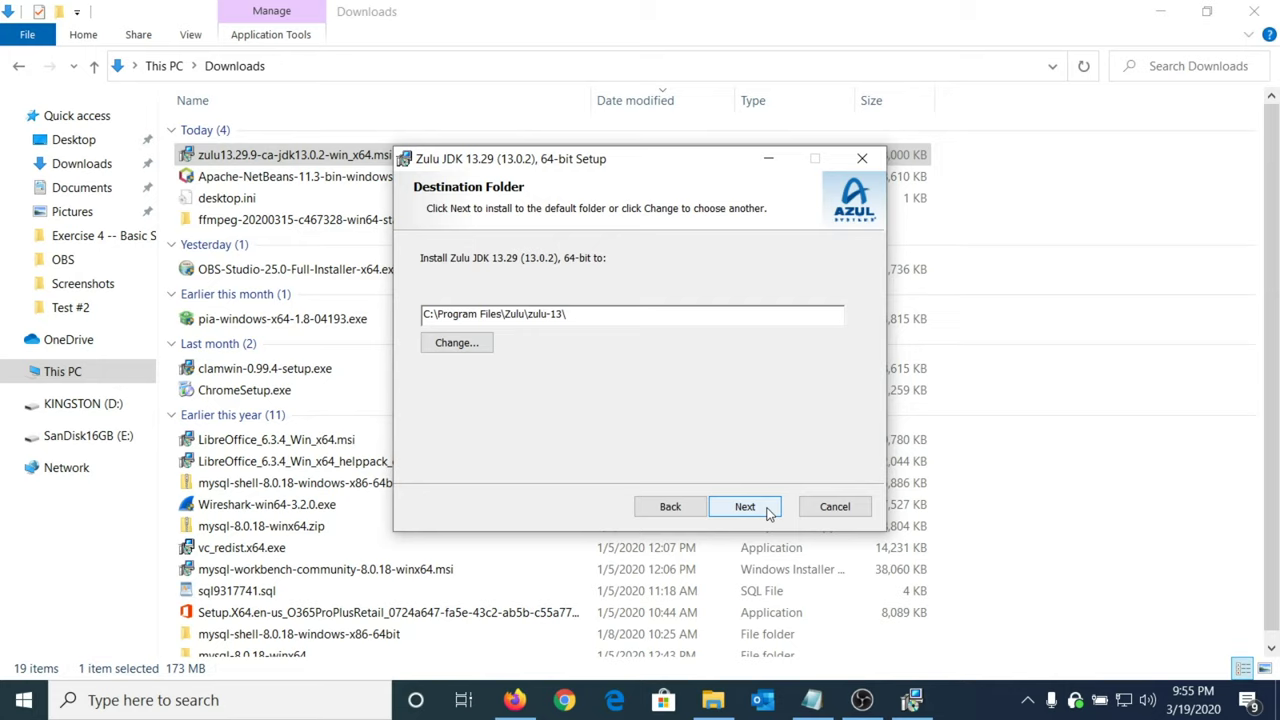
{"action": "left_click", "coordinate": [745, 507]}
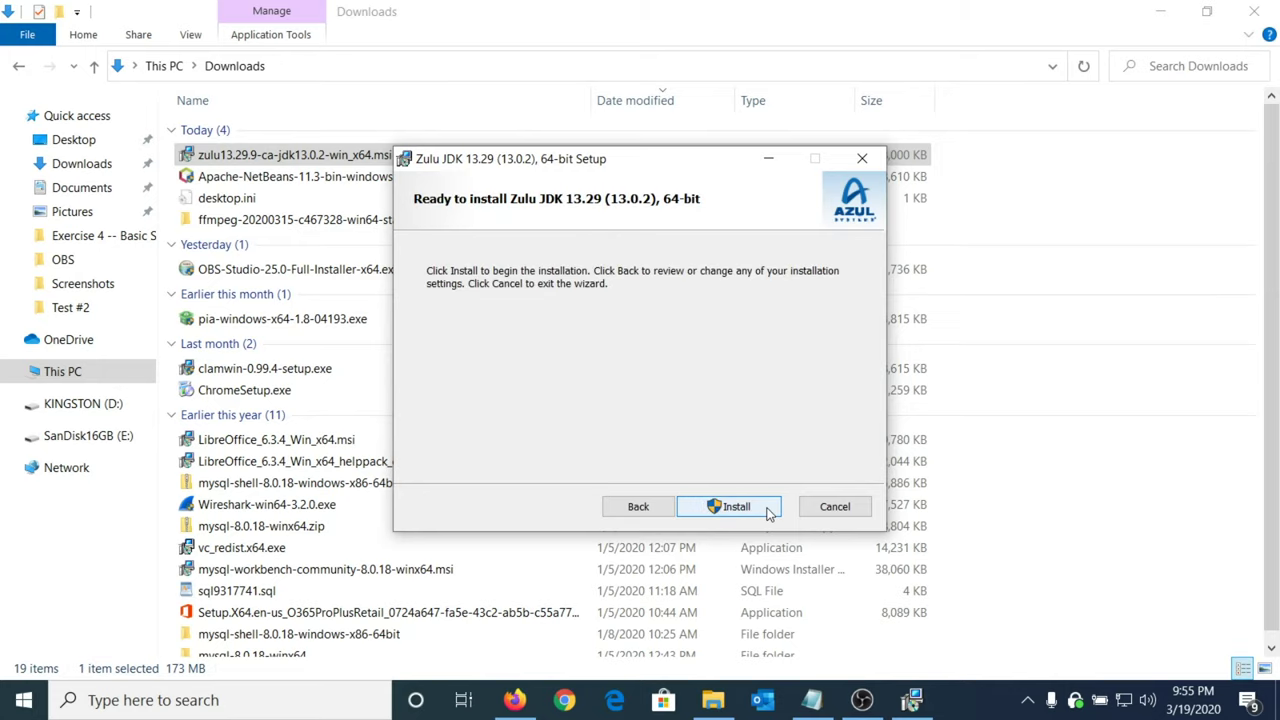
{"action": "left_click", "coordinate": [766, 508]}
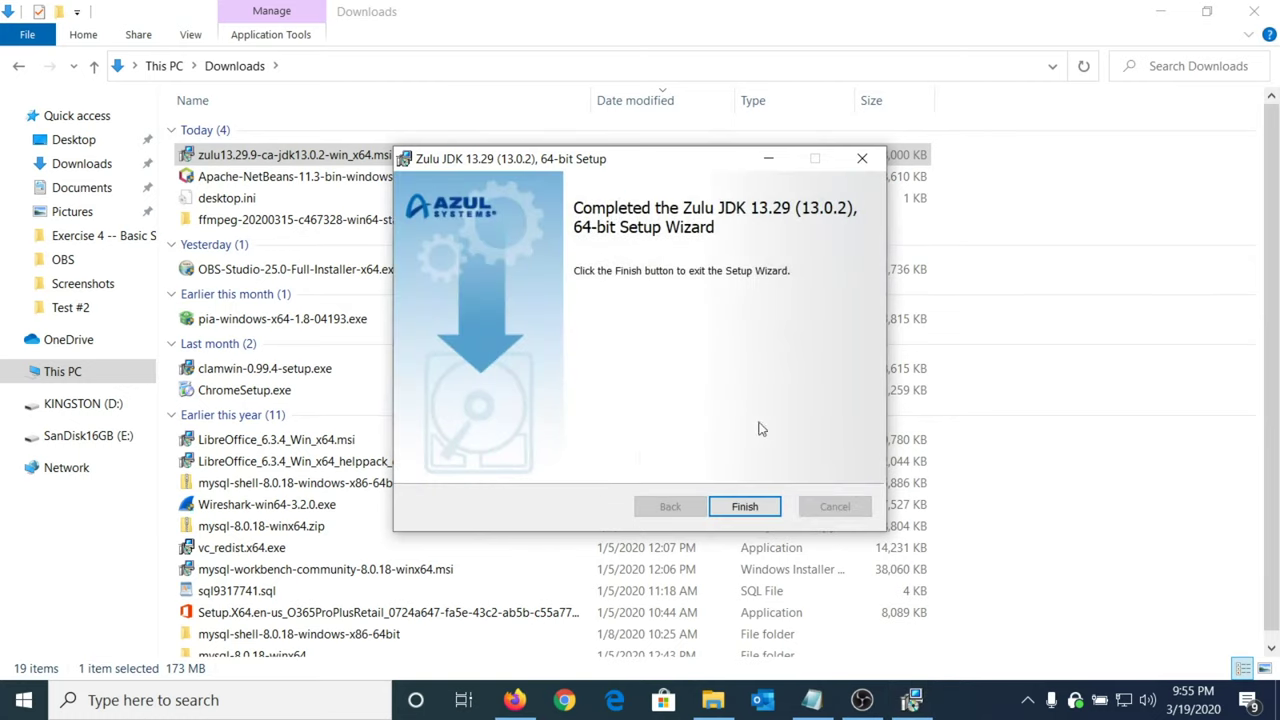
{"action": "left_click", "coordinate": [750, 505]}
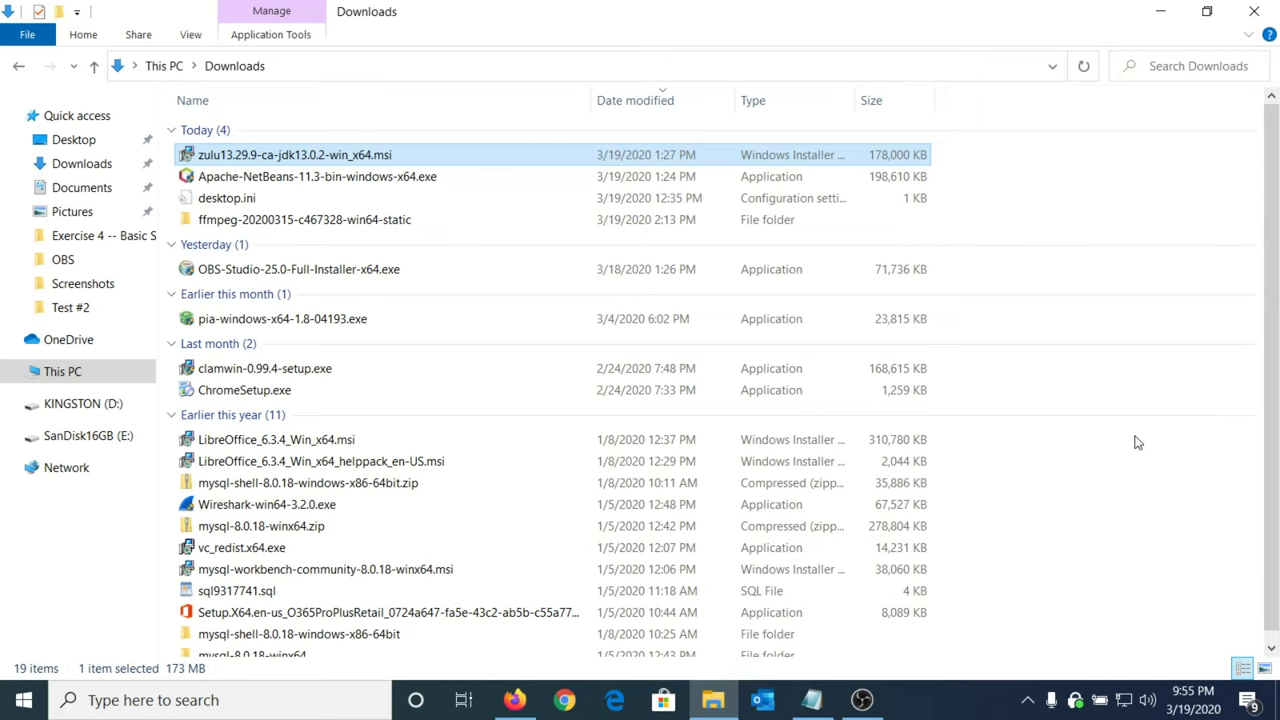
Look up the Zulu JDK entry in the Windows list of installed apps, then close Settings.
{"action": "key", "text": "super"}
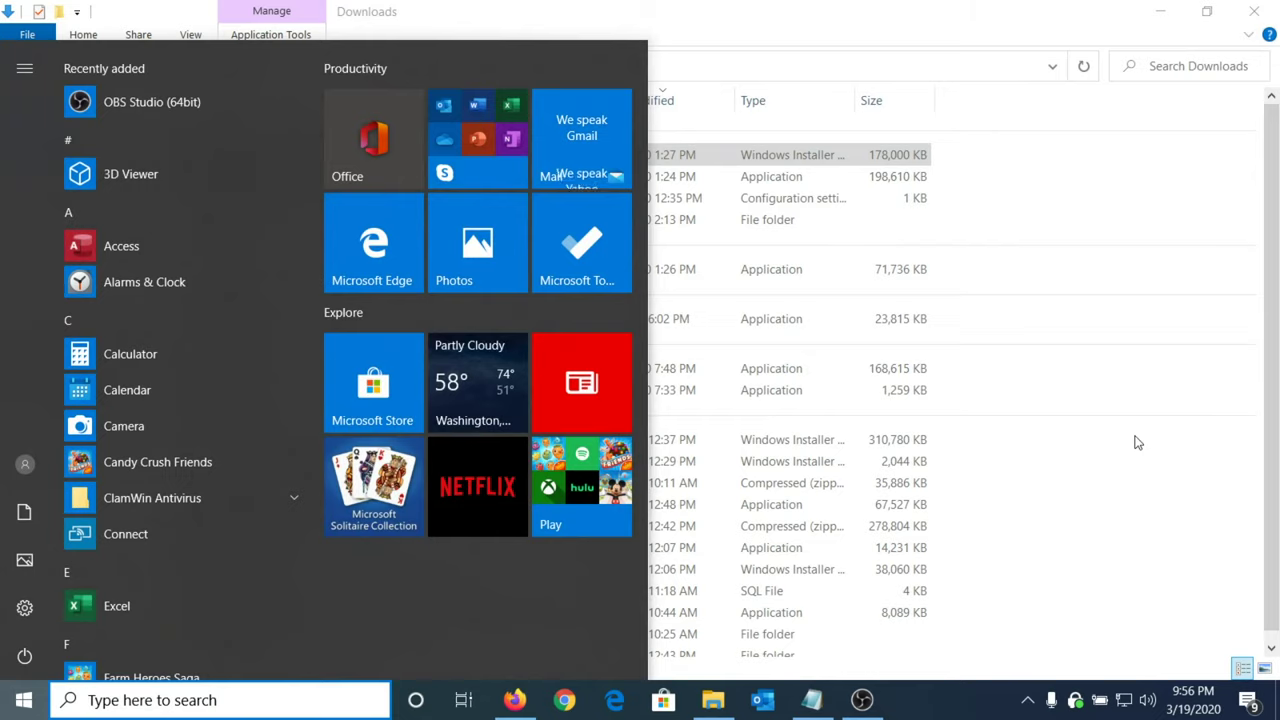
{"action": "type", "text": "p"}
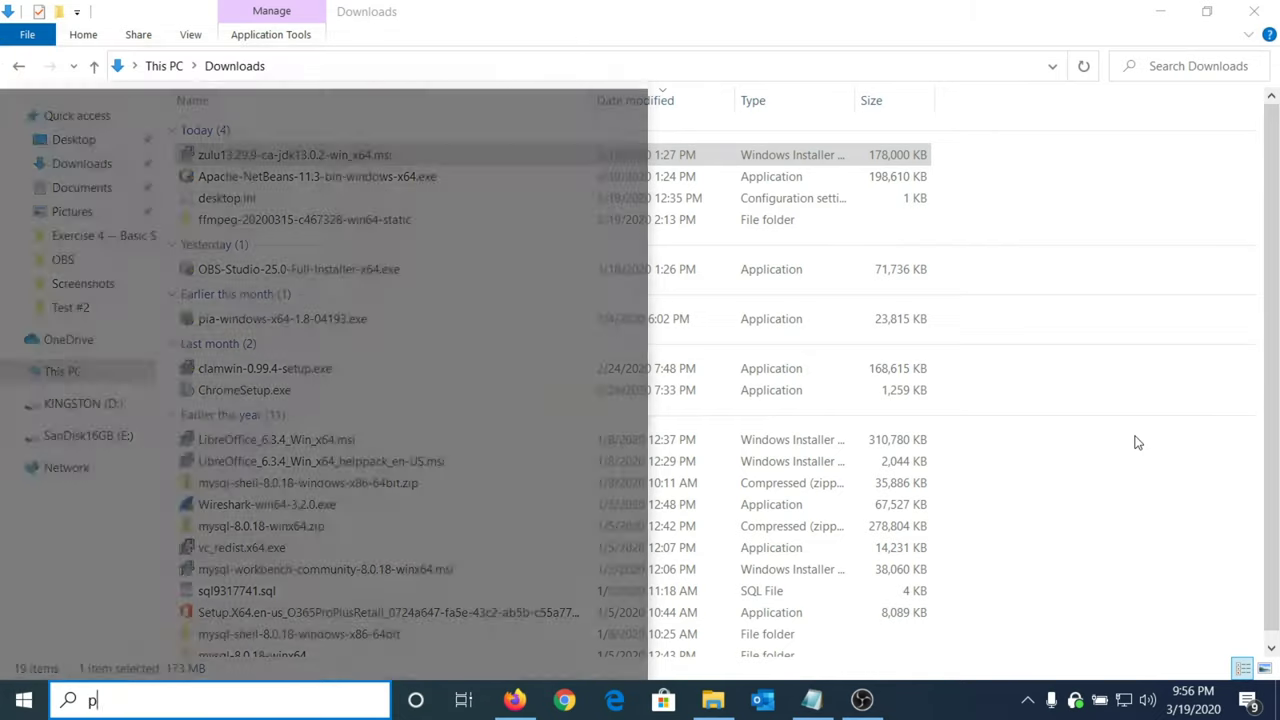
{"action": "type", "text": "rogra"}
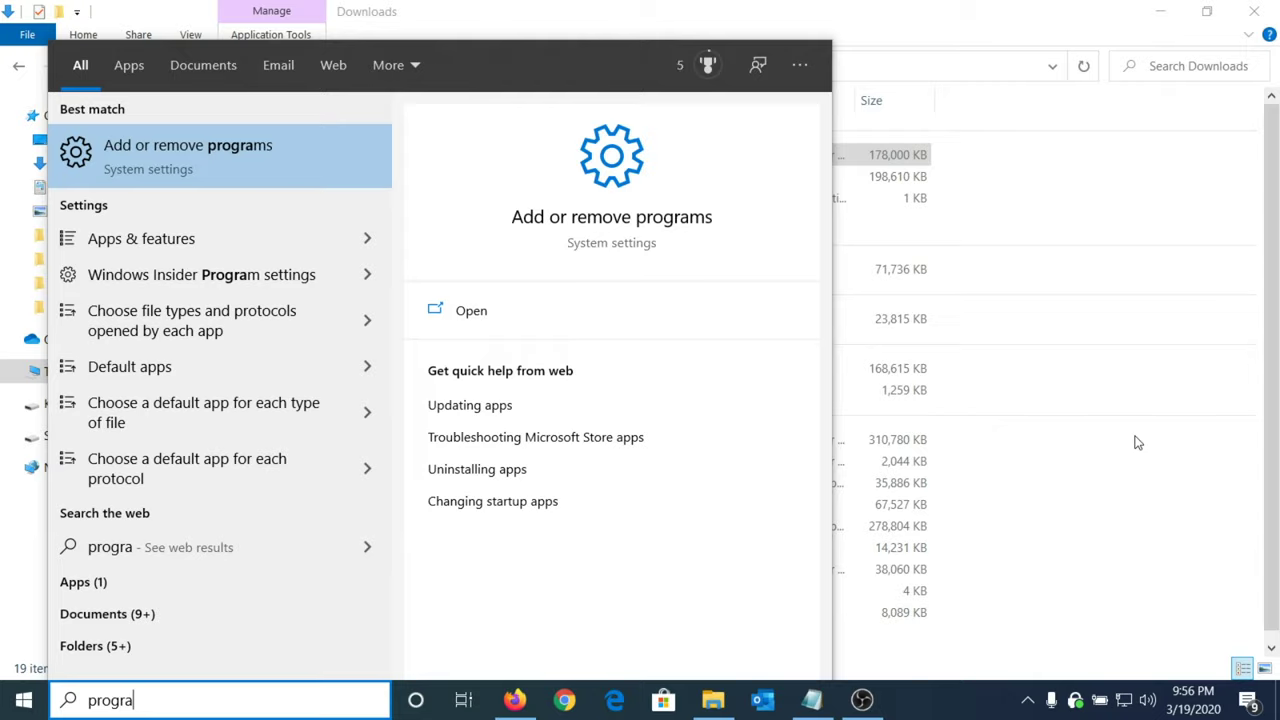
{"action": "key", "text": "Return"}
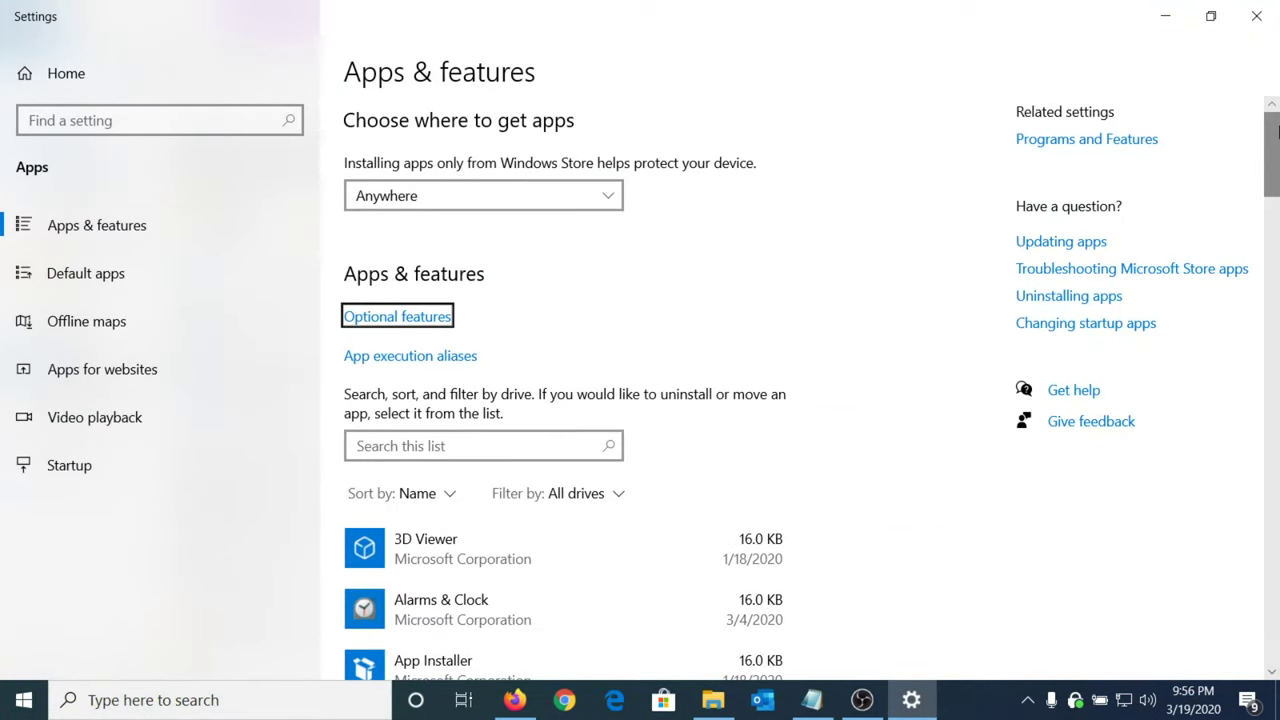
{"action": "left_click_drag", "start_coordinate": [1276, 133], "coordinate": [1276, 606]}
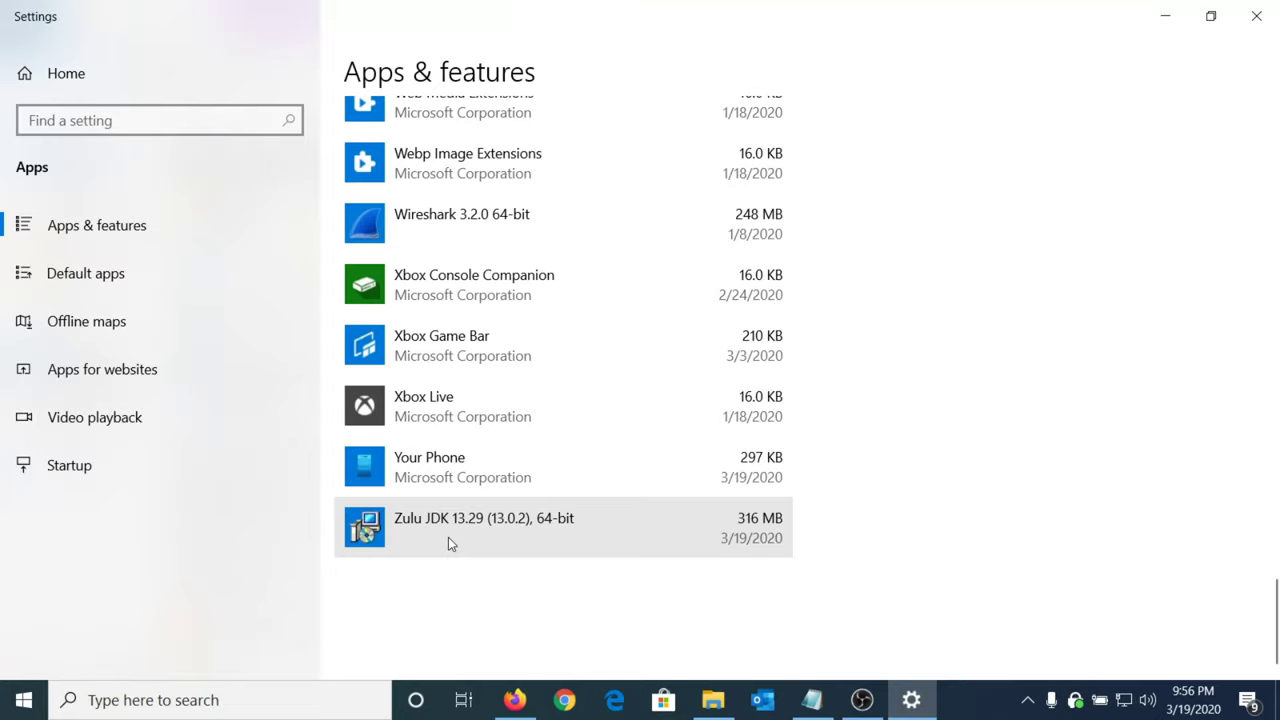
{"action": "left_click", "coordinate": [1254, 20]}
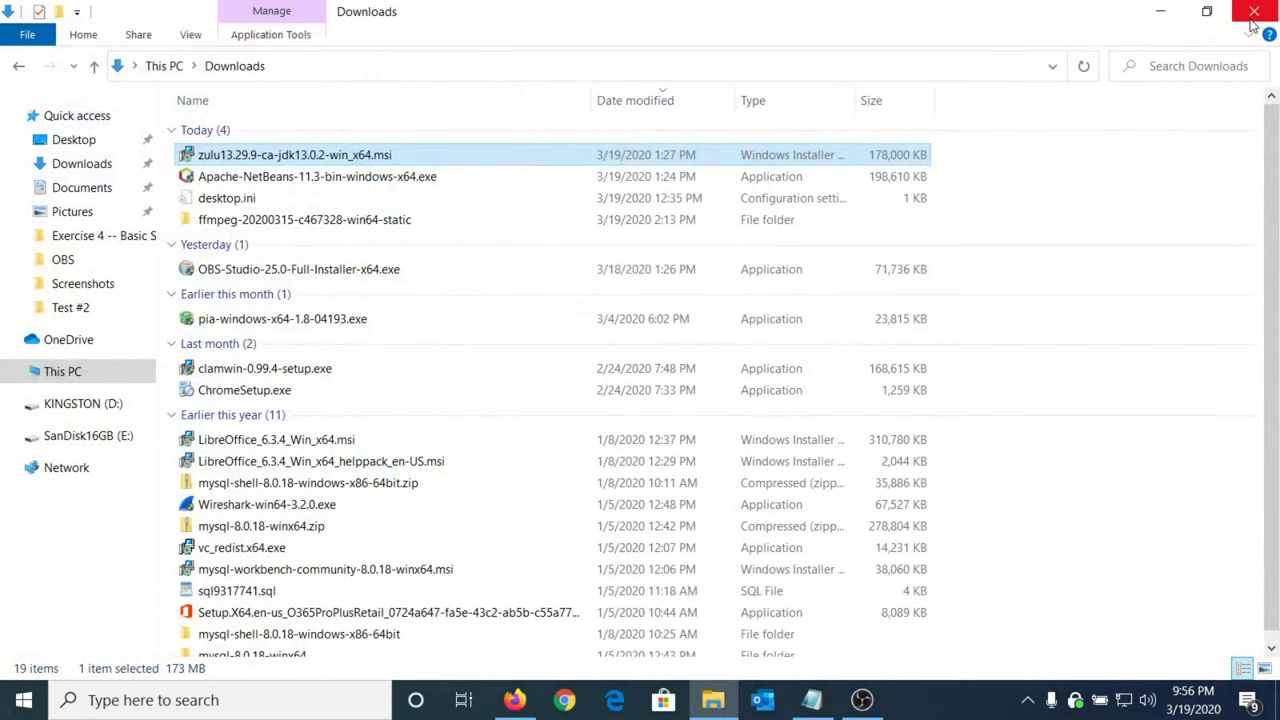
Run Apache-NetBeans-11.3-bin-windows-x64.exe, keep all packs and runtimes selected, and accept the license agreement.
{"action": "double_click", "coordinate": [454, 177]}
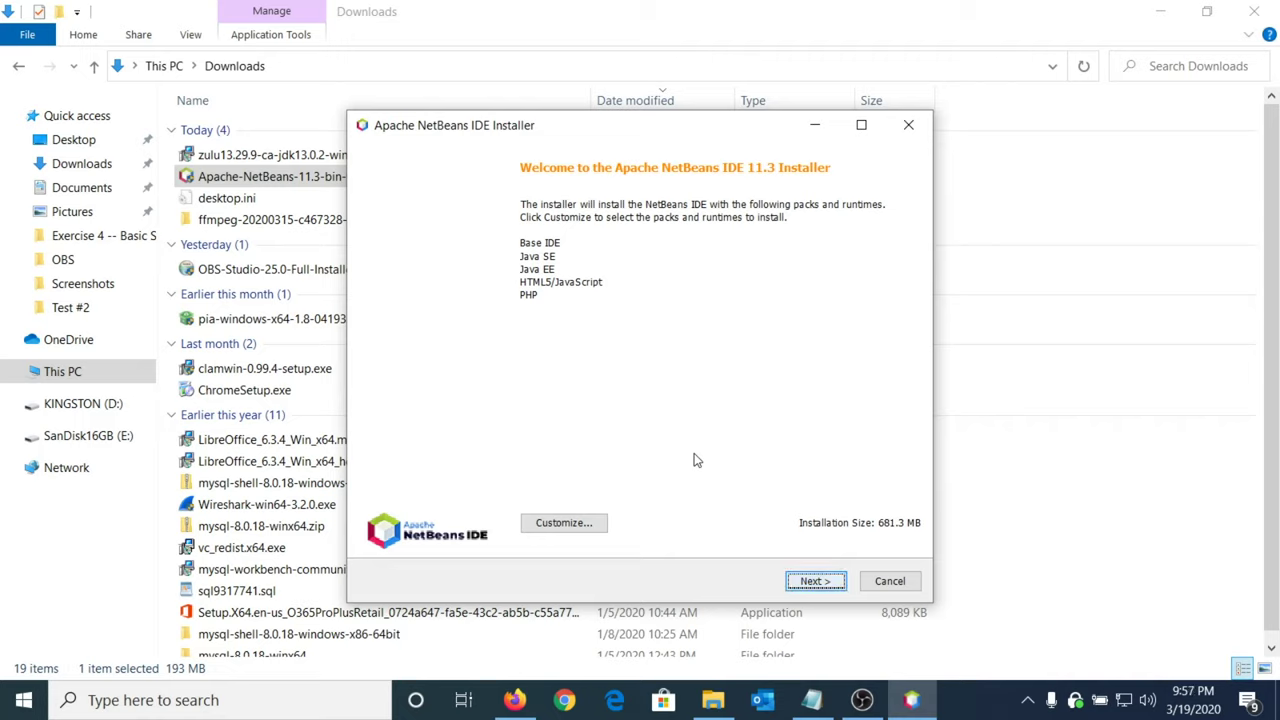
{"action": "left_click", "coordinate": [563, 530]}
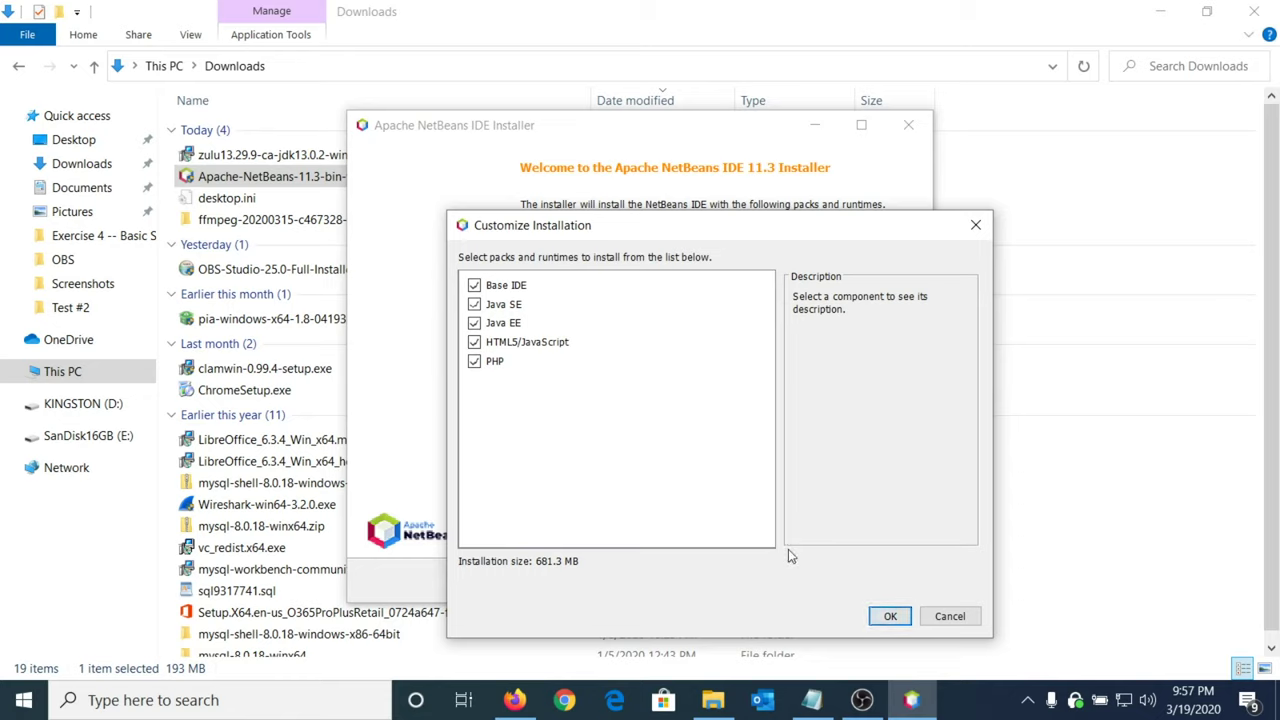
{"action": "left_click", "coordinate": [908, 617]}
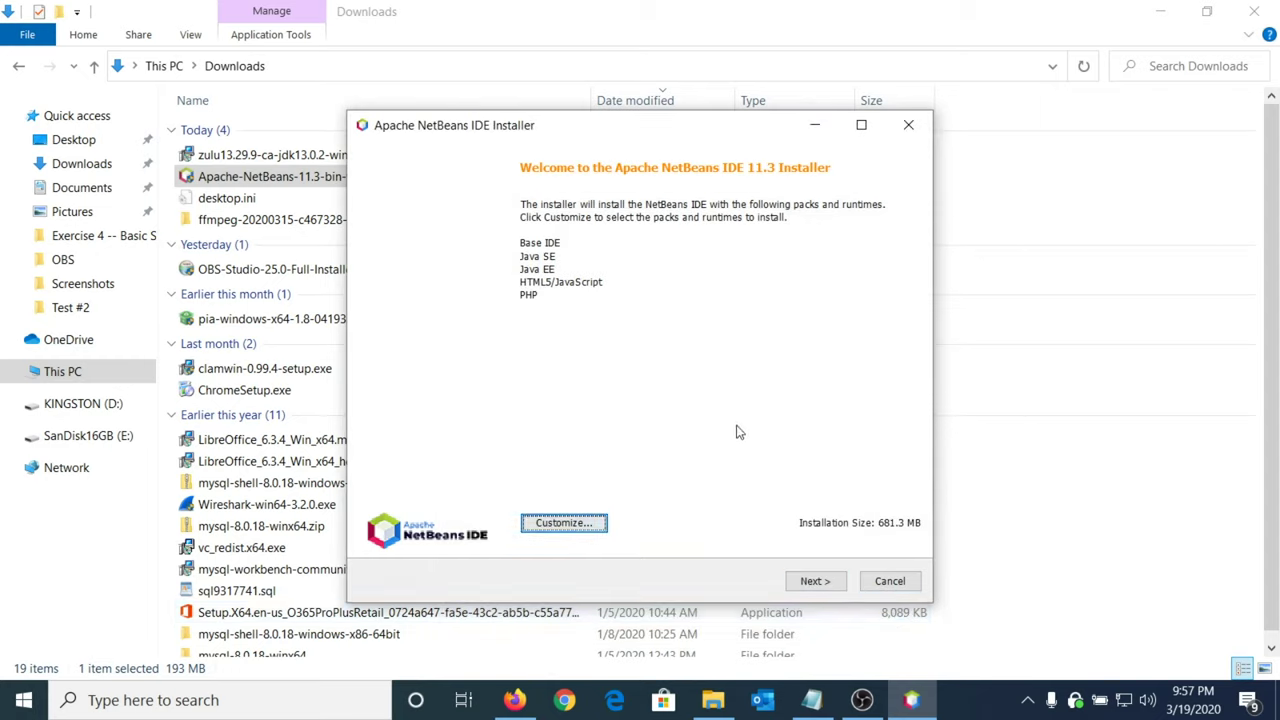
{"action": "left_click", "coordinate": [815, 581]}
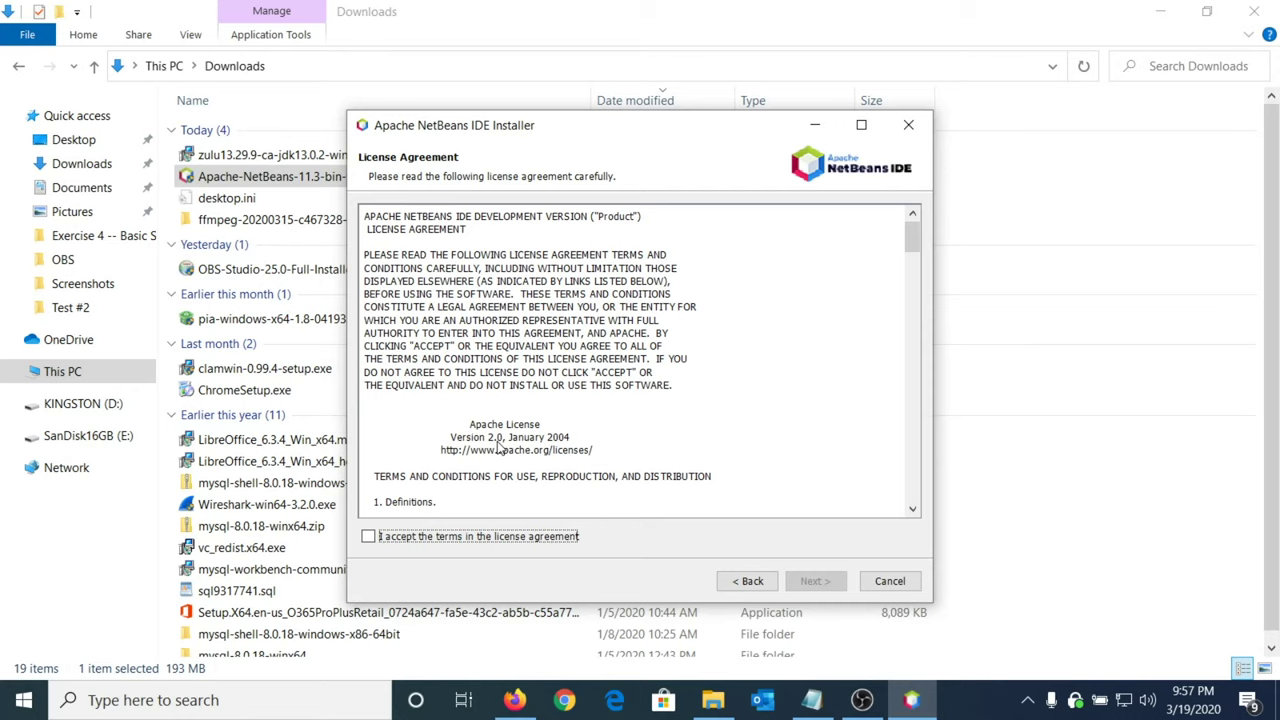
{"action": "left_click", "coordinate": [369, 538]}
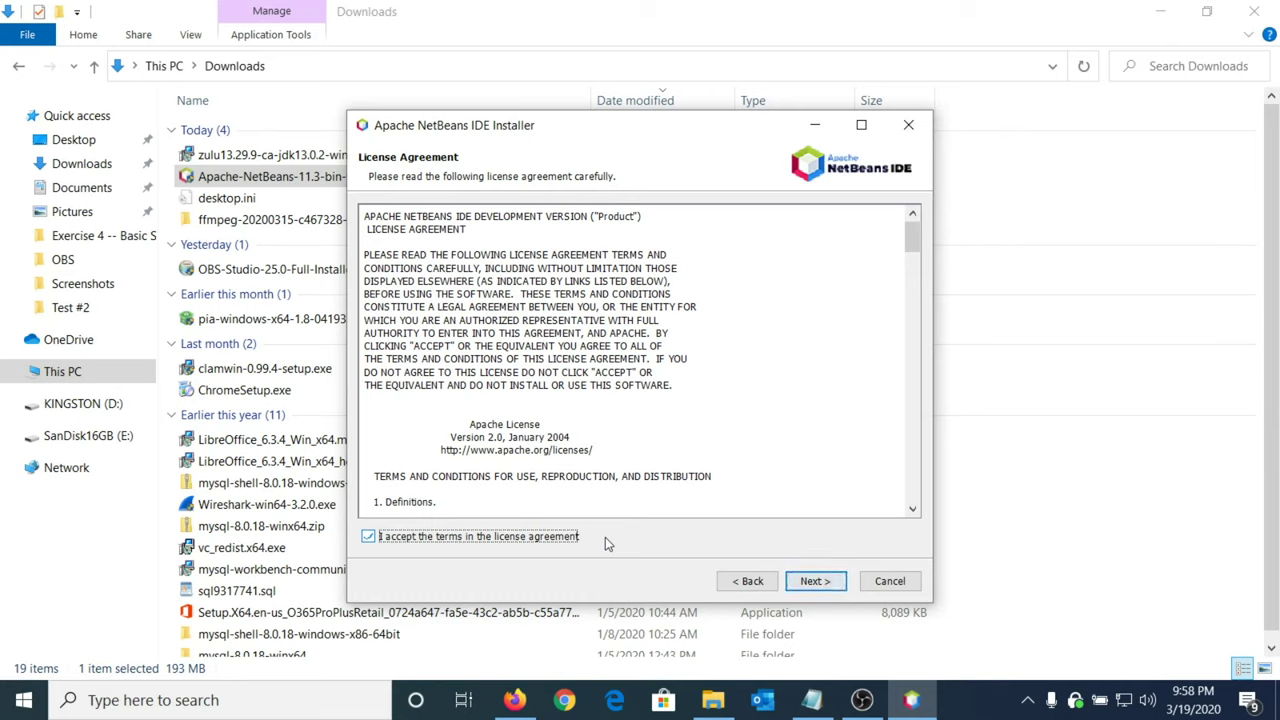
{"action": "left_click", "coordinate": [837, 588]}
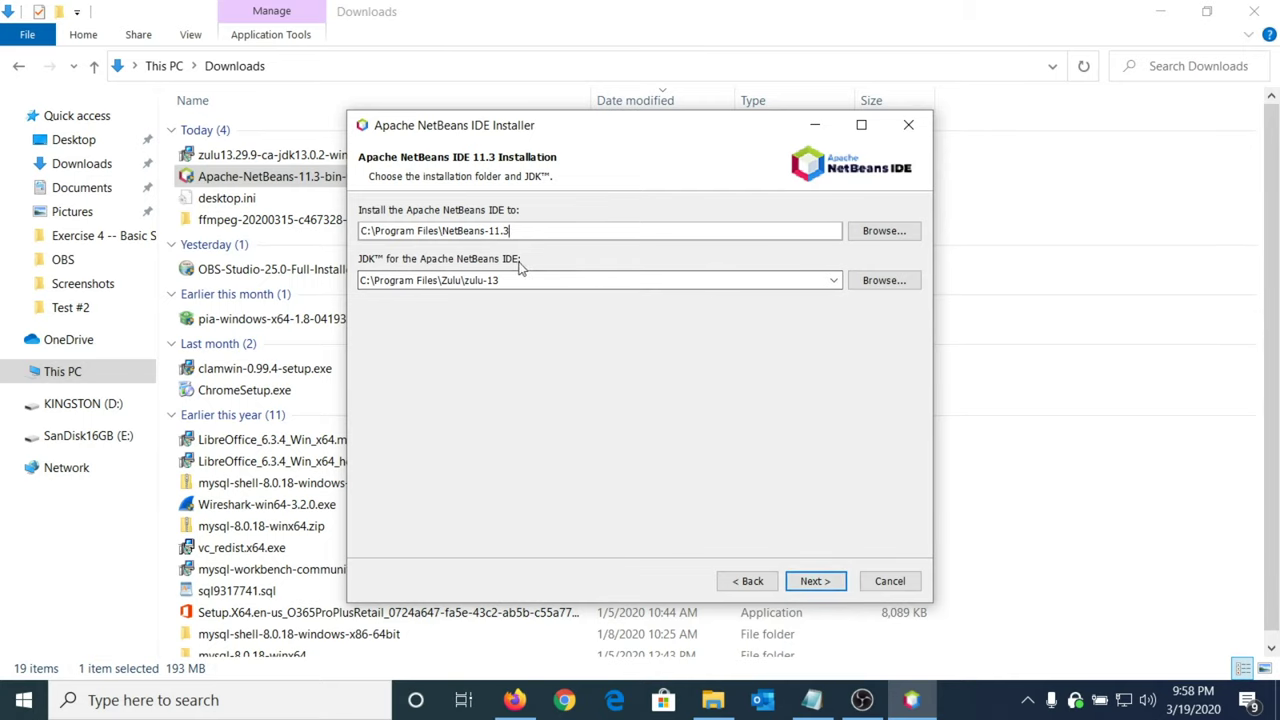
Install NetBeans to C:\Program Files\NetBeans-11.3 using the JDK at C:\Program Files\Zulu\zulu-13, keep Check for Updates enabled, and finish the setup.
{"action": "left_click", "coordinate": [525, 284]}
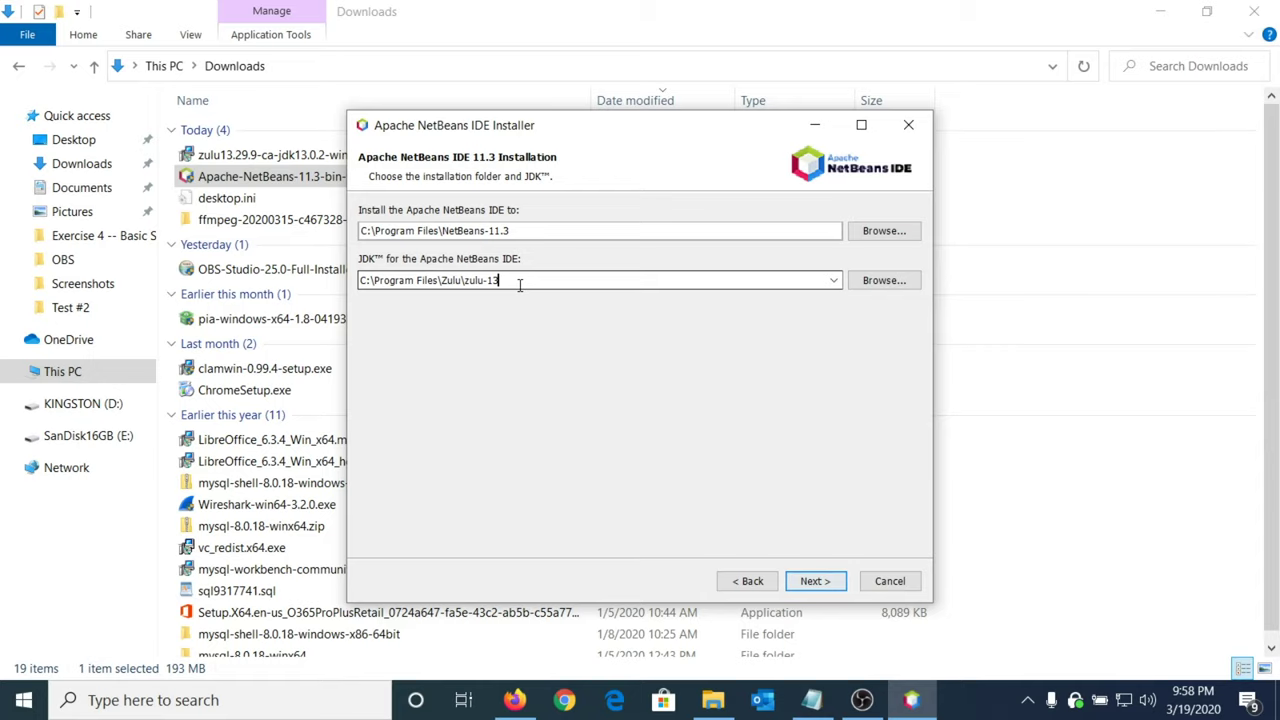
{"action": "left_click", "coordinate": [826, 588]}
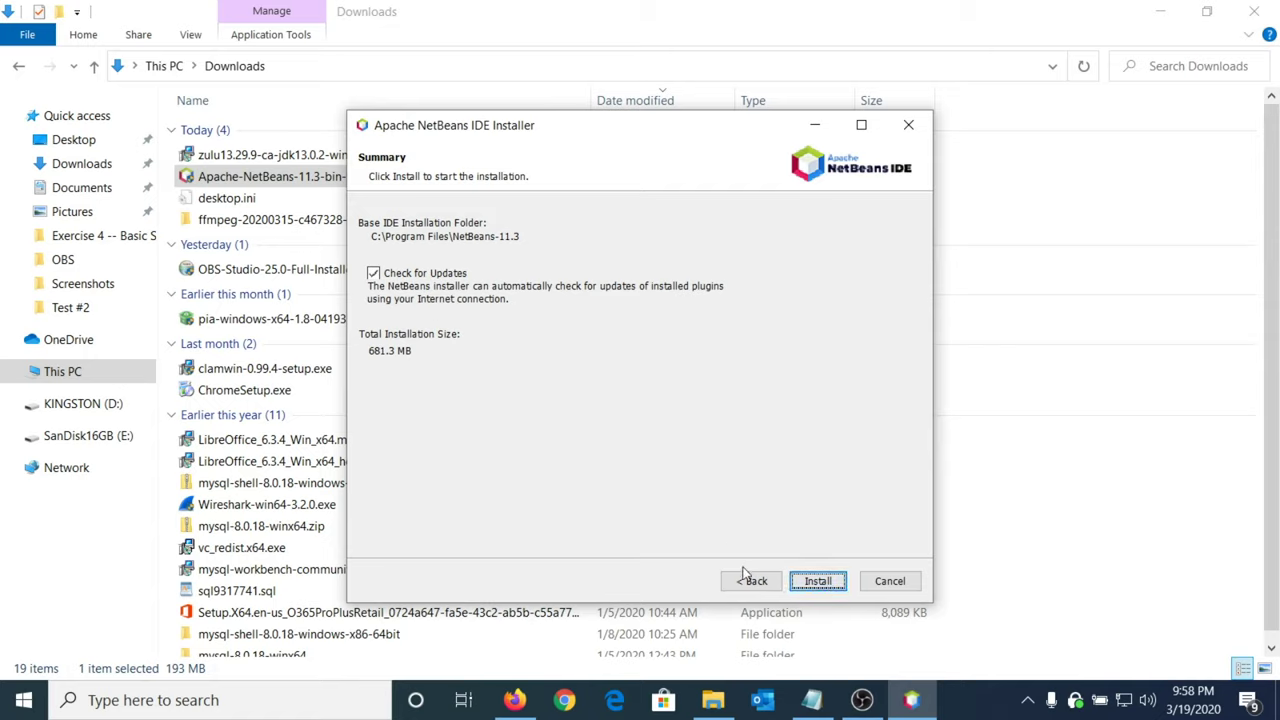
{"action": "left_click", "coordinate": [815, 580]}
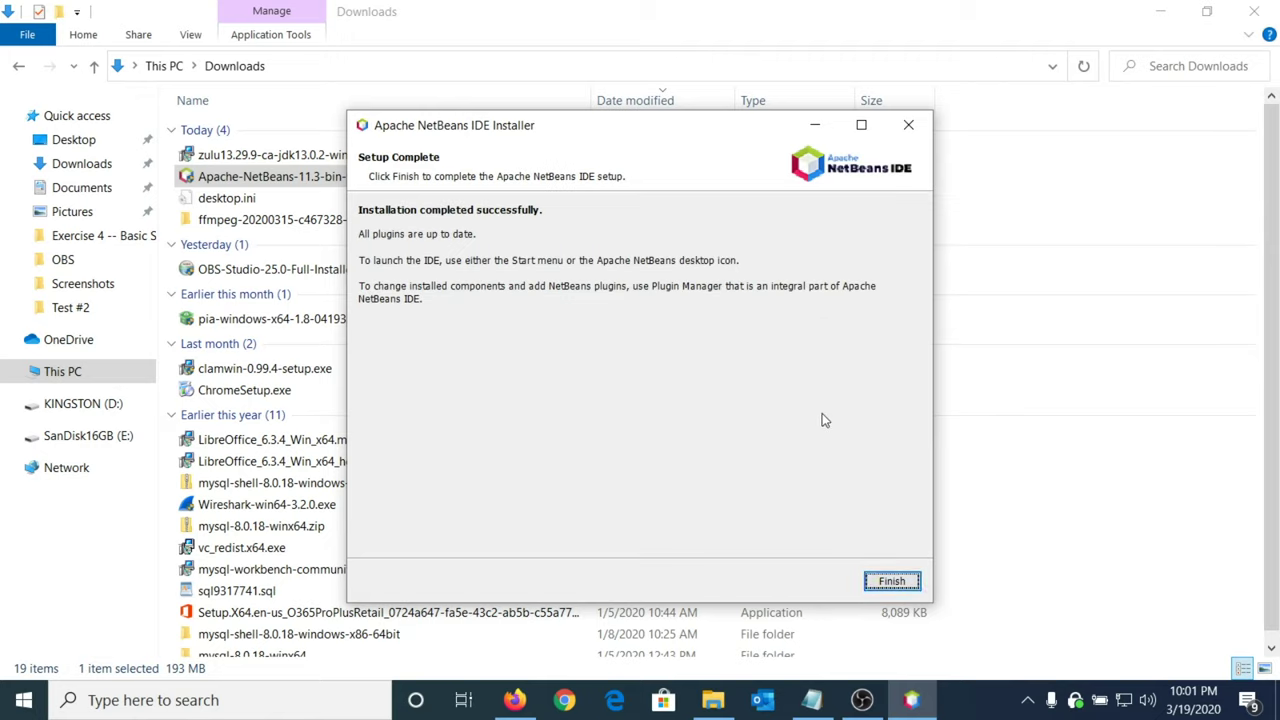
{"action": "left_click", "coordinate": [884, 589]}
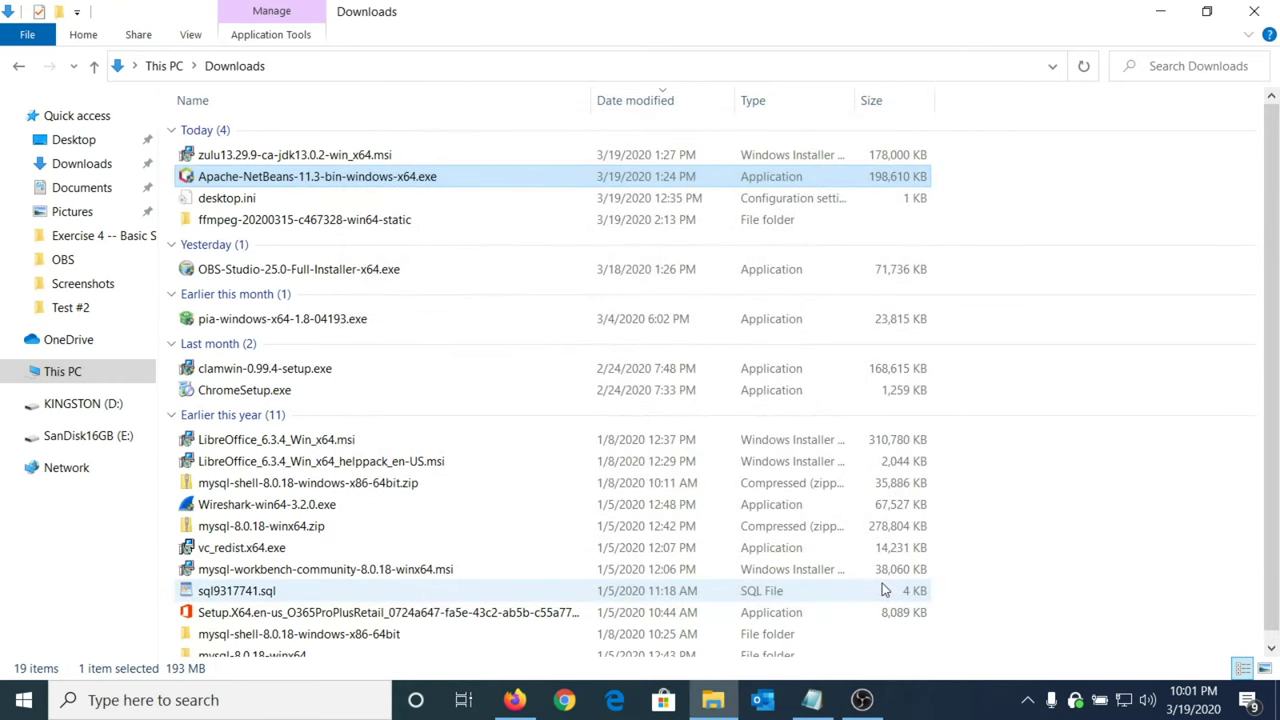
Minimize the open windows and launch Apache NetBeans IDE 11.3 from the desktop.
{"action": "left_click", "coordinate": [1157, 17]}
{"action": "left_click", "coordinate": [1157, 17]}
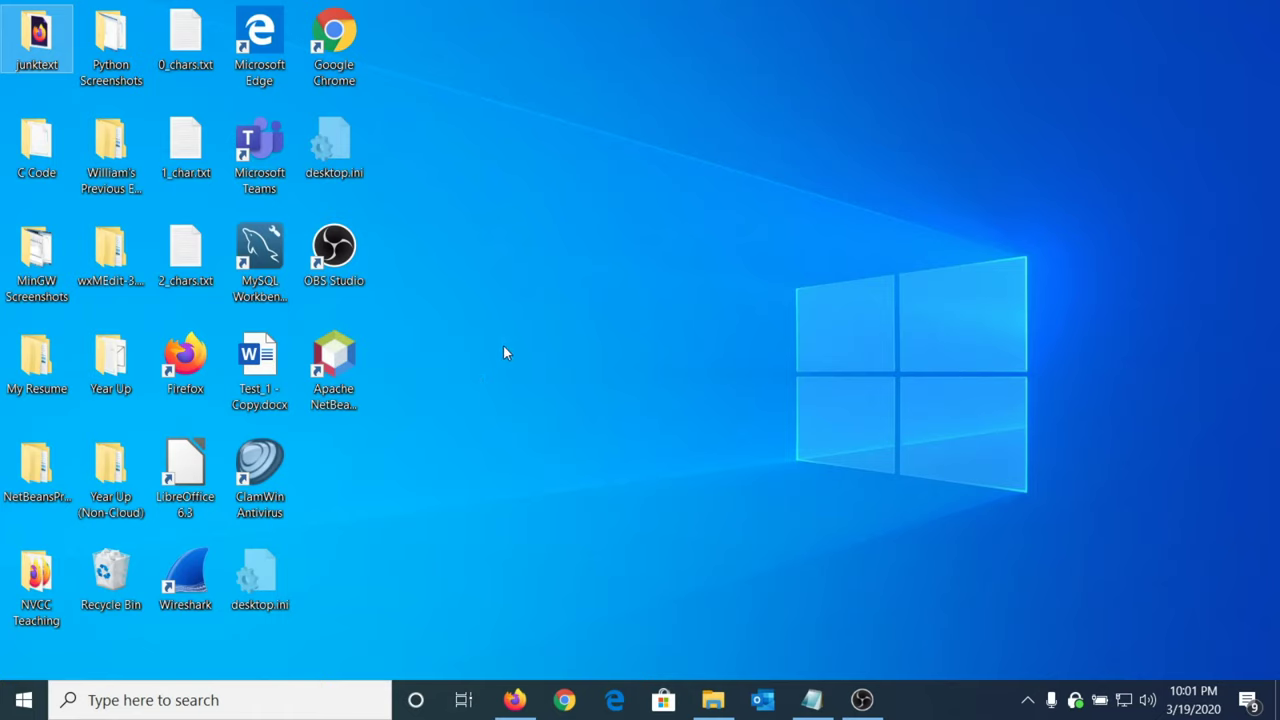
{"action": "left_click", "coordinate": [322, 368]}
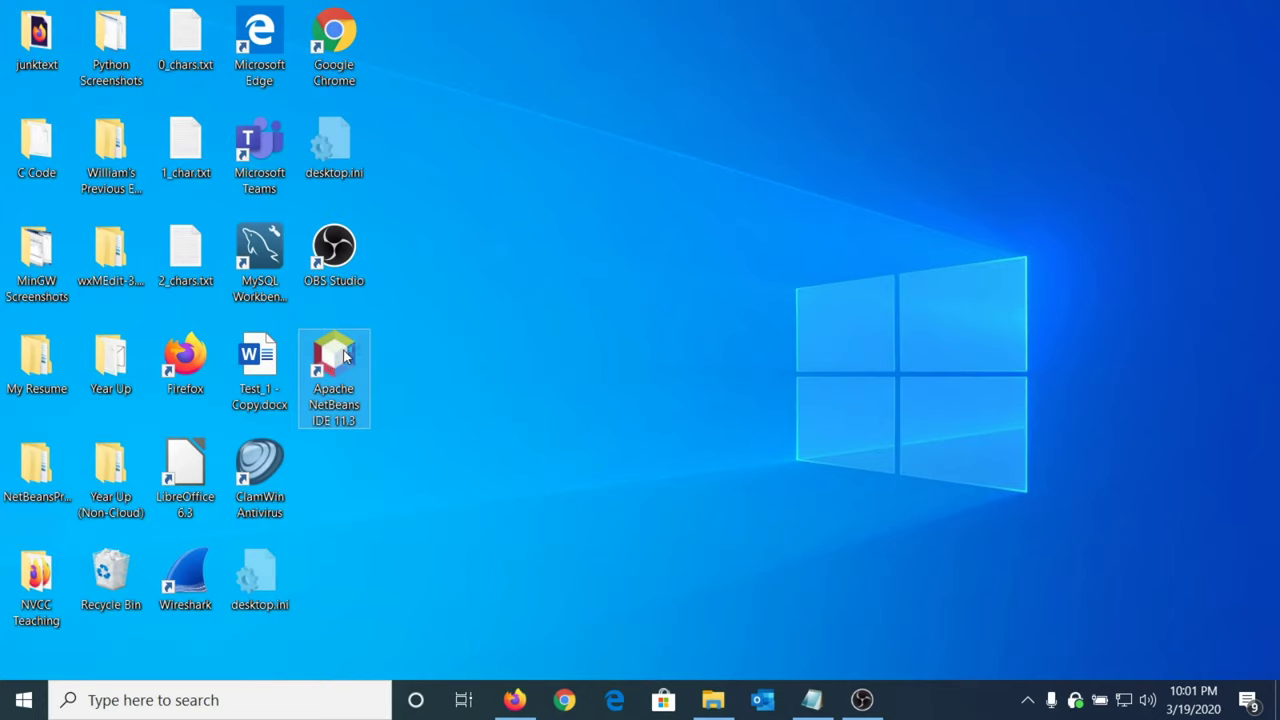
{"action": "double_click", "coordinate": [345, 356]}
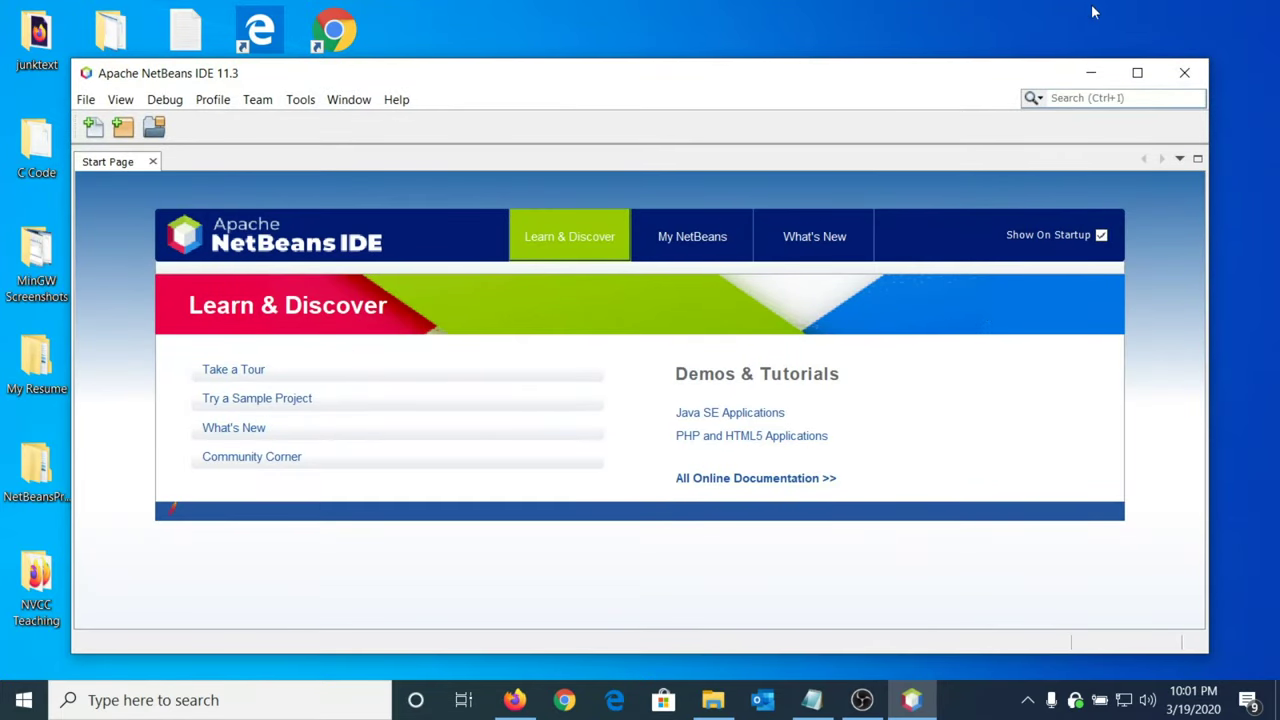
Maximize the IDE window and start a new Java with Maven project of type Java Application, continuing to the feature activation page.
{"action": "left_click", "coordinate": [1145, 80]}
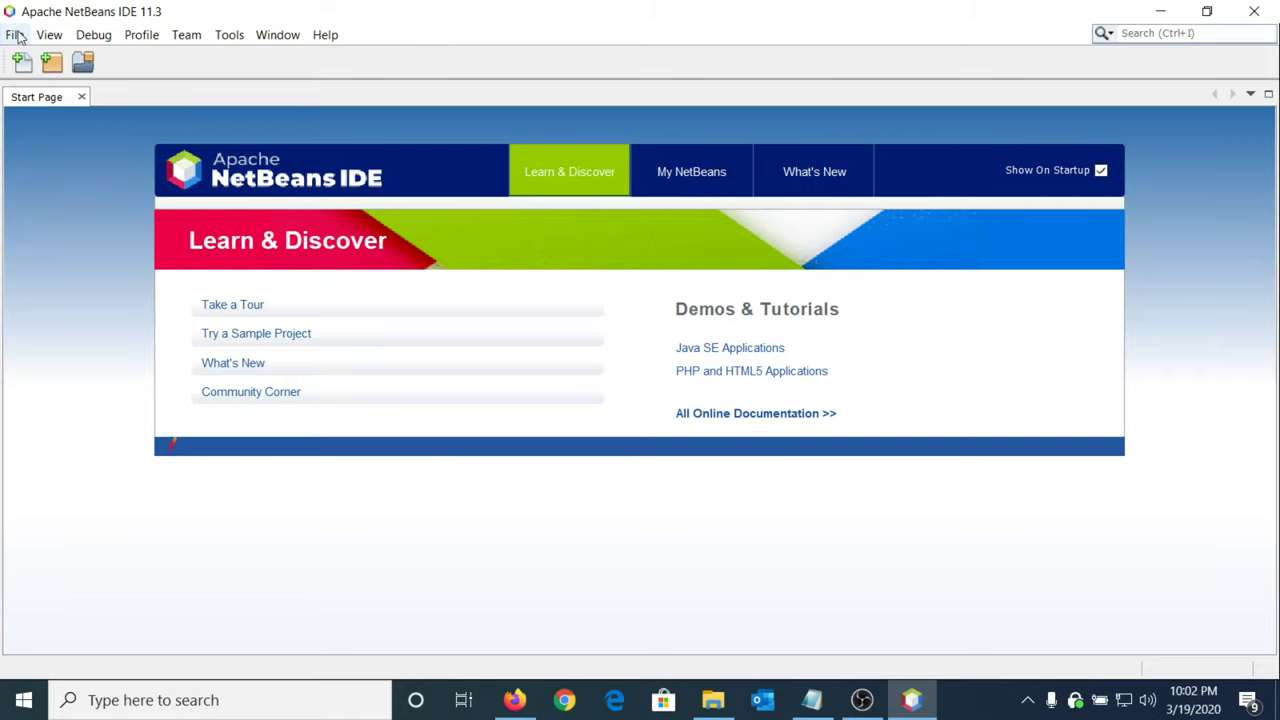
{"action": "left_click", "coordinate": [15, 35]}
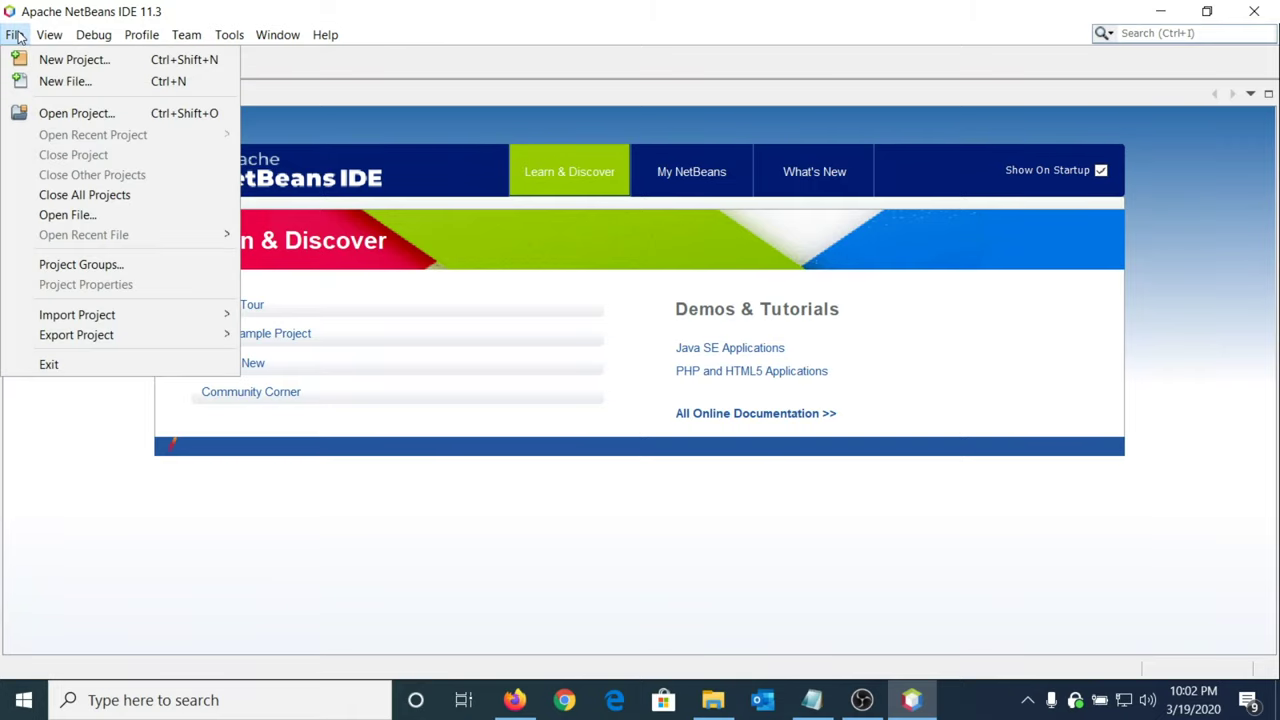
{"action": "left_click", "coordinate": [60, 60]}
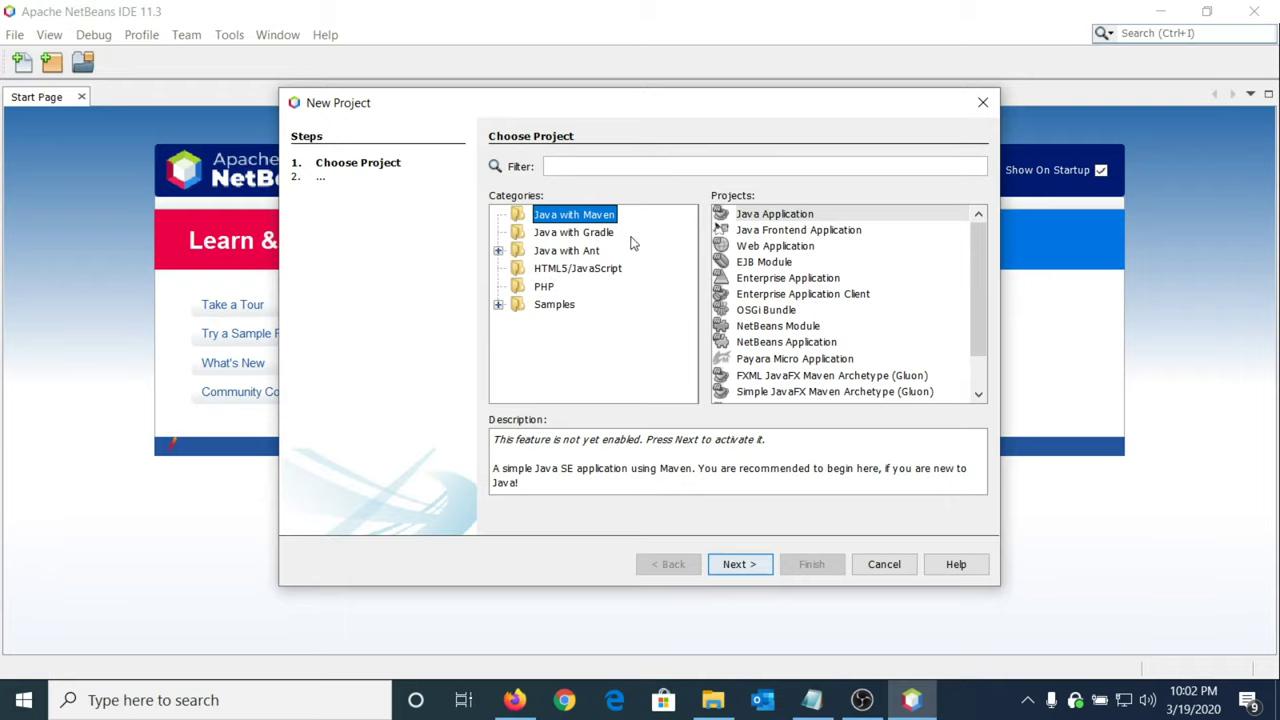
{"action": "left_click", "coordinate": [838, 214]}
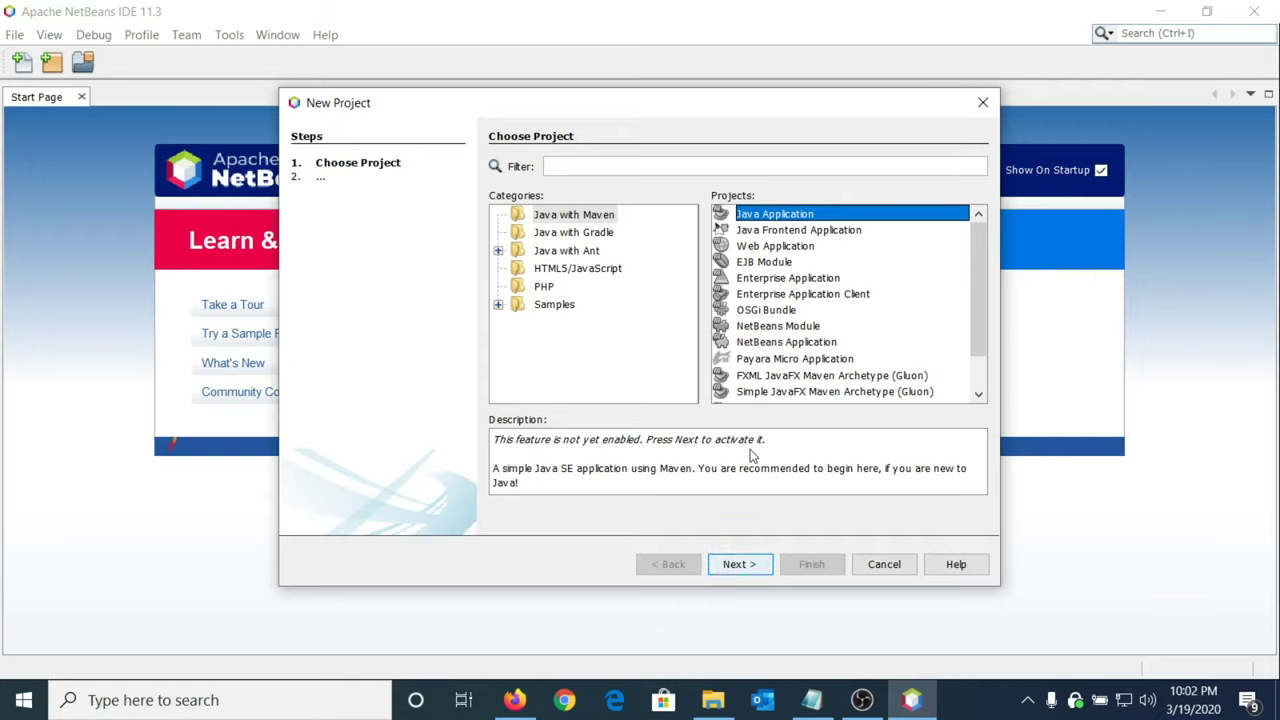
{"action": "left_click", "coordinate": [740, 564]}
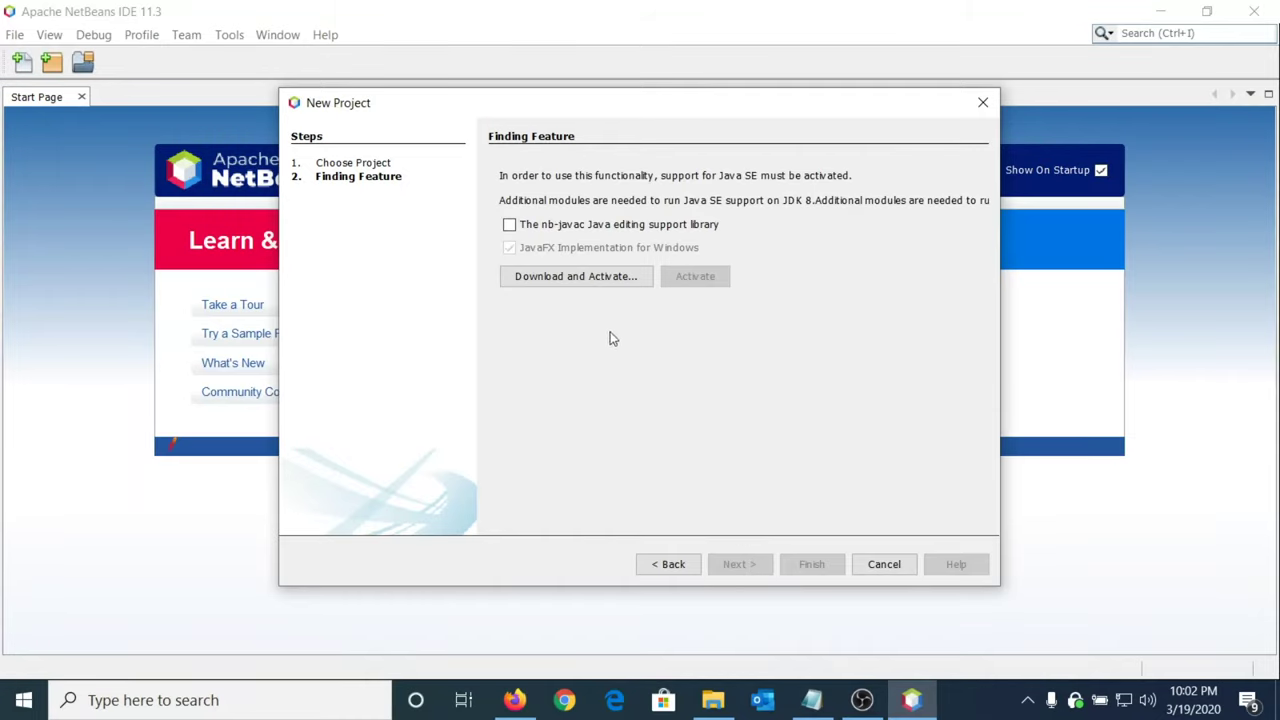
Include the nb-javac Java editing support library, start the download and activation of Java SE support, and proceed to the plugin license agreement.
{"action": "left_click", "coordinate": [508, 229]}
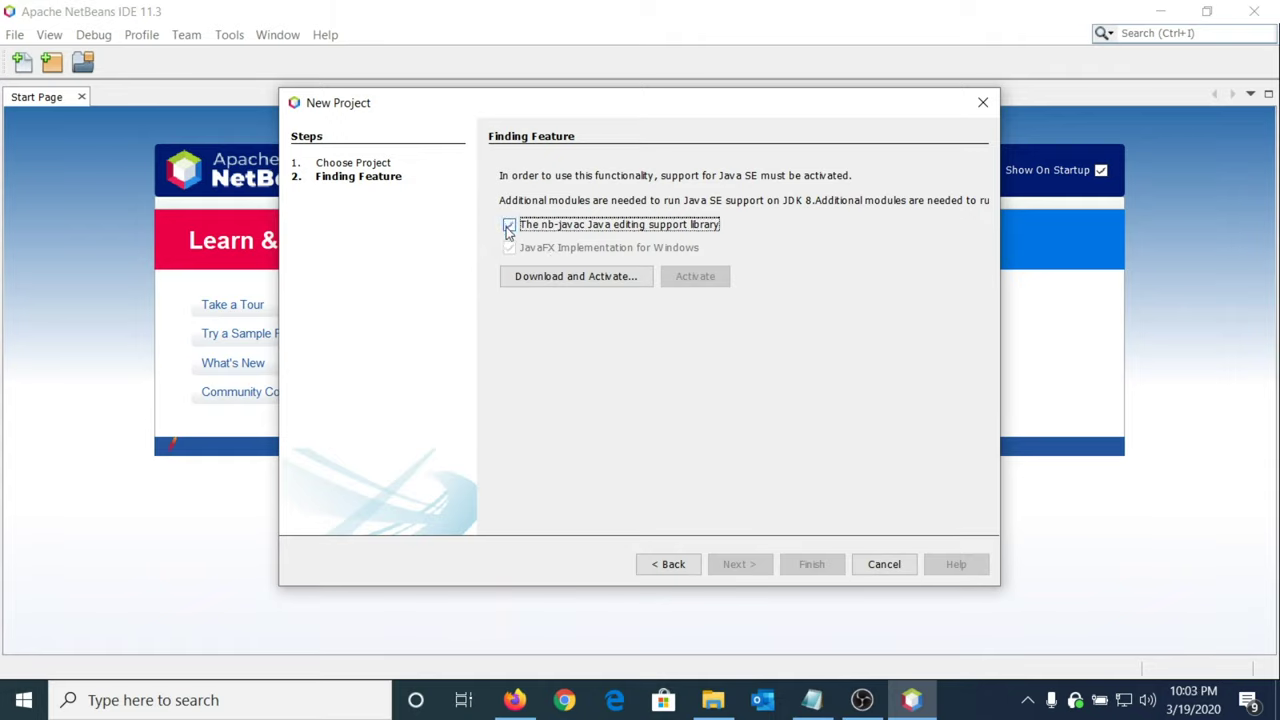
{"action": "left_click", "coordinate": [633, 277]}
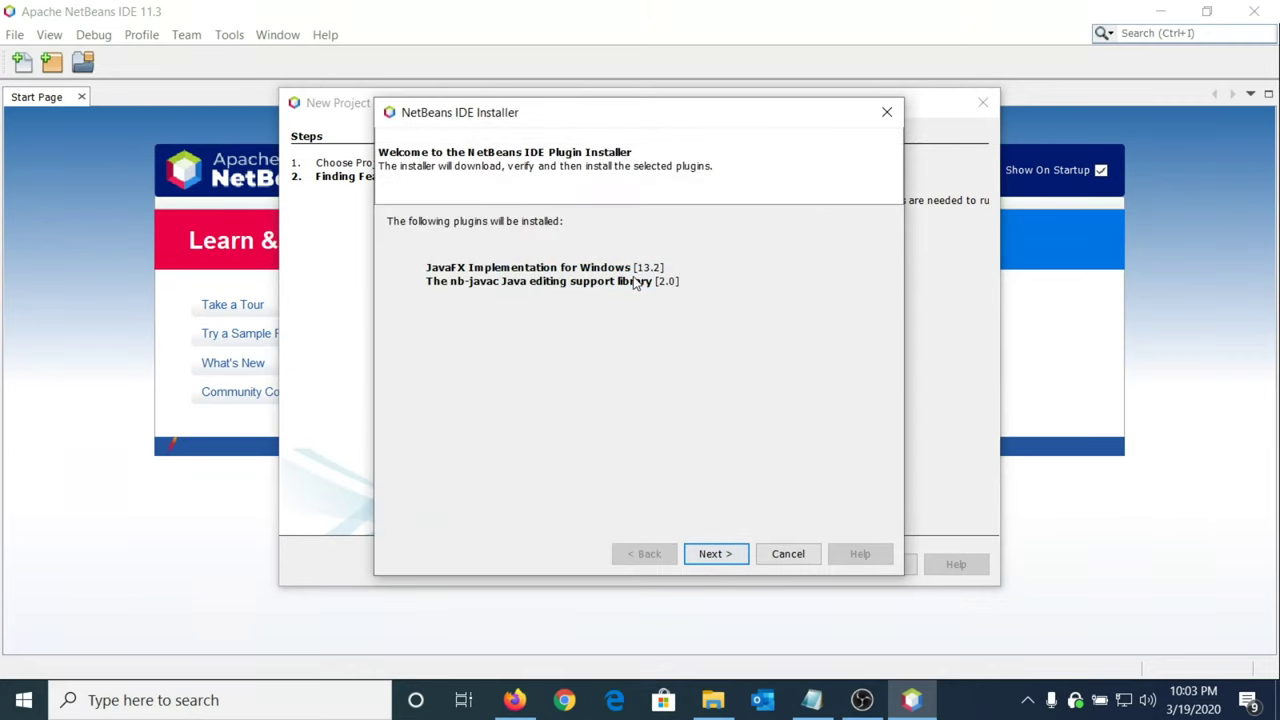
{"action": "left_click", "coordinate": [739, 562]}
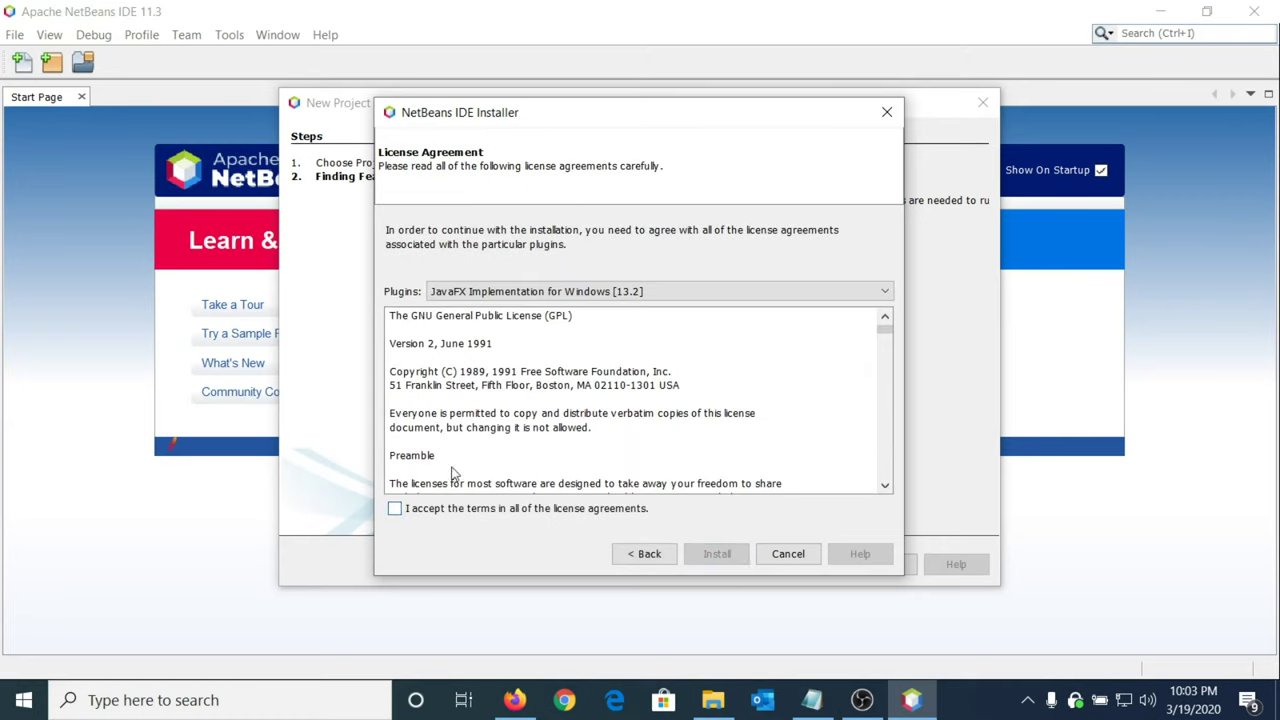